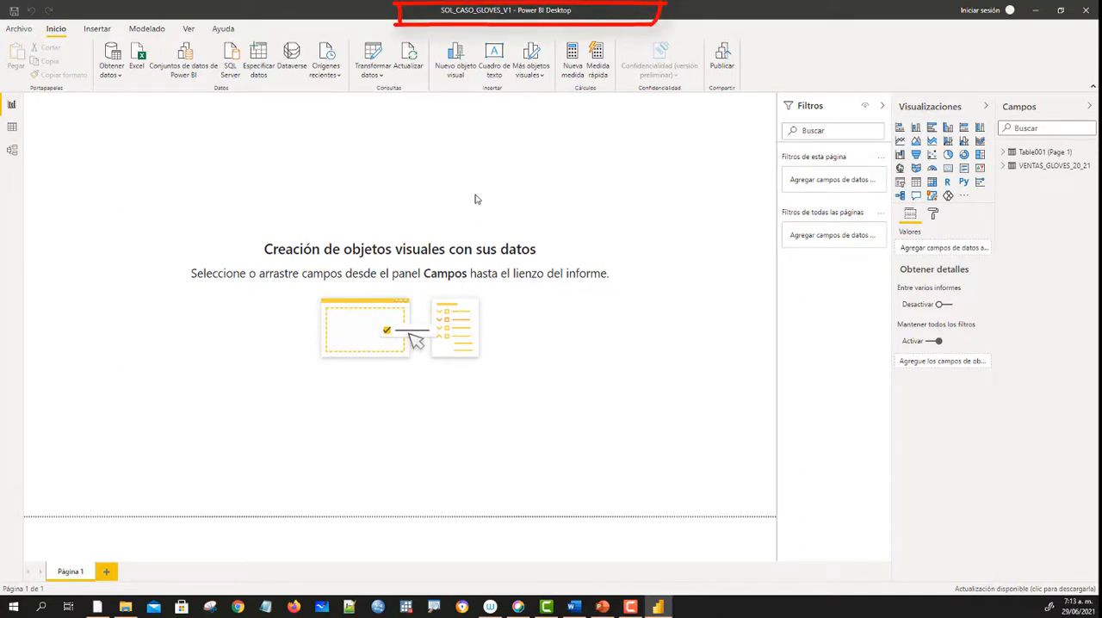
- Examine the rows of the VENTAS_GLOVES_20_21 table and the relationship between the two tables in the model diagram
left_click(12, 128)
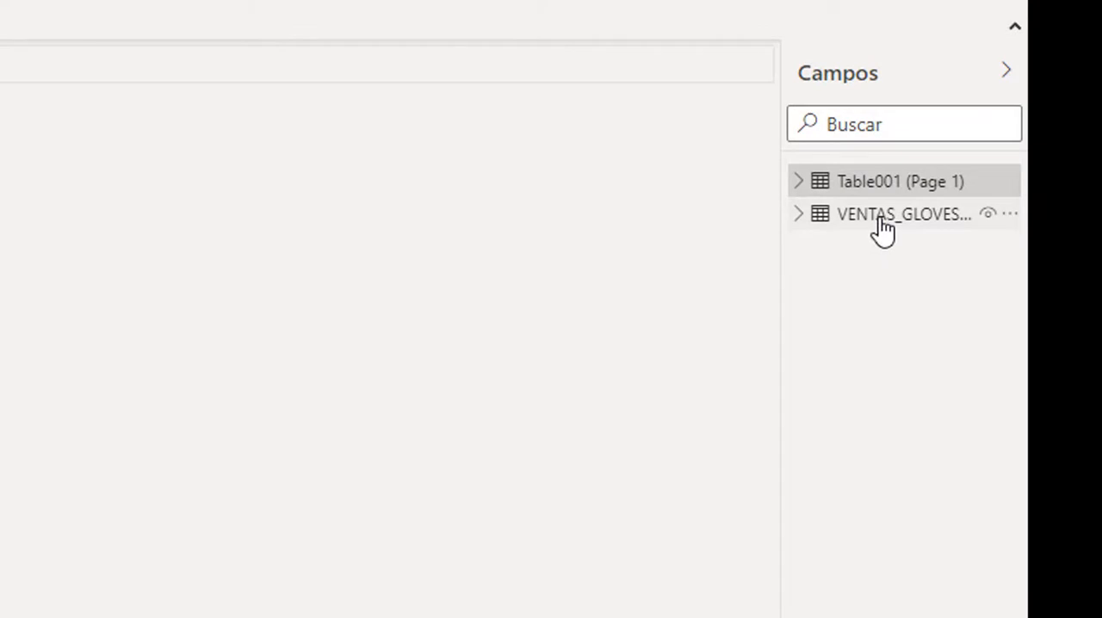
mouse_move(883, 199)
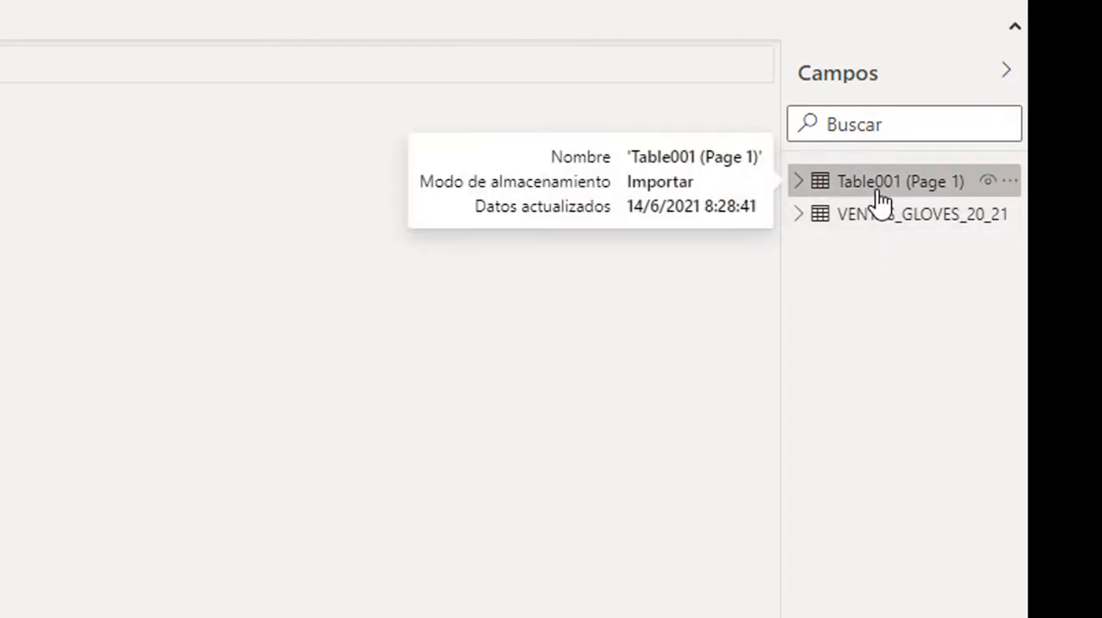
left_click(906, 228)
mouse_move(909, 228)
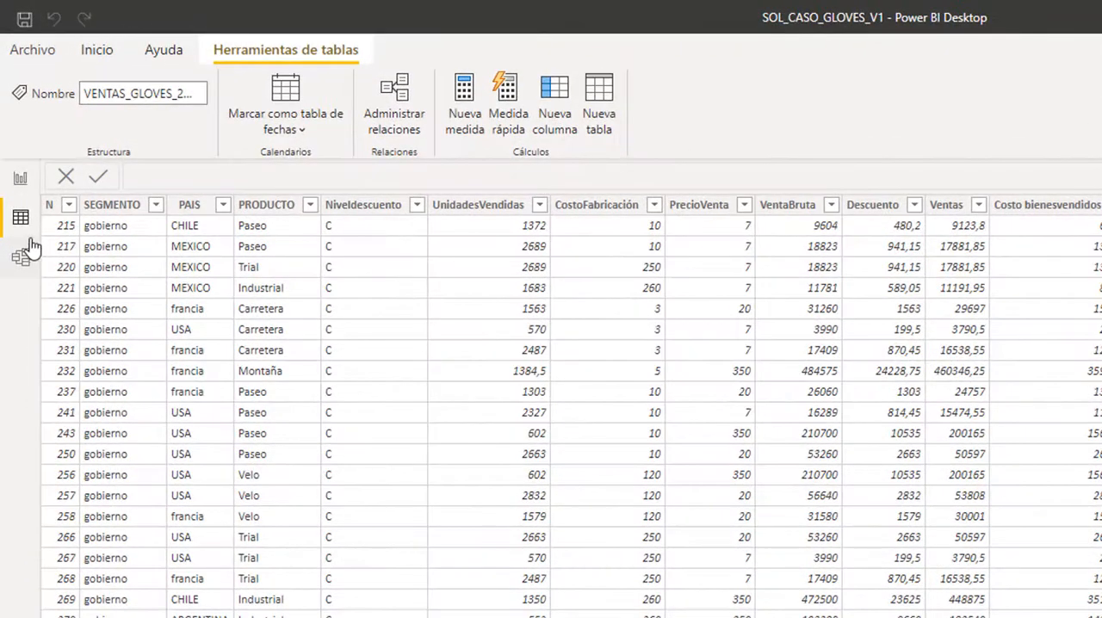
left_click(19, 183)
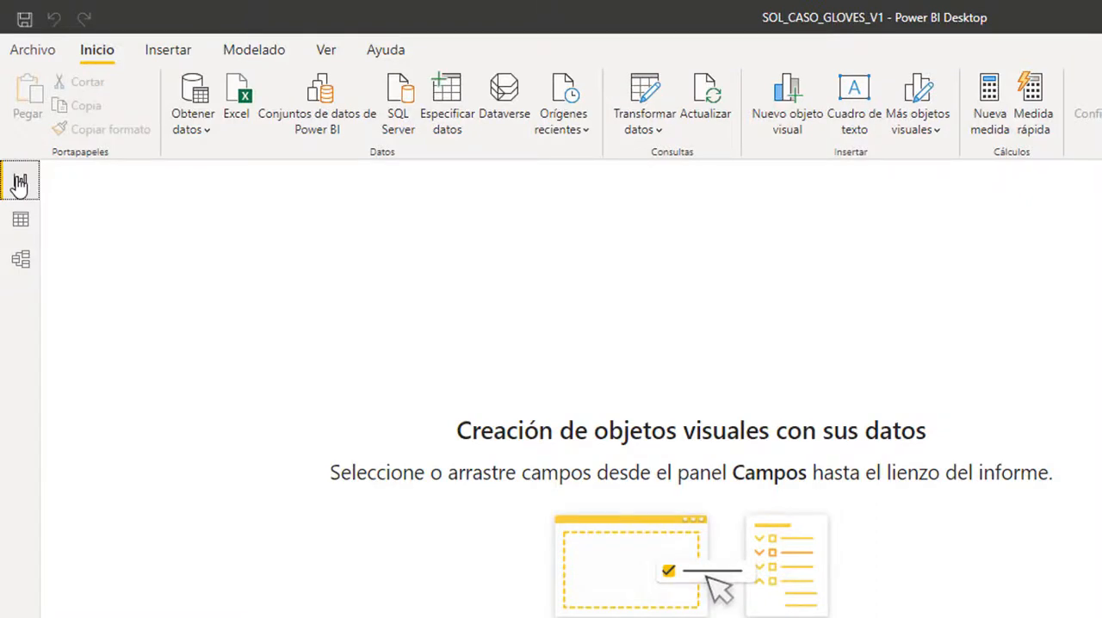
left_click(21, 261)
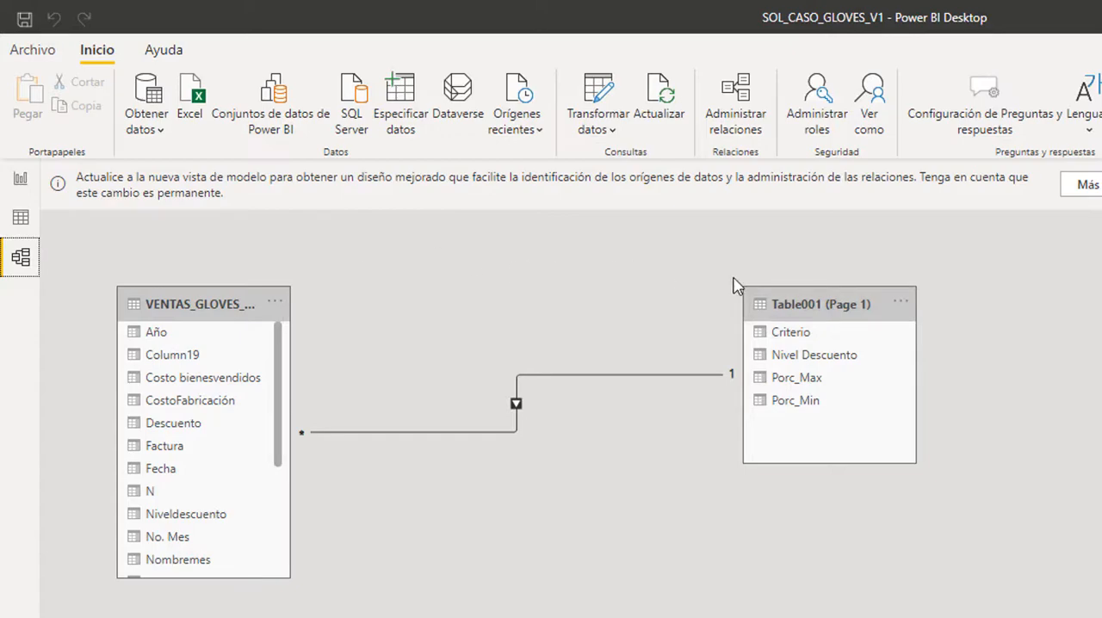
- Rename the Table001 (Page 1) table as TABLA_CRITERIOS_DESCUENTOS
left_click(20, 217)
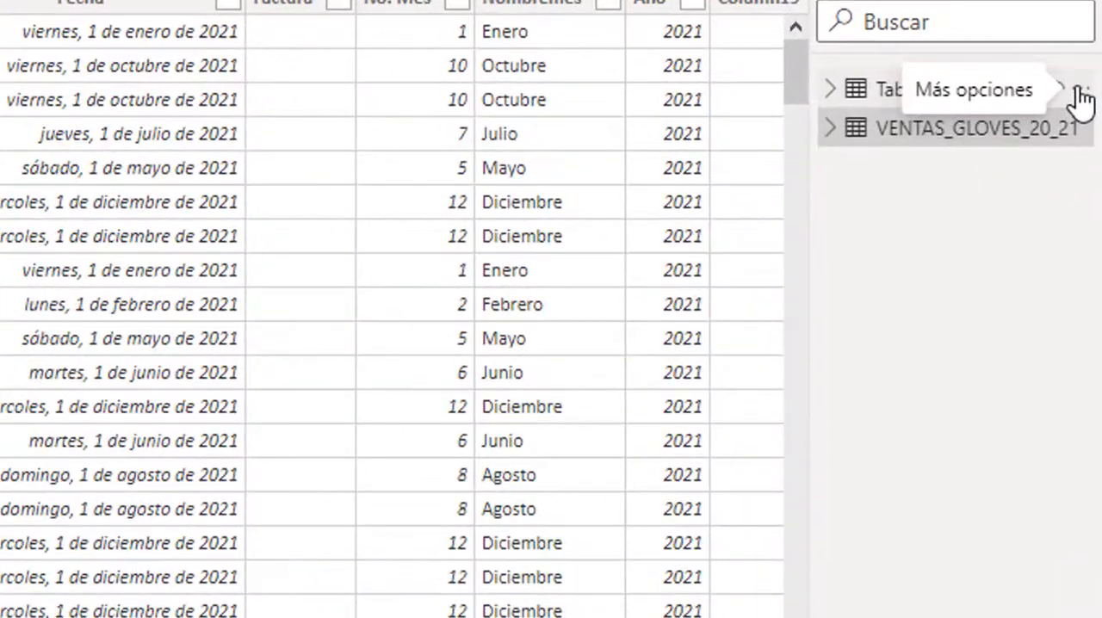
left_click(1080, 94)
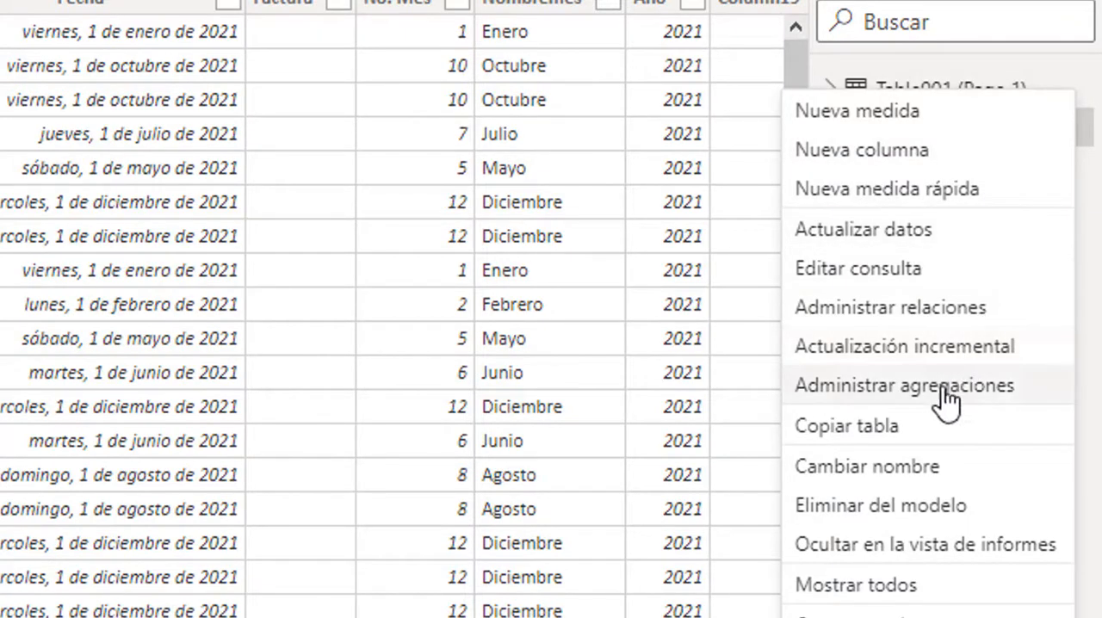
left_click(882, 467)
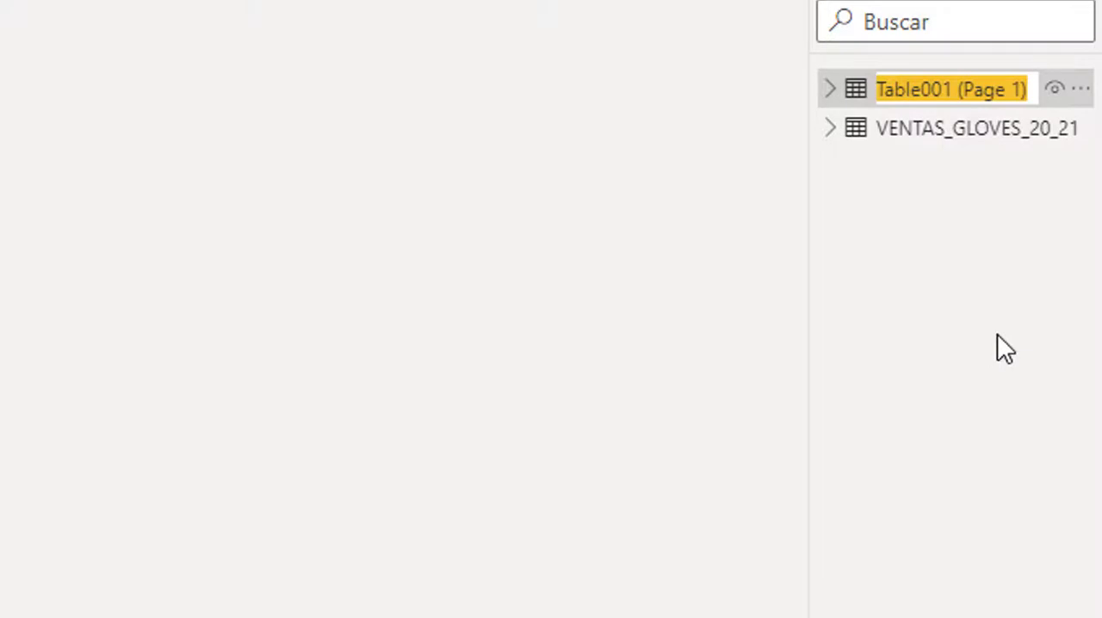
type("TABLA")
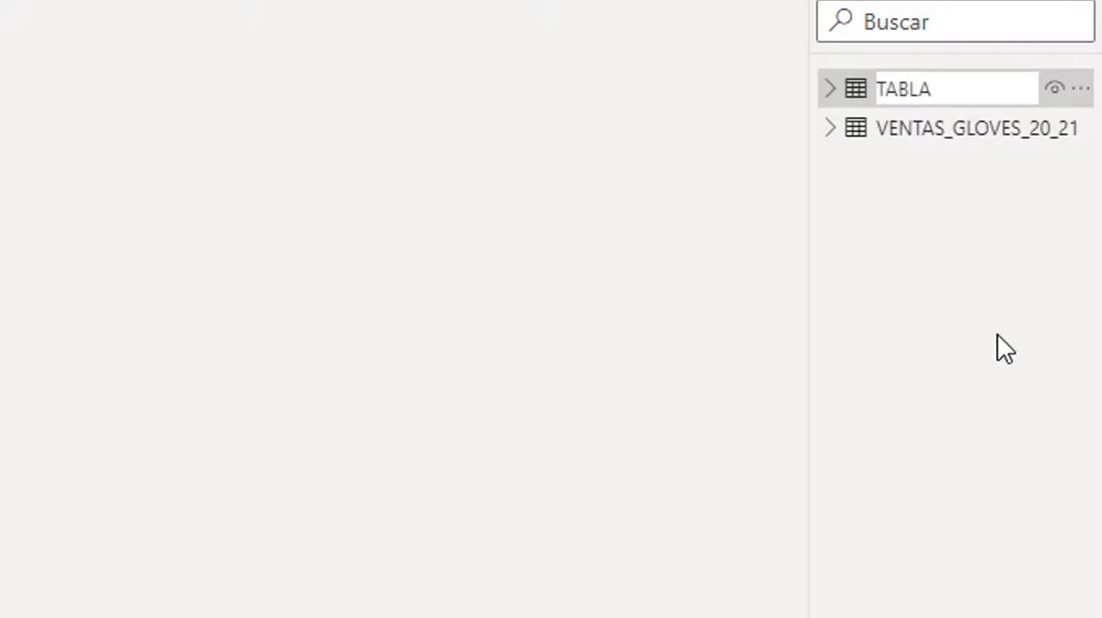
type("_CRITERIOS_")
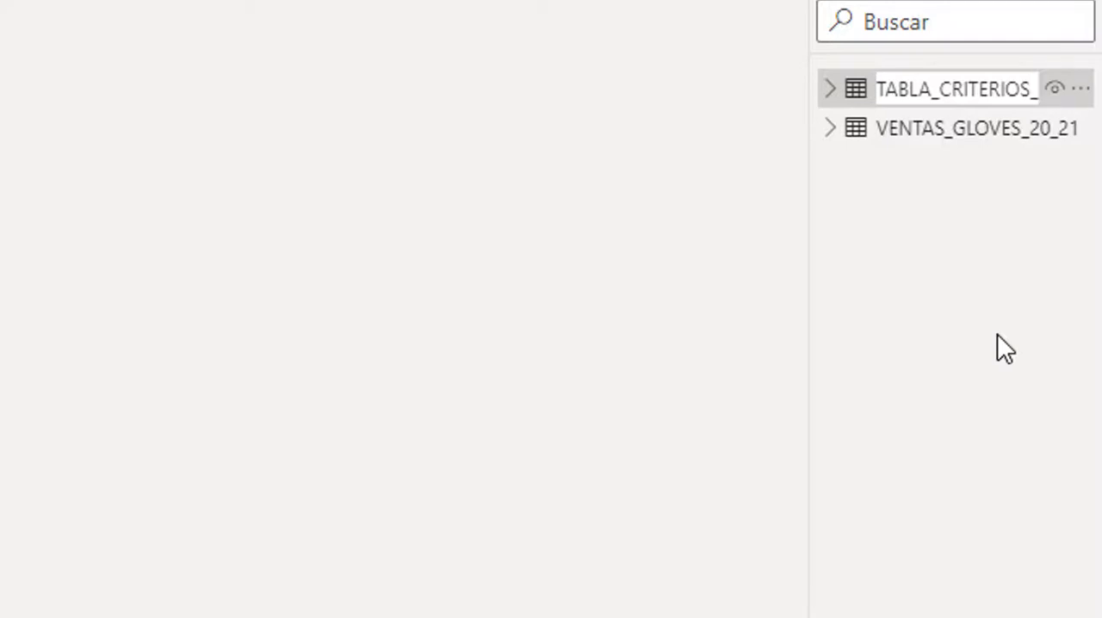
type("DESCUENTO")
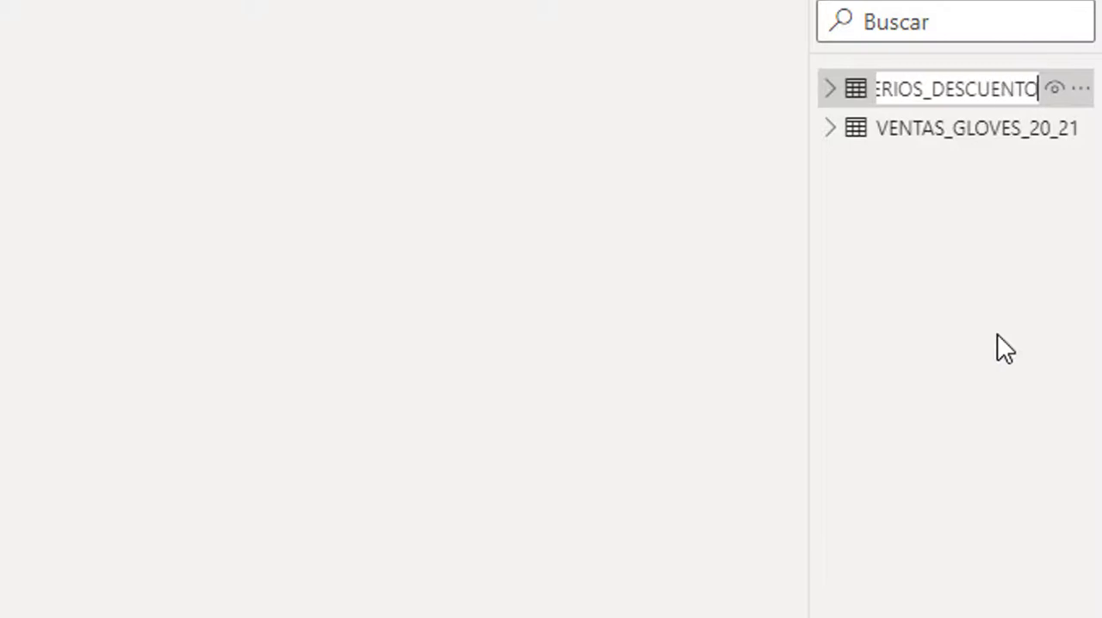
type("S")
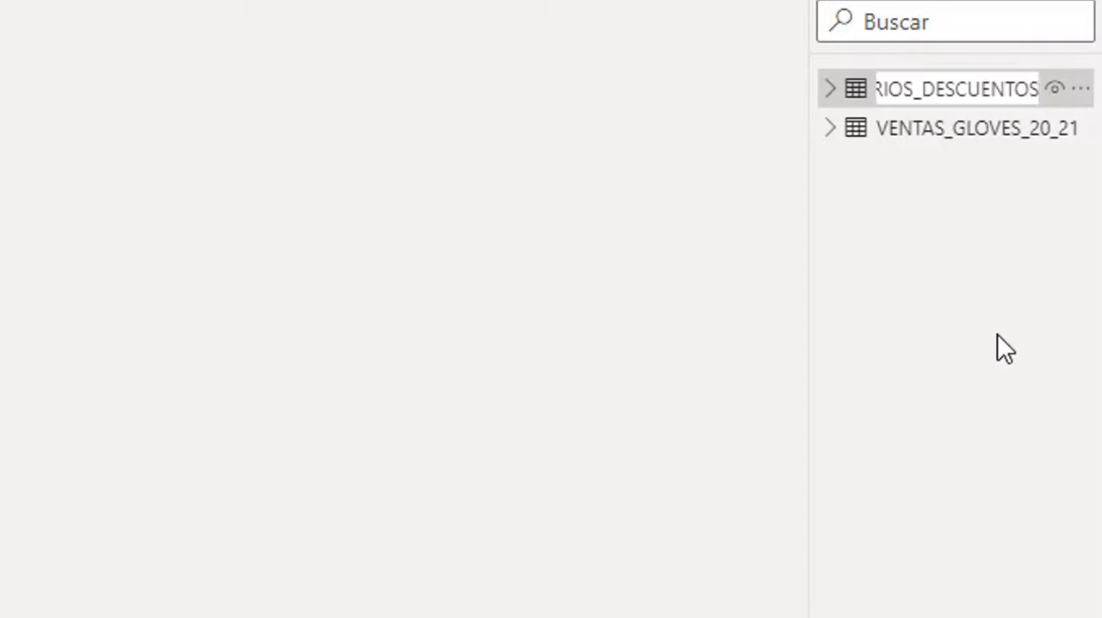
key("Return")
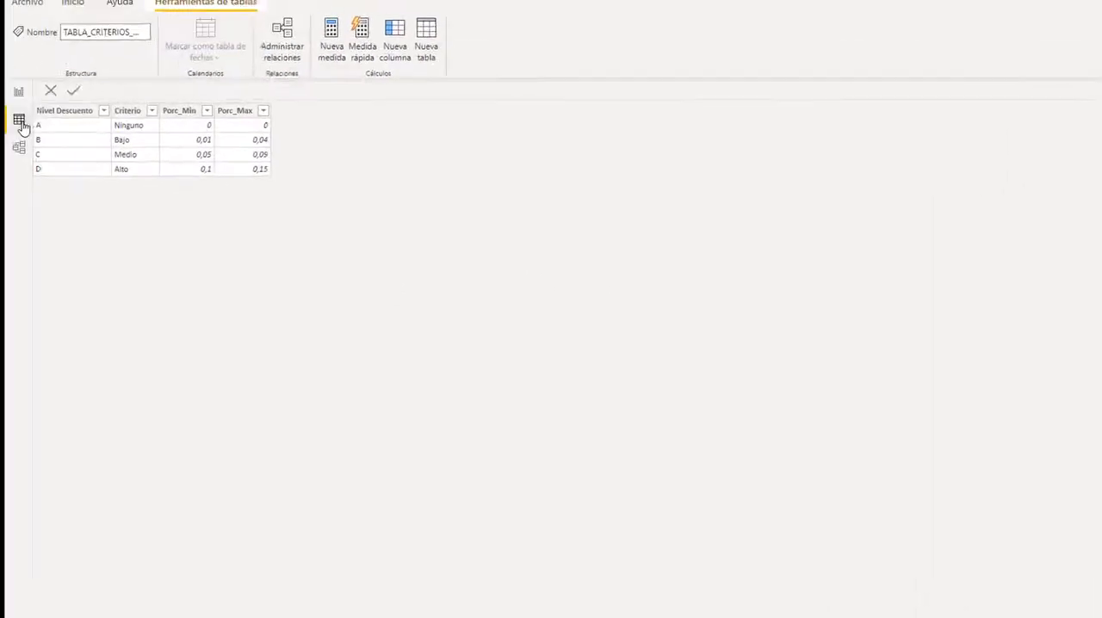
- Widen the VENTAS_GLOVES_20_21 and TABLA_CRITERIOS_DESCUENTOS tables in the model diagram so that their full names fit
left_click(37, 148)
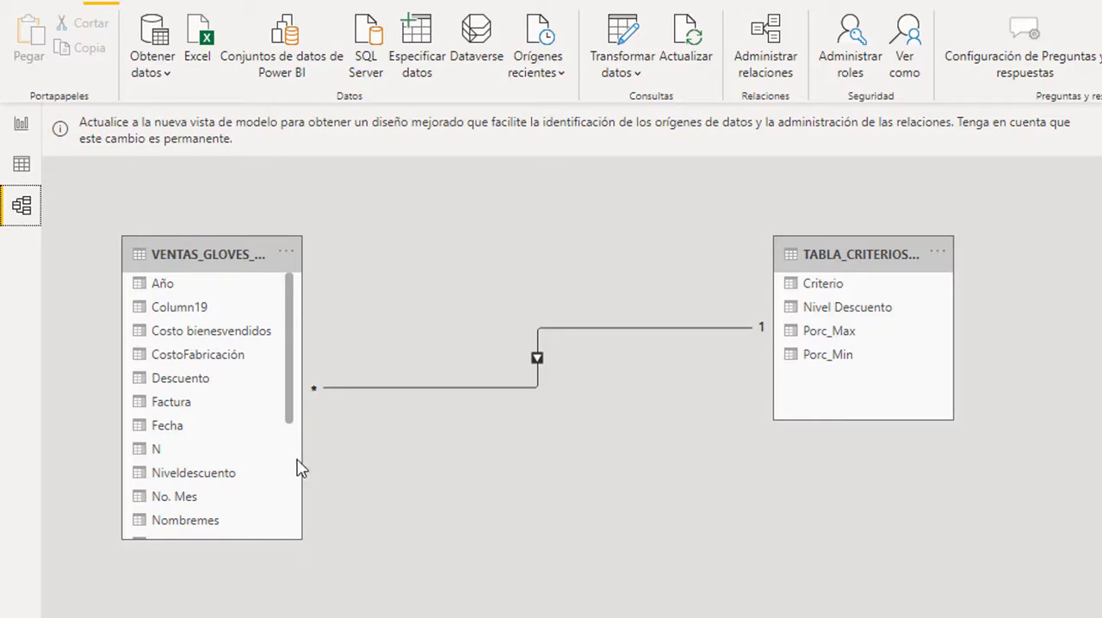
left_click_drag(307, 459, 473, 478)
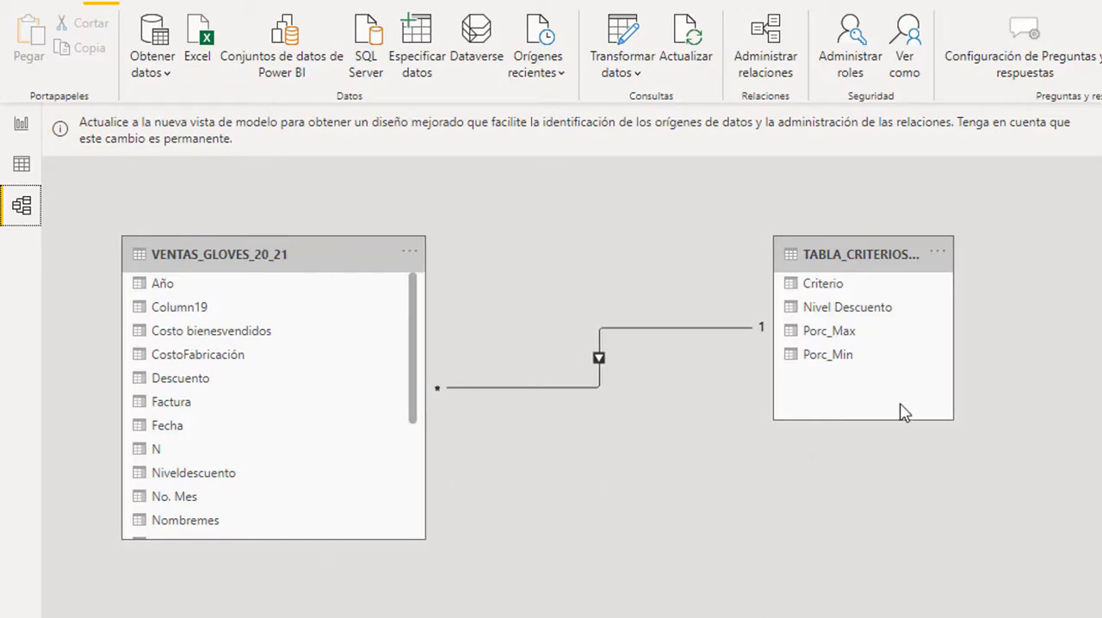
left_click_drag(953, 361, 1077, 374)
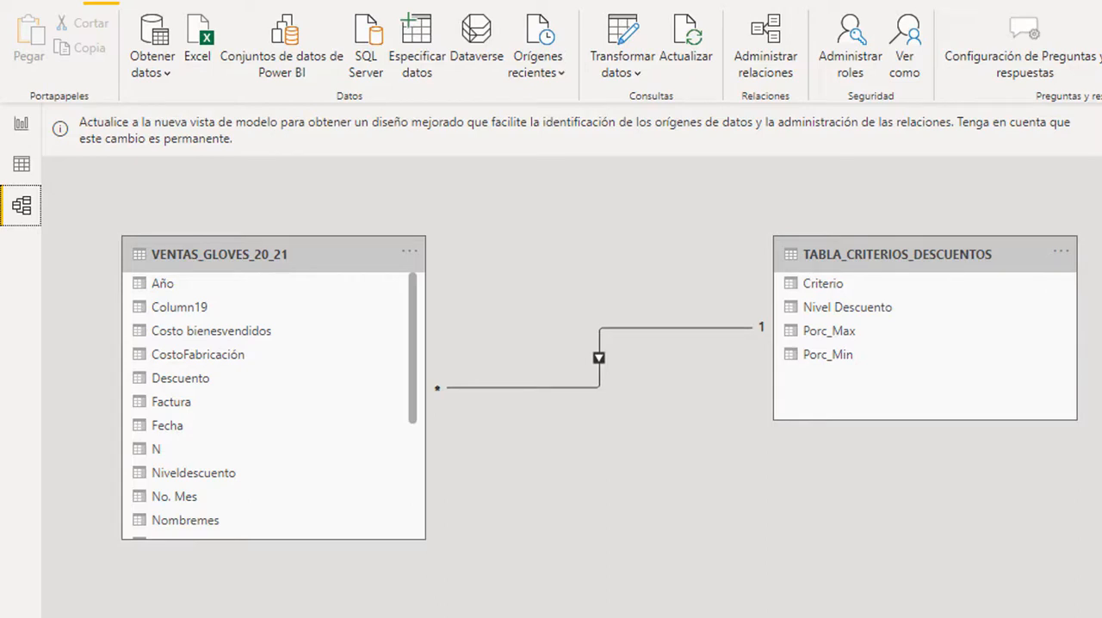
mouse_move(112, 274)
left_mouse_down()
mouse_move(114, 435)
mouse_move(443, 281)
left_mouse_up()
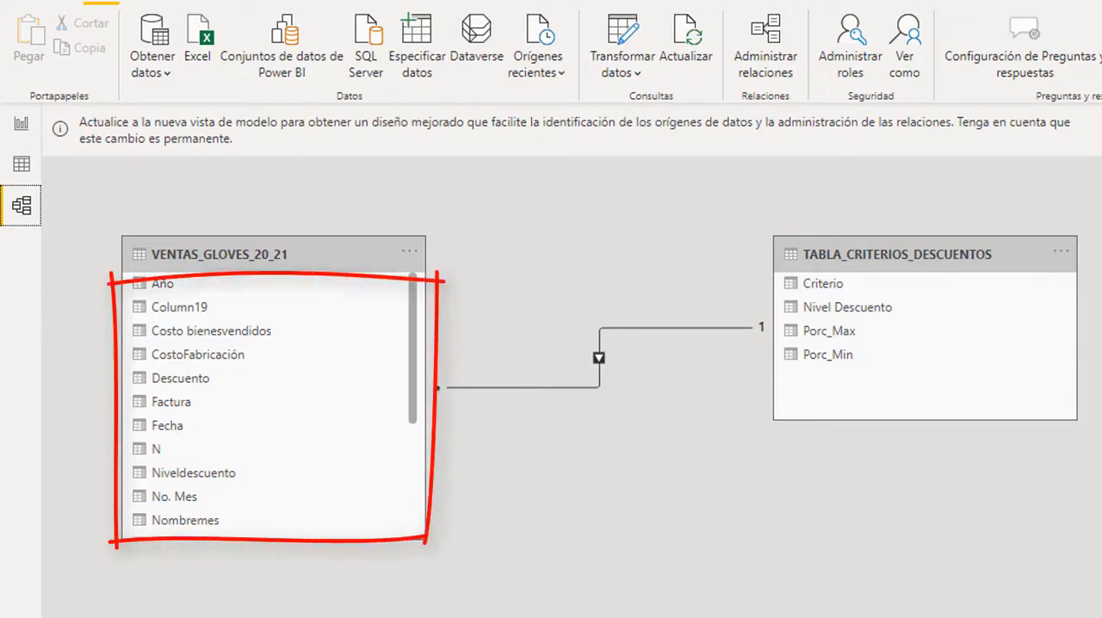
mouse_move(822, 276)
left_mouse_down()
mouse_move(1073, 426)
mouse_move(1092, 274)
left_mouse_up()
left_click_drag(823, 278, 1099, 278)
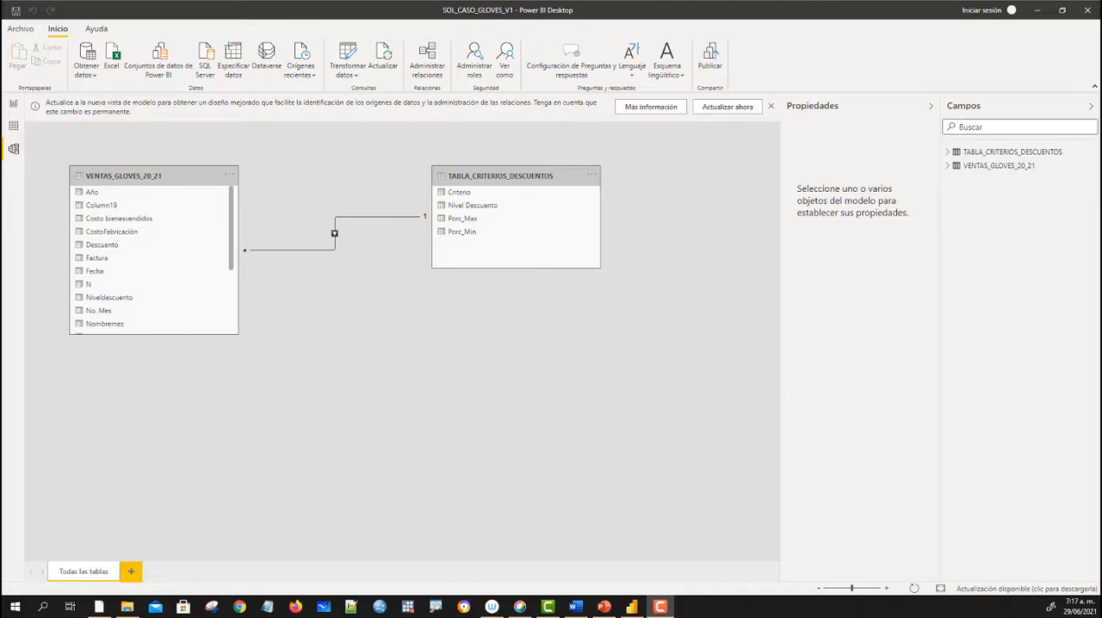
- Widen the field list in the data view to fit the full table names and display the VENTAS_GLOVES_20_21 data
left_click(14, 126)
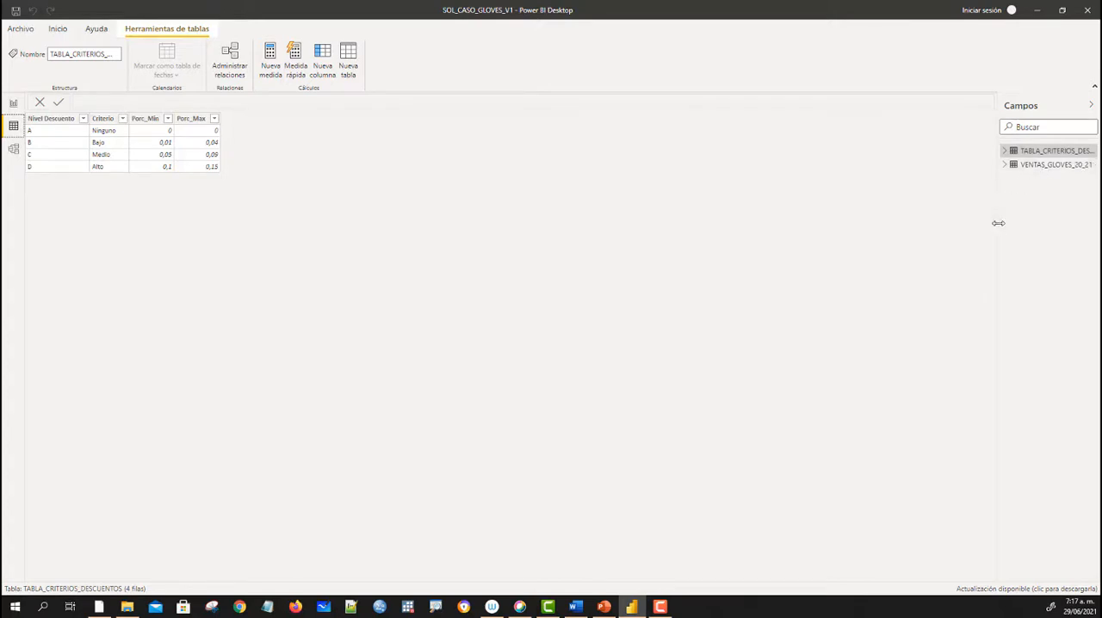
left_click_drag(998, 223, 840, 251)
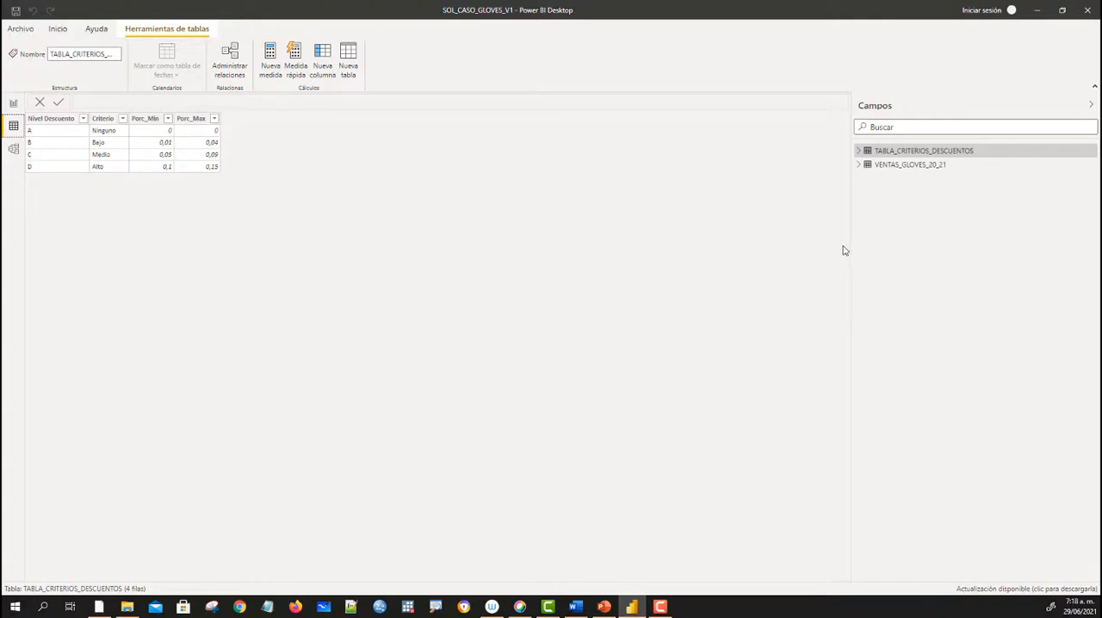
left_click_drag(854, 248, 861, 272)
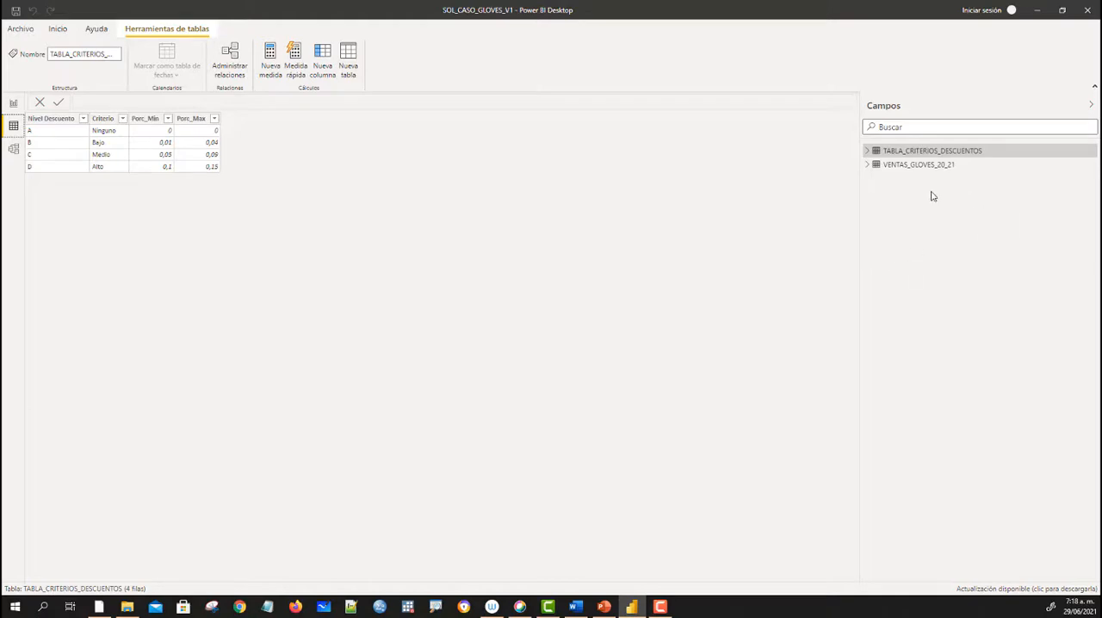
left_click(912, 168)
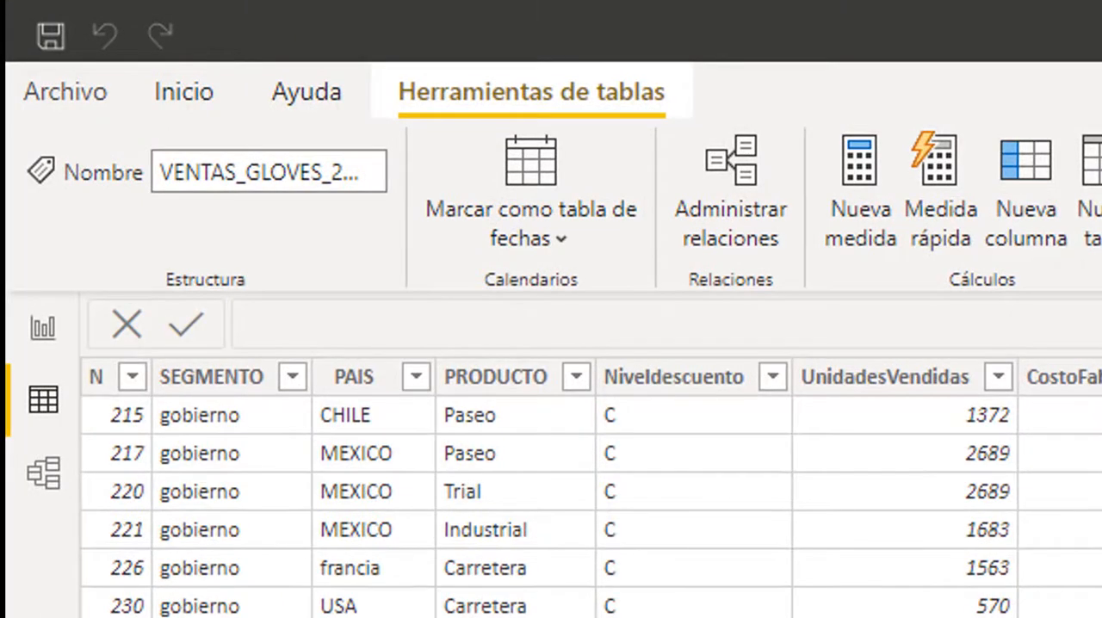
- Open the Power Query Editor to transform the data and enlarge its window to cover most of the screen
left_click(182, 110)
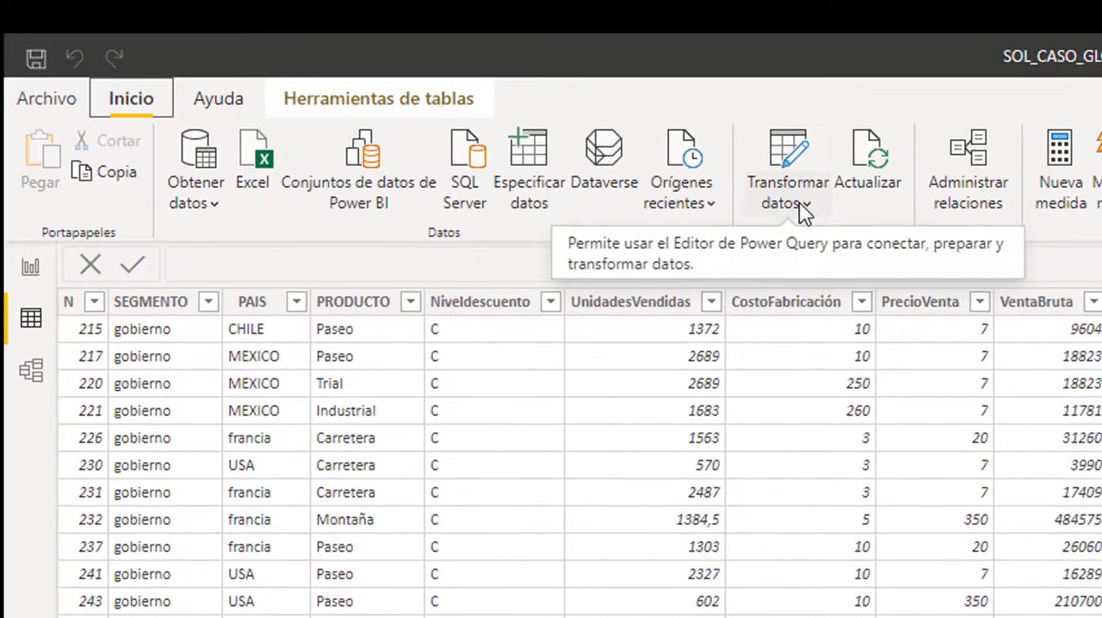
left_click(804, 207)
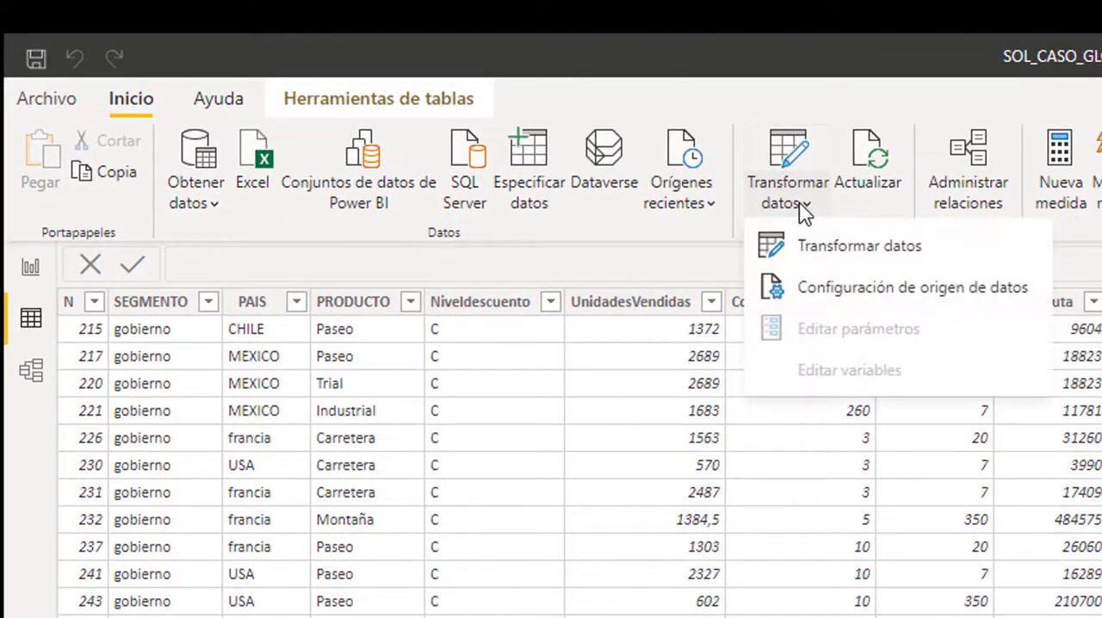
left_click(860, 250)
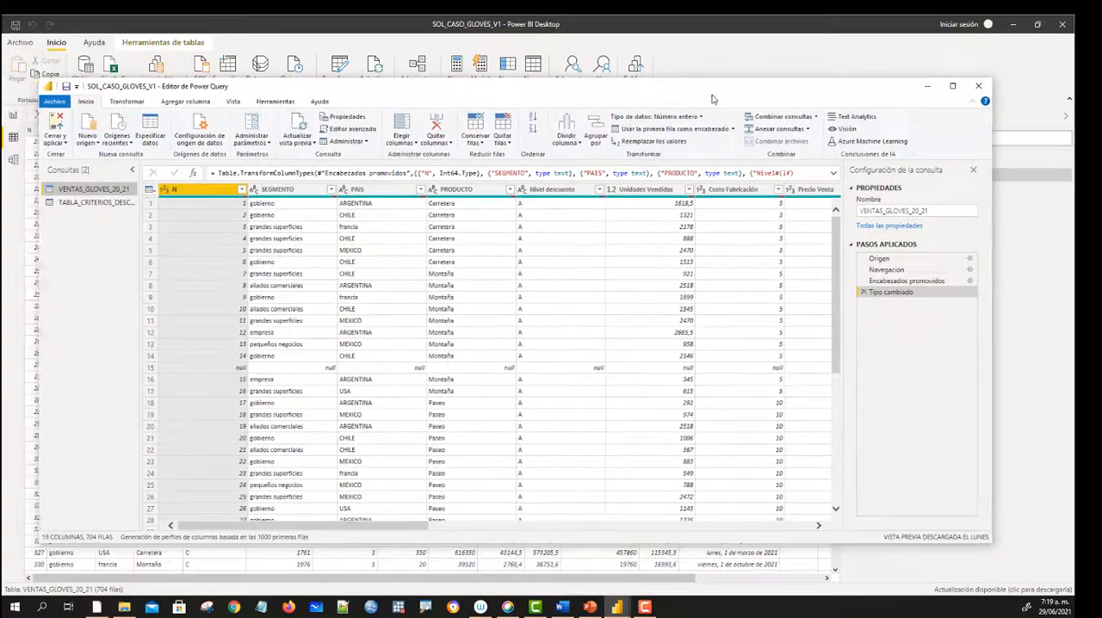
left_click_drag(712, 112, 703, 101)
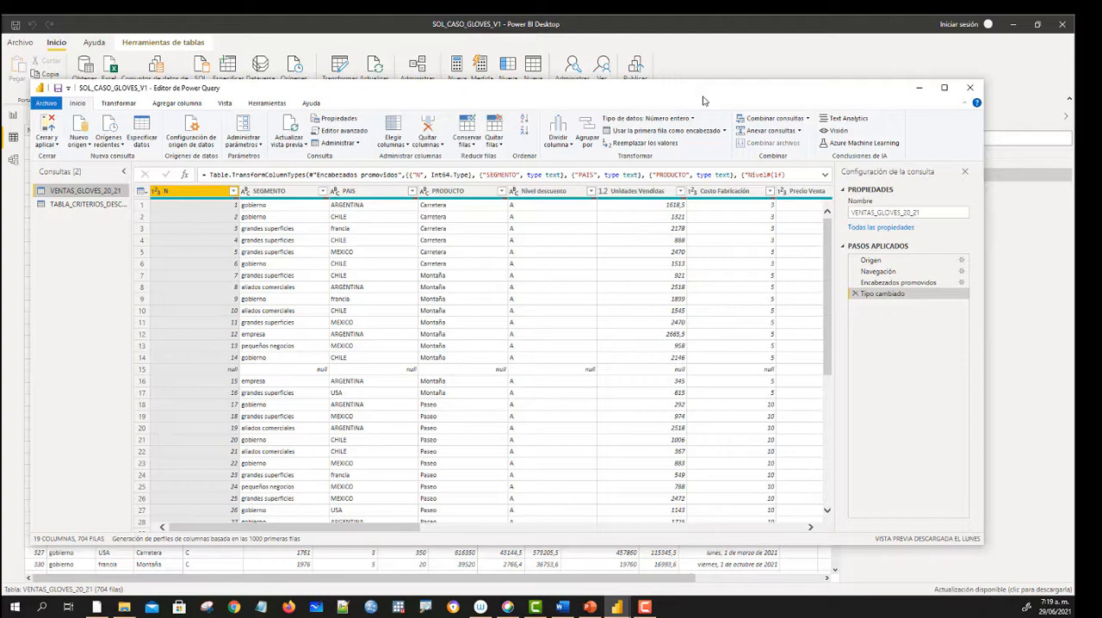
left_click_drag(703, 101, 726, 96)
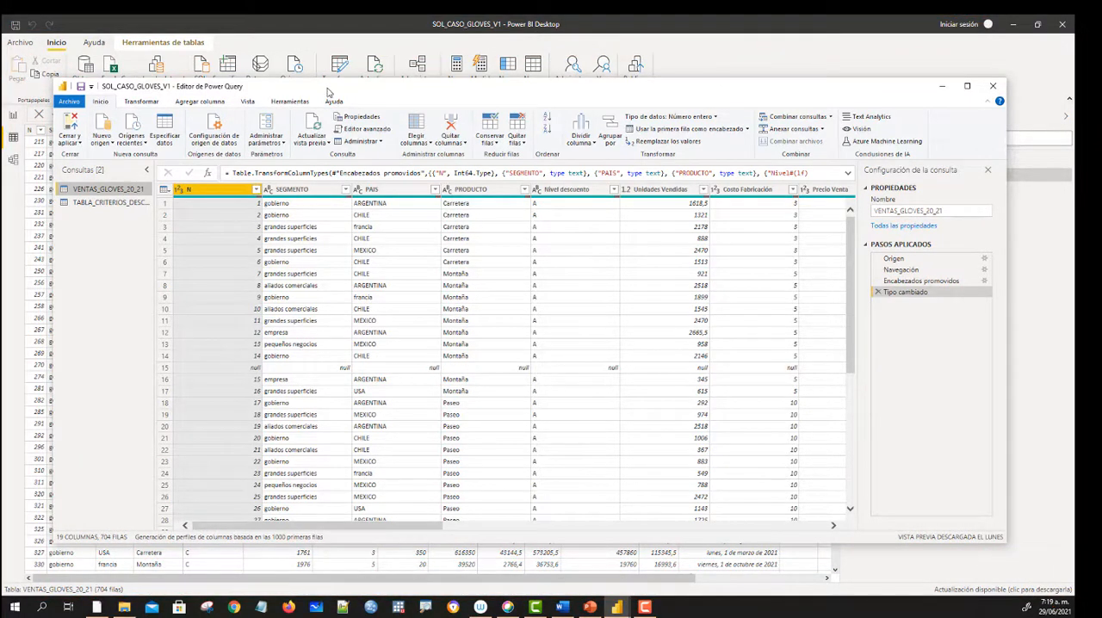
left_click_drag(442, 95, 388, 34)
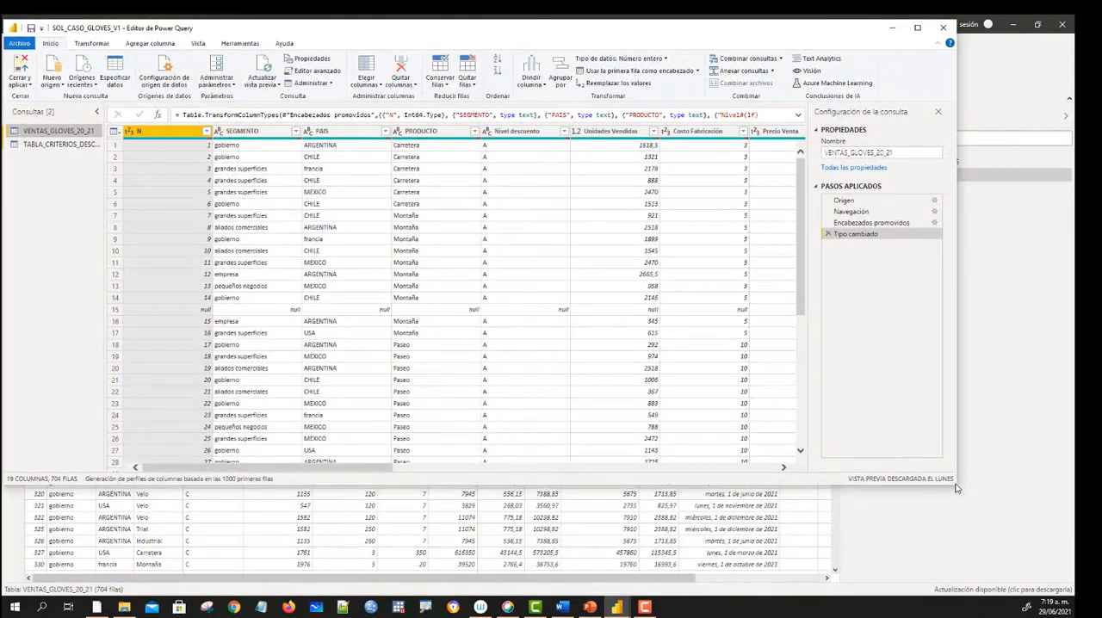
left_click_drag(957, 486, 1032, 565)
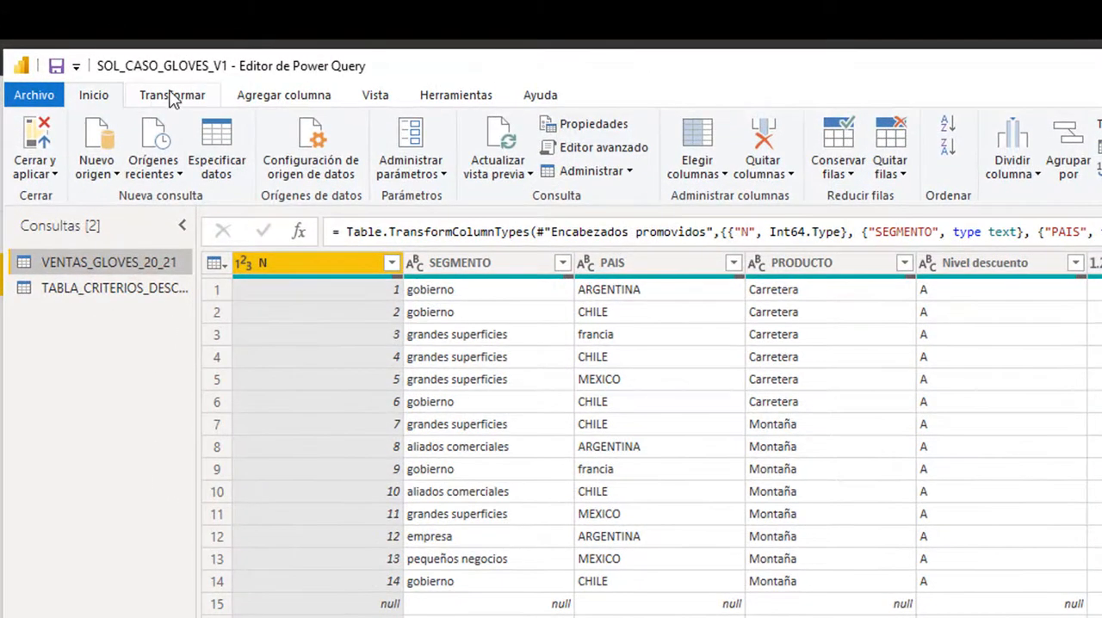
left_click(172, 97)
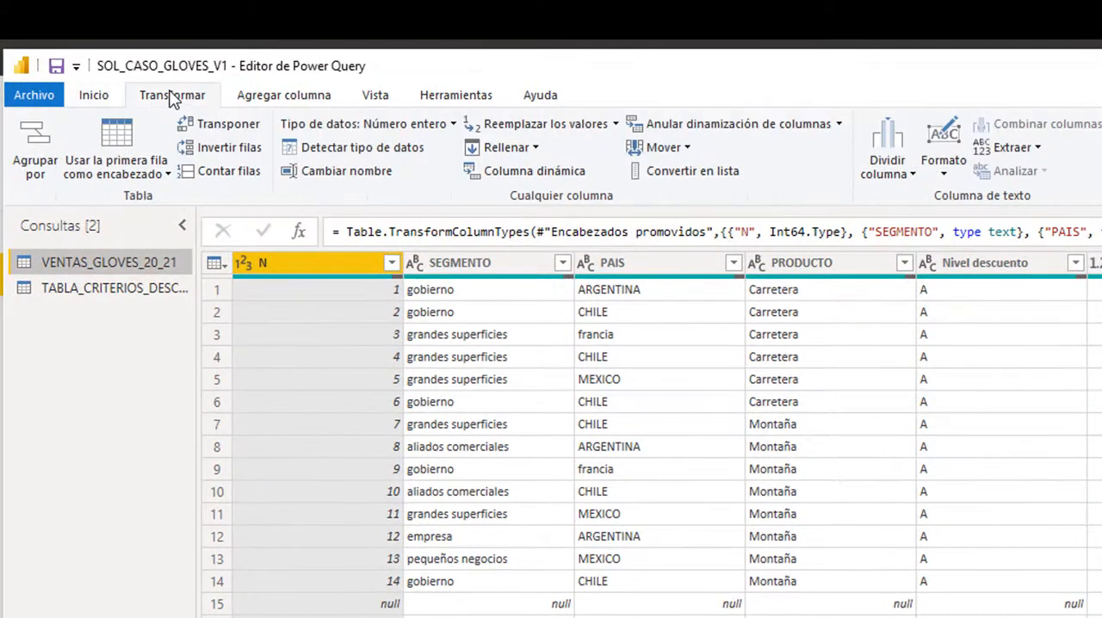
left_click(282, 97)
left_click(384, 99)
left_click(455, 96)
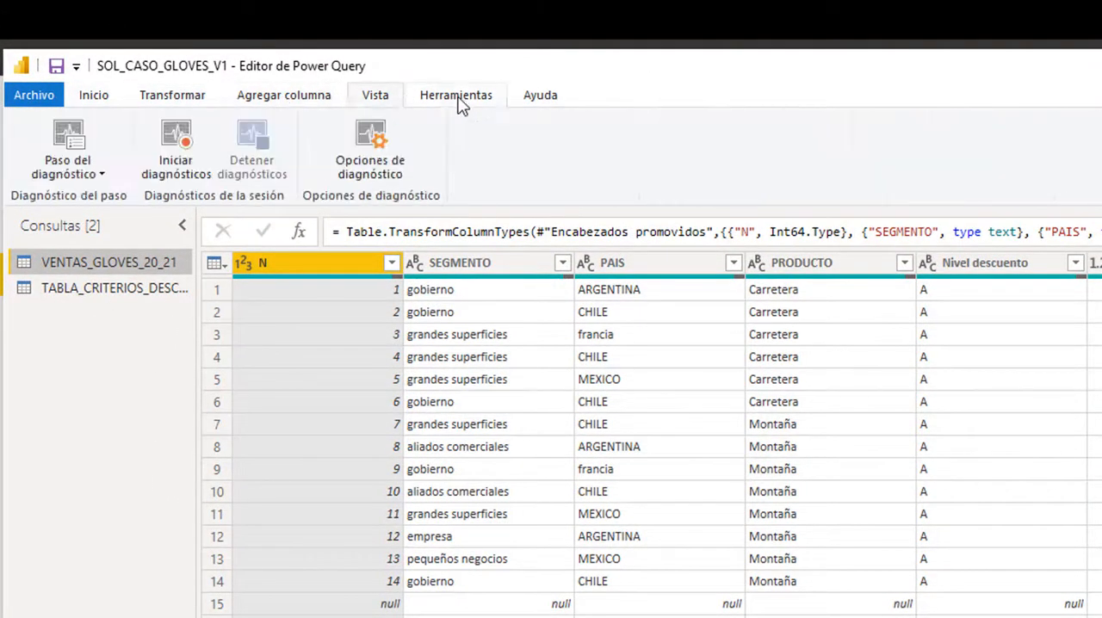
left_click(95, 99)
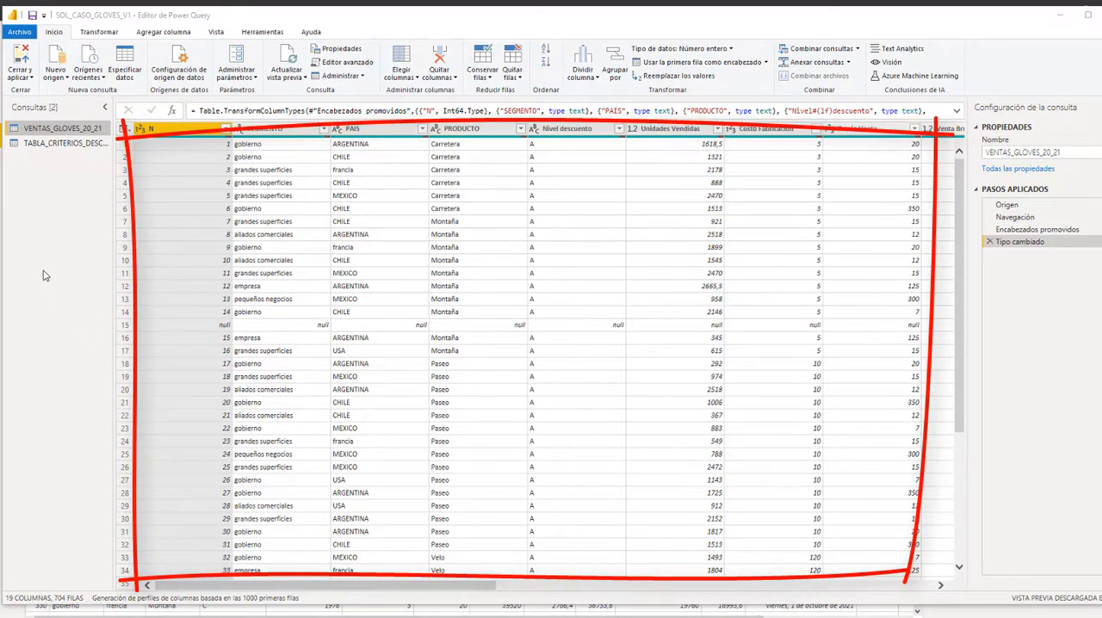
- Preview the TABLA_CRITERIOS_DESCUENTOS query, return to VENTAS_GLOVES_20_21 and look through its rows for empty records
left_click(56, 145)
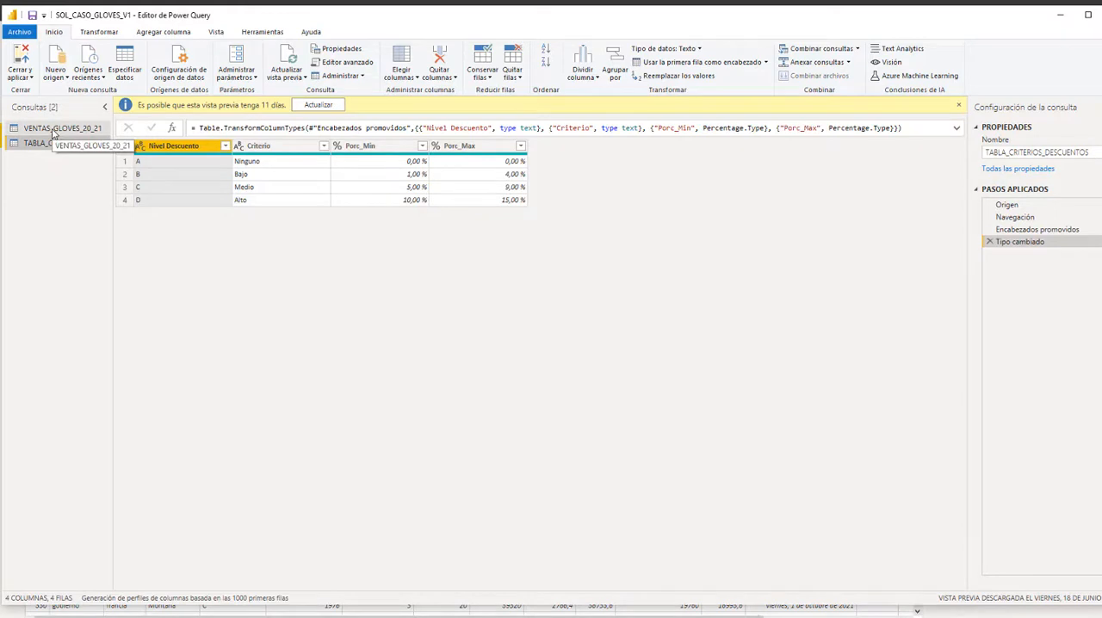
left_click(53, 129)
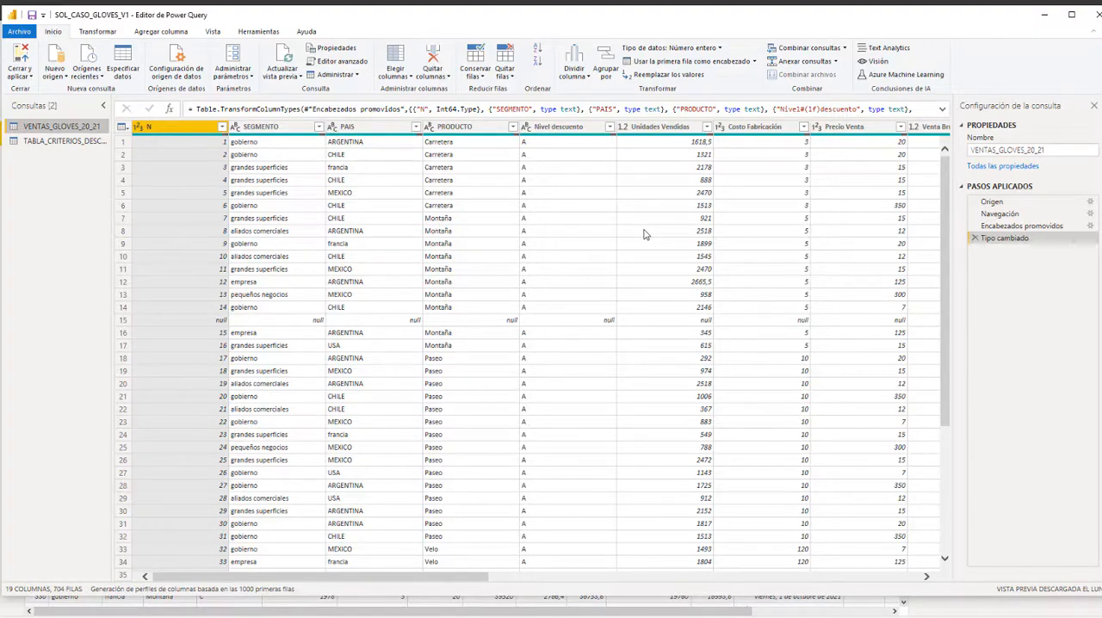
scroll(646, 250, "down", 15)
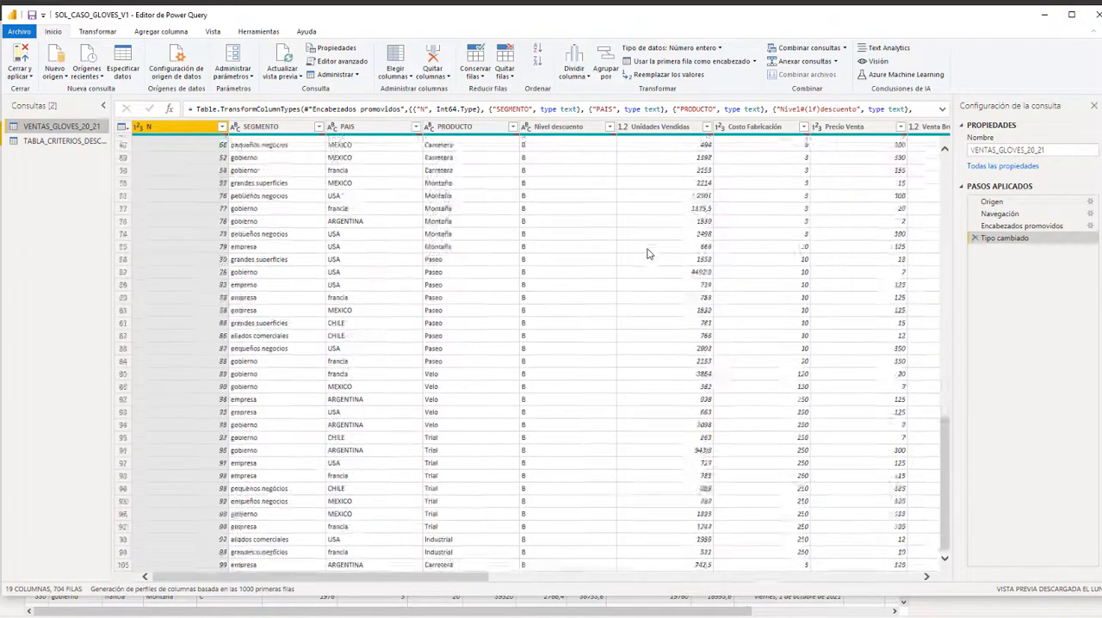
scroll(649, 253, "down", 8)
scroll(649, 250, "down", 8)
scroll(649, 250, "up", 15)
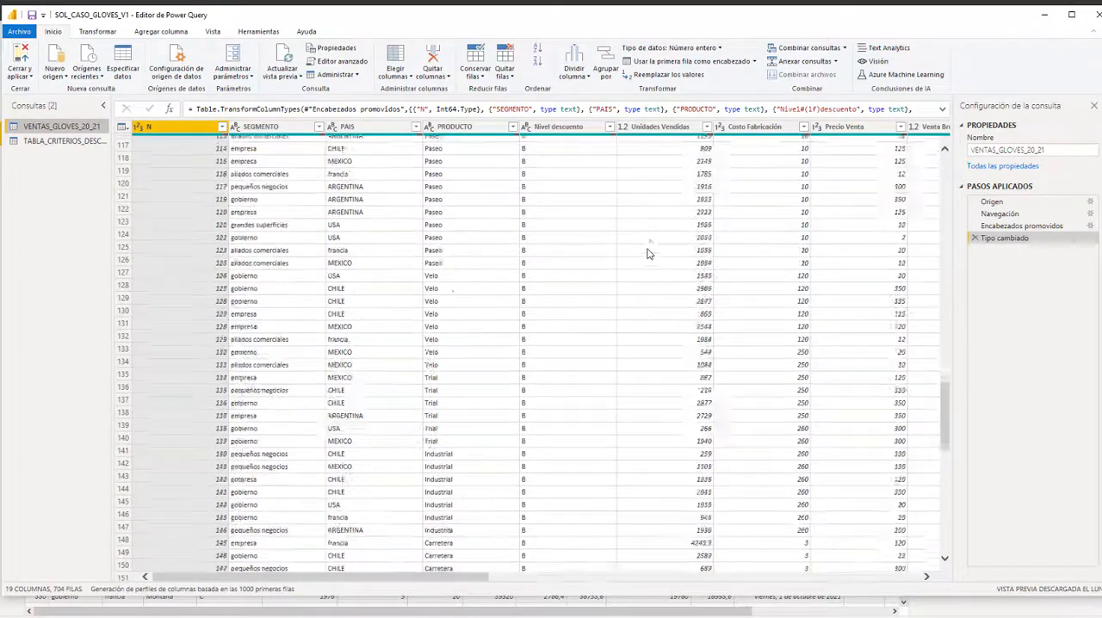
scroll(650, 250, "down", 9)
scroll(370, 431, "down", 10)
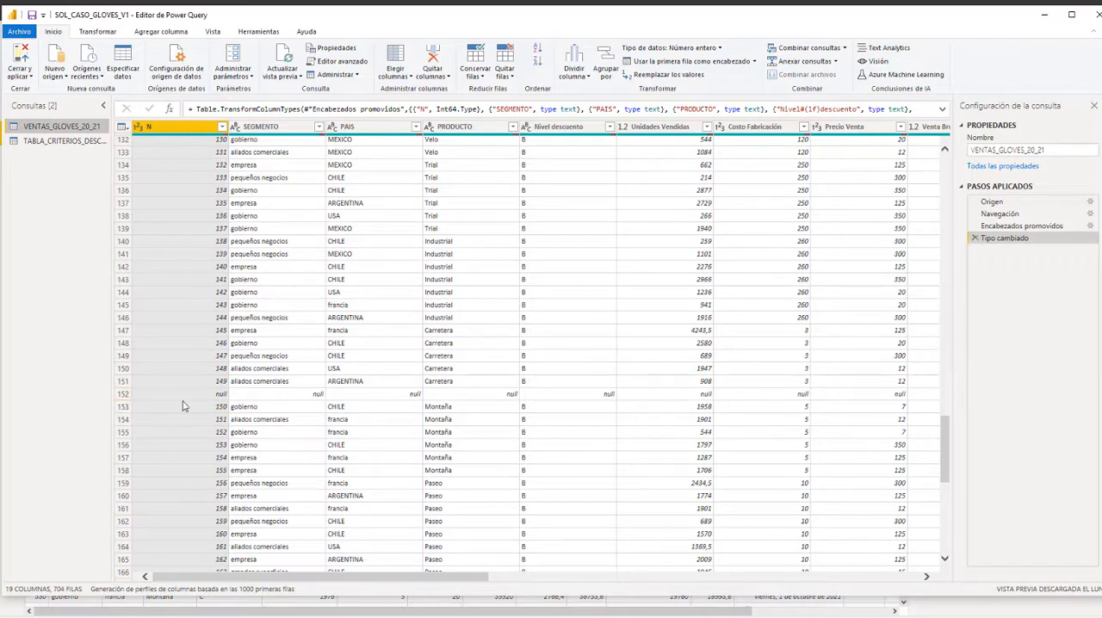
- Inspect row 152 of VENTAS_GLOVES_20_21 across its columns, from N past Fecha and back, for empty values
left_click(204, 397)
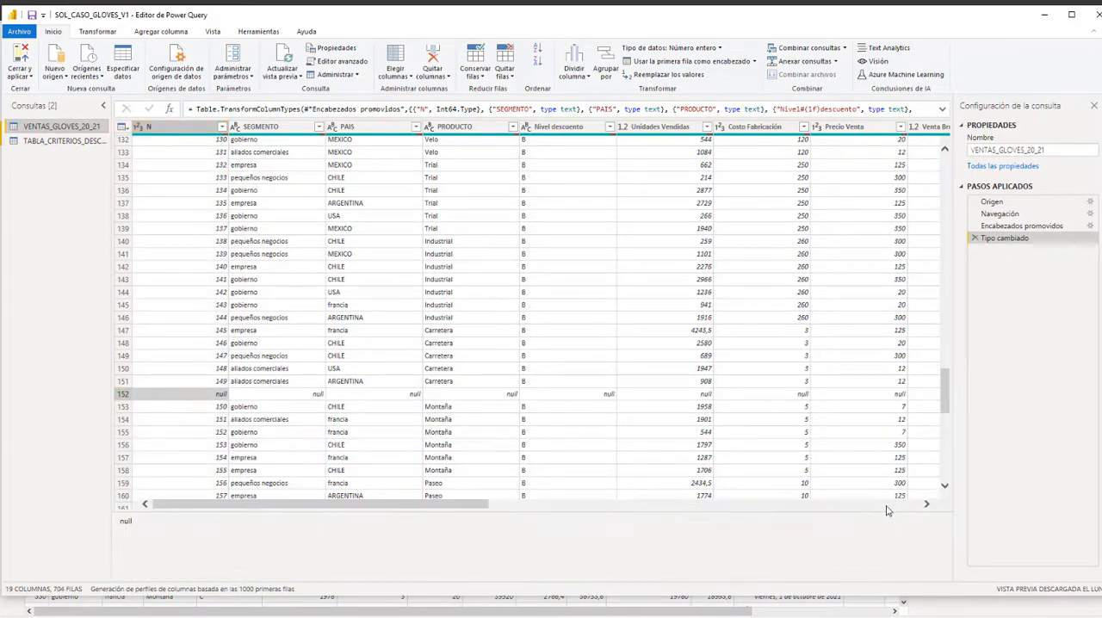
key("Right")
key("Right")
key("Right")
key("Right")
key("Right")
key("Right")
key("Right")
key("Right")
key("Right")
key("Right")
key("Right")
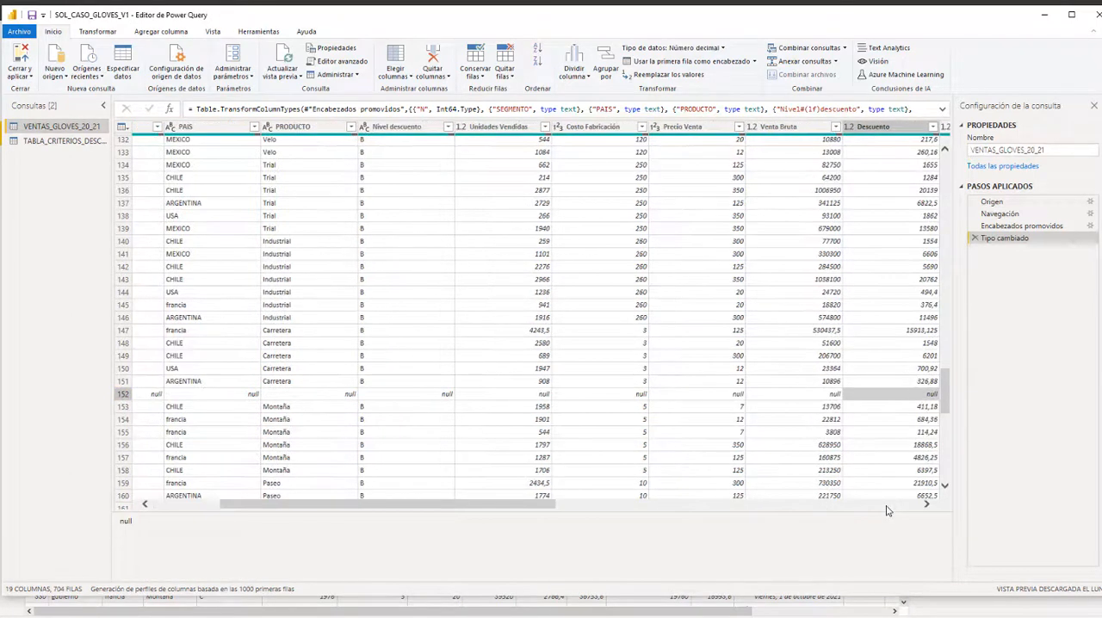
key("Right")
key("Right")
key("Right")
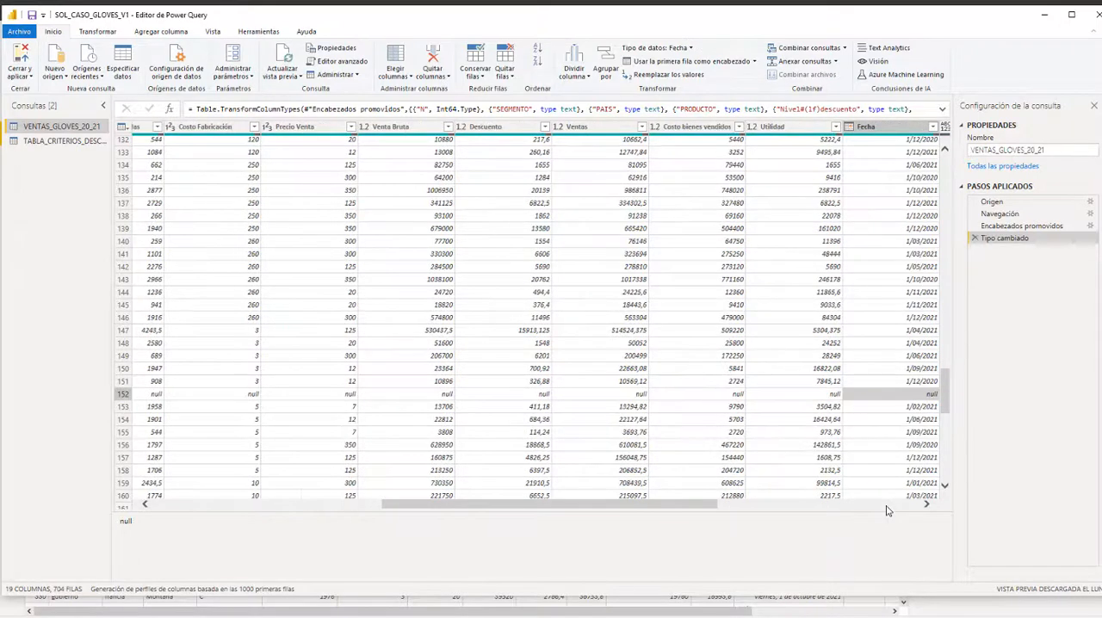
key("Left")
key("Left")
key("Left")
key("Left")
key("Left")
key("Left")
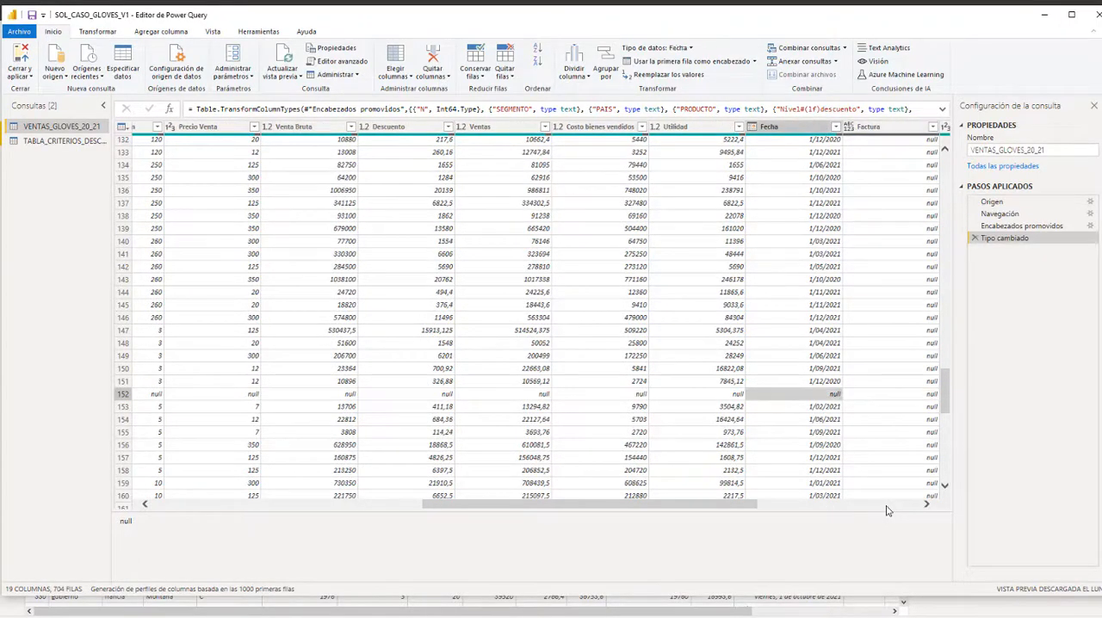
key("Left")
key("Left")
key("Left")
key("Left")
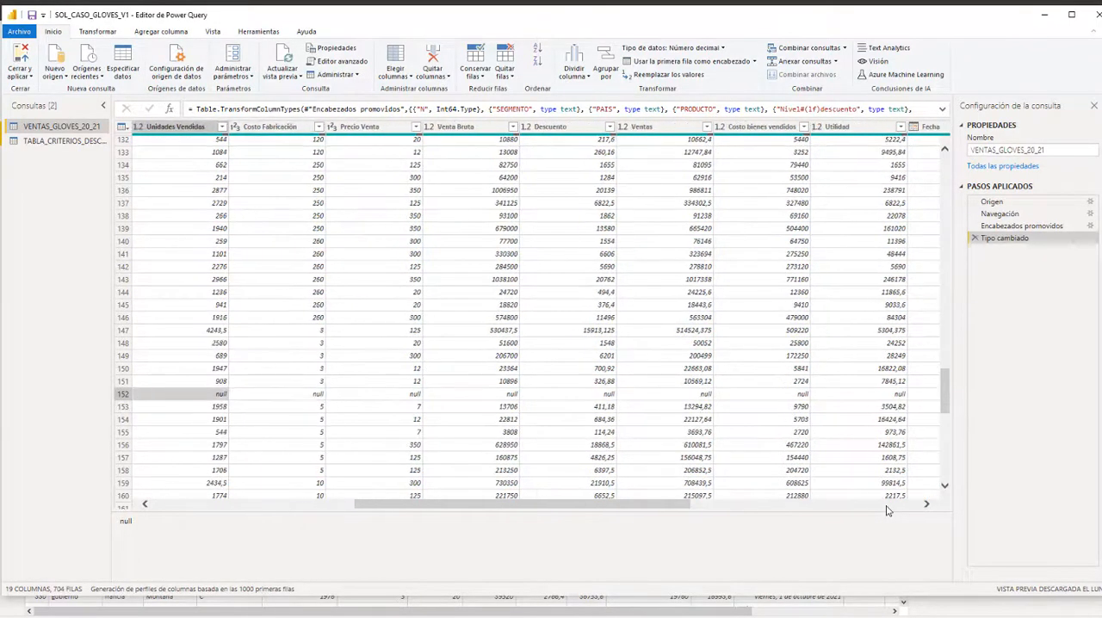
- Compare row 152 with the rows just below it in the Nivel descuento column
key("Down")
key("Down")
key("Down")
key("Down")
key("Down")
key("Down")
key("Down")
key("Down")
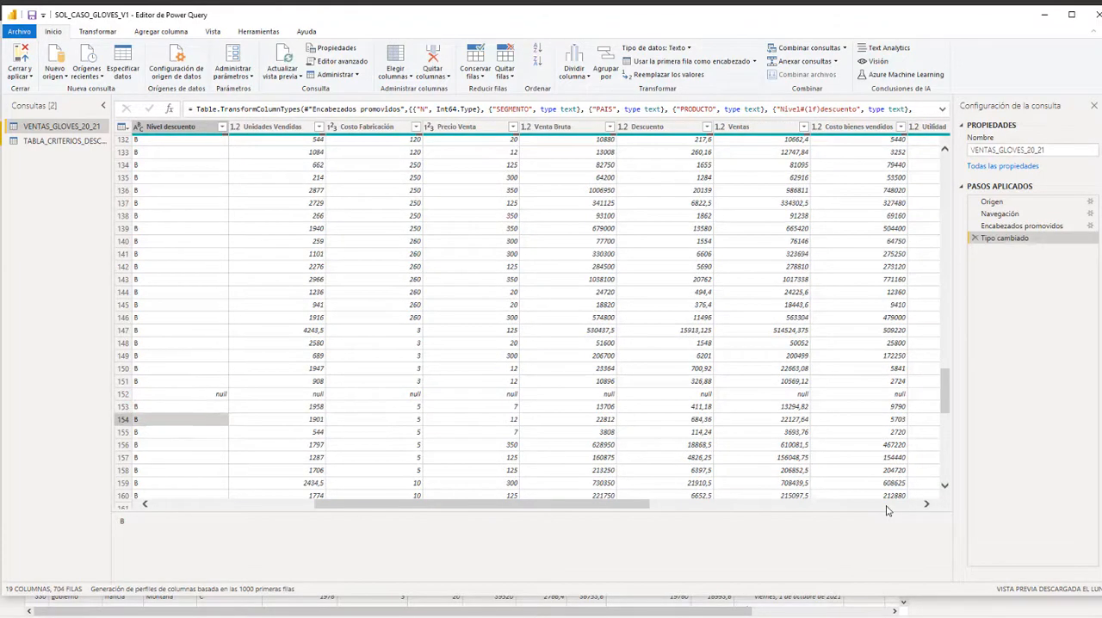
key("Down")
key("Down")
key("Down")
key("Up")
key("Up")
key("Up")
key("Up")
key("Up")
key("Up")
key("Up")
key("Up")
key("Up")
key("Up")
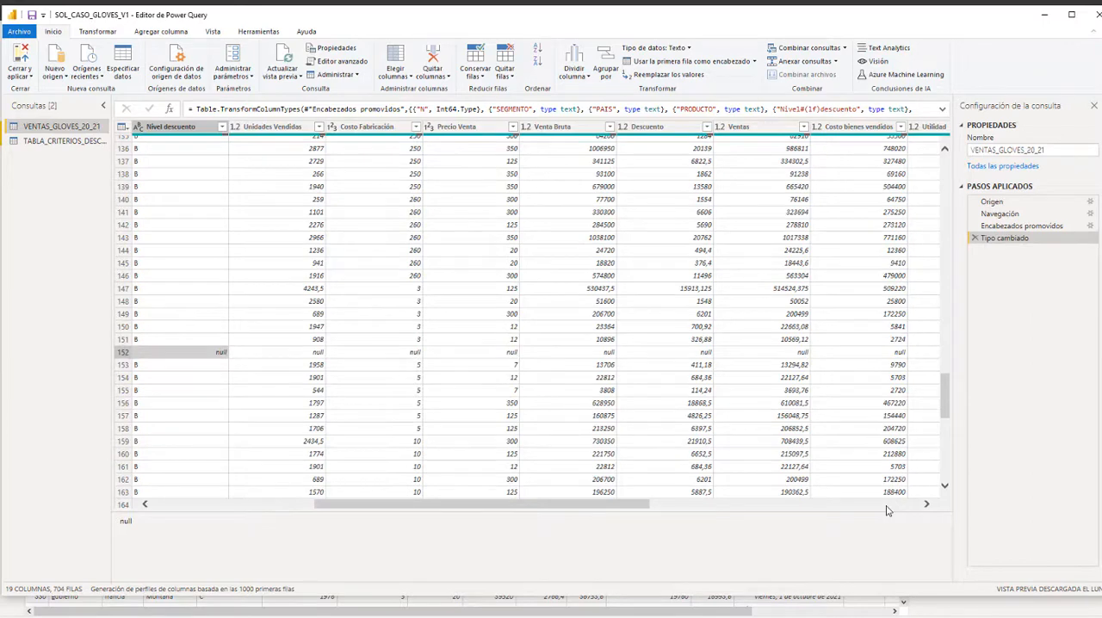
- Recheck the cells of row 152 one by one from the N column through the Fecha column
scroll(888, 511, "left", 5)
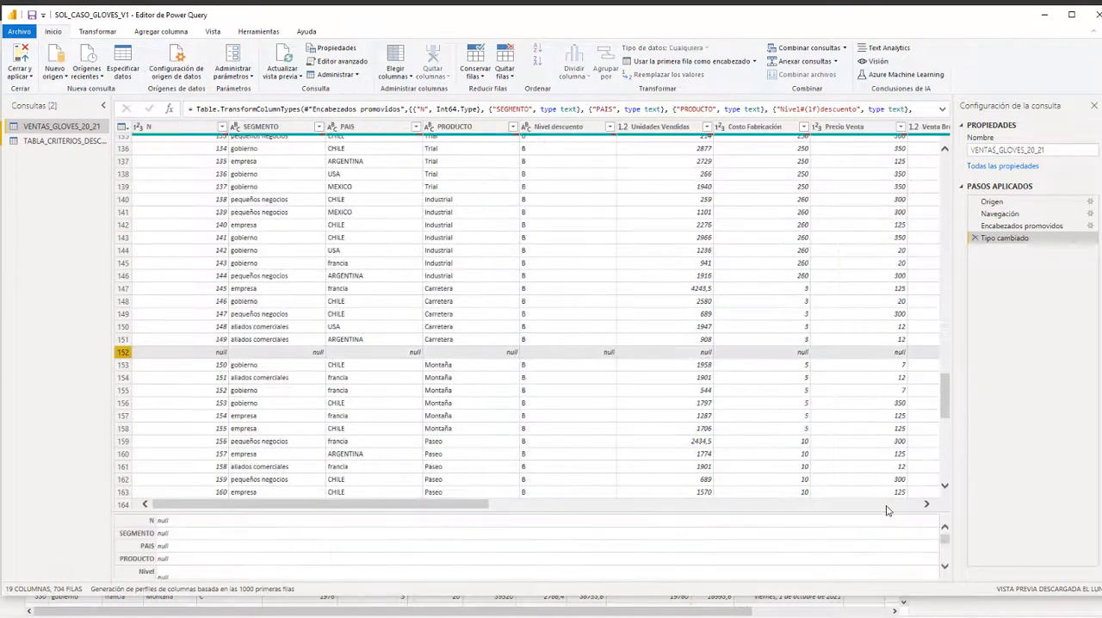
key("Right")
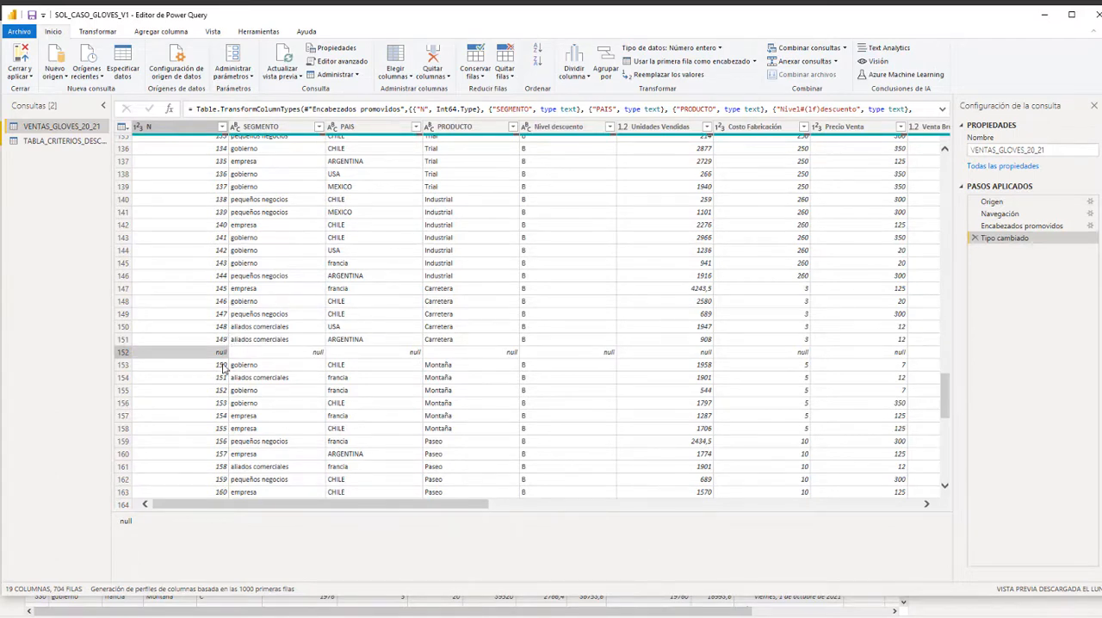
key("Right")
key("Right")
key("Right")
key("Right")
key("Right")
key("Right")
key("Right")
key("Right")
key("Right")
key("Right")
key("Right")
key("Right")
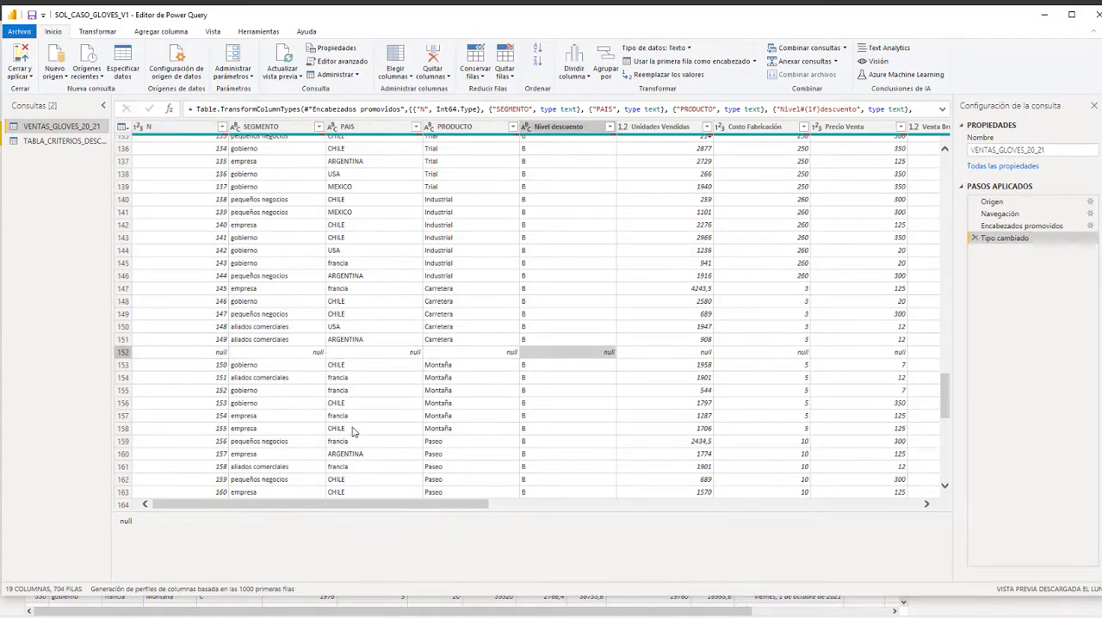
key("Right")
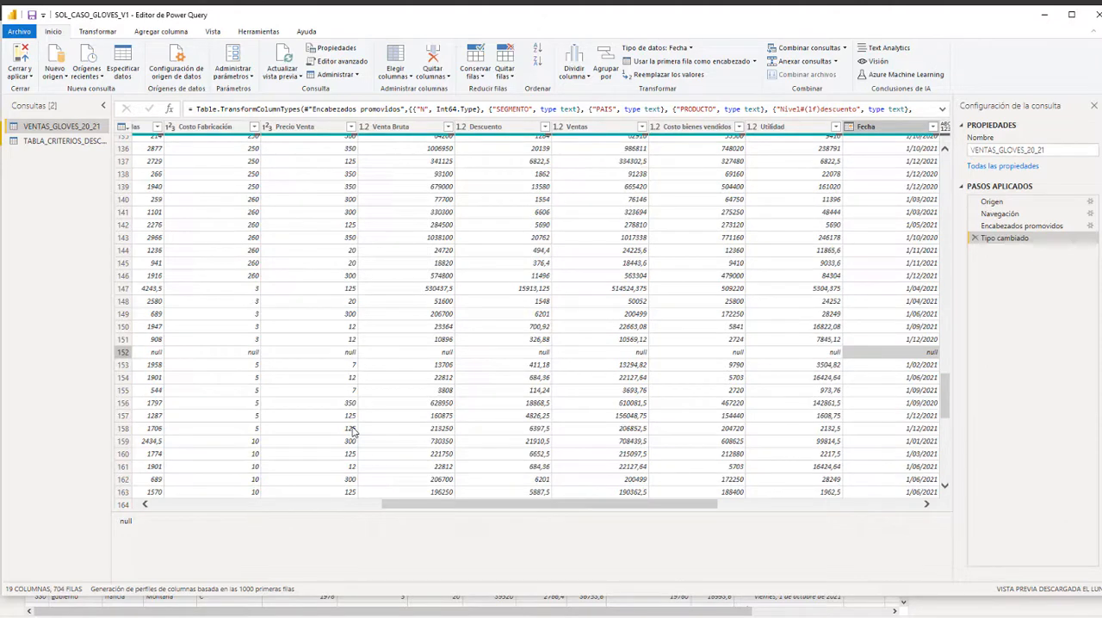
- Remove the blank rows from the VENTAS_GLOVES_20_21 query
key("alt+Tab")
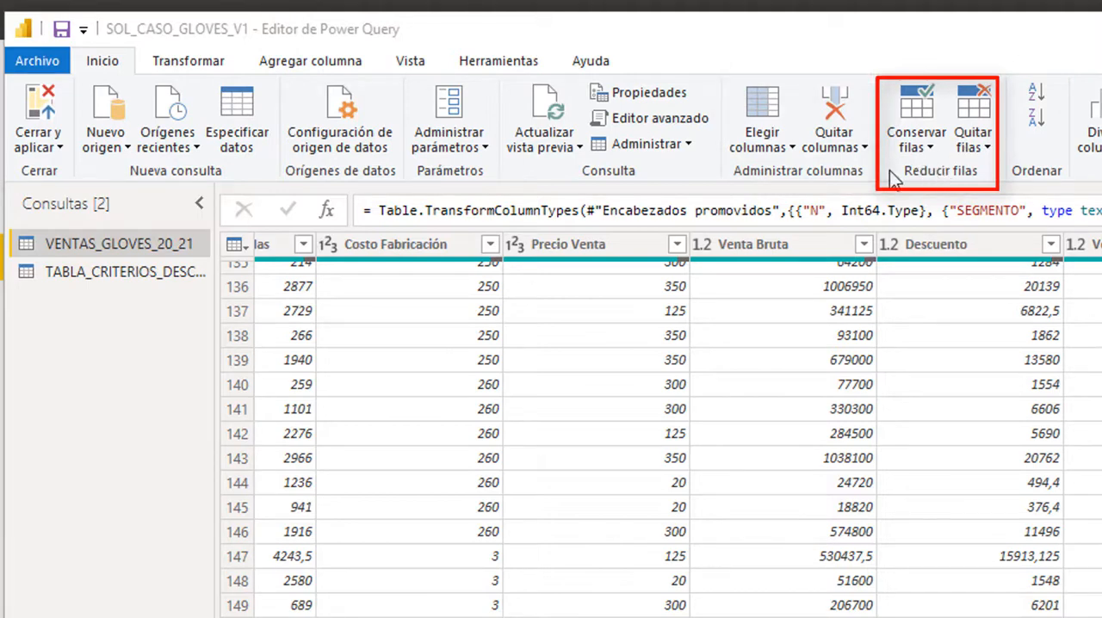
left_click(979, 139)
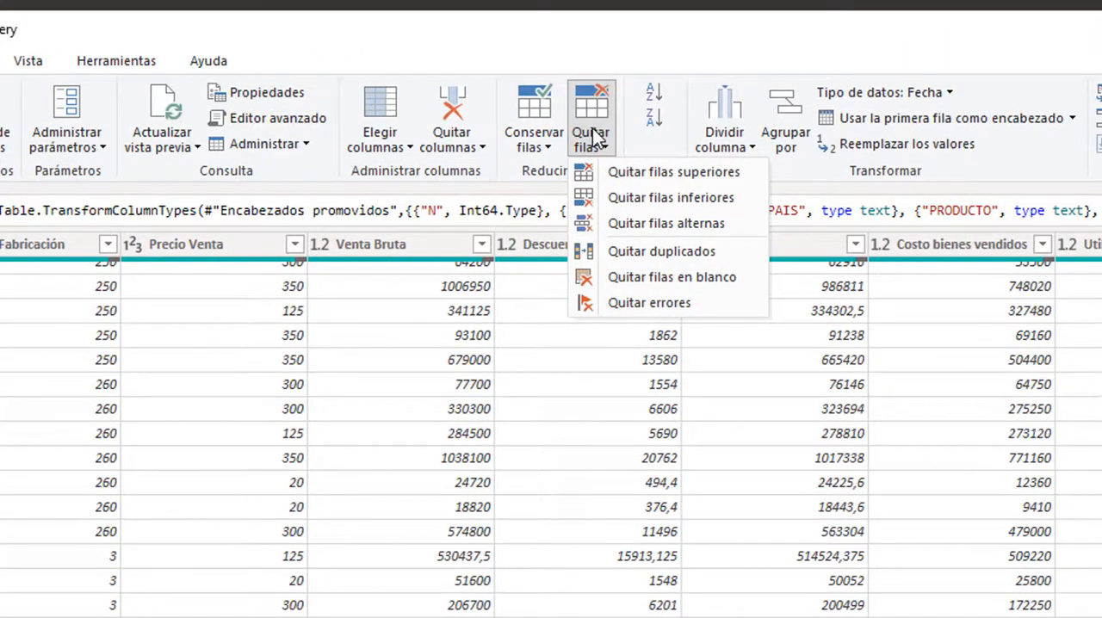
left_click(628, 274)
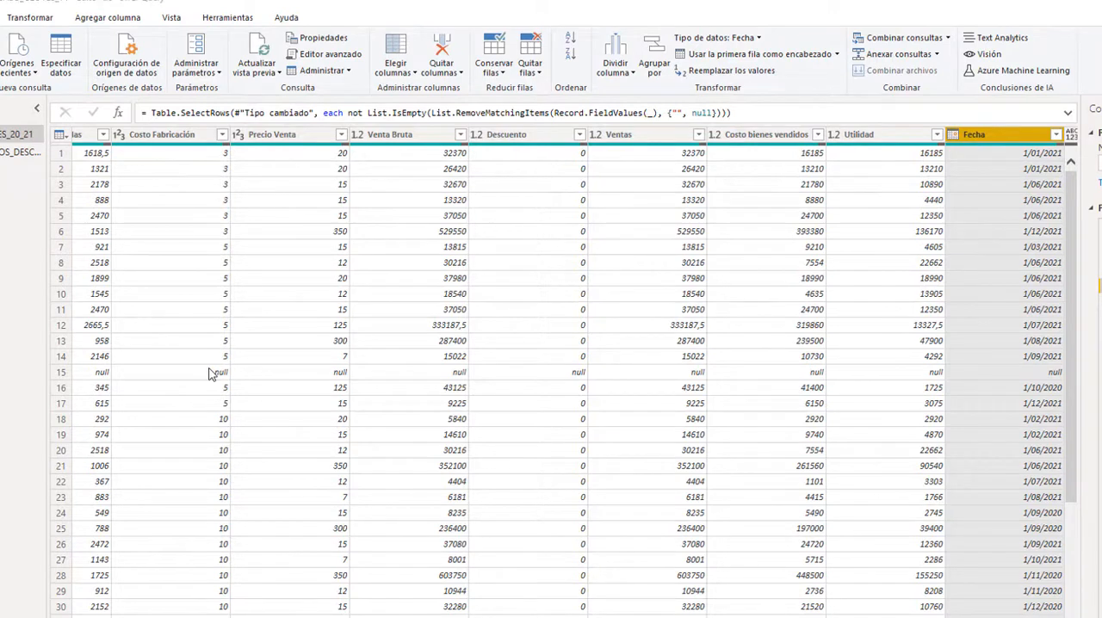
- Examine row 15 cell by cell from Unidades Vendidas through Column19 and back to N to find any non-null value
left_click(93, 372)
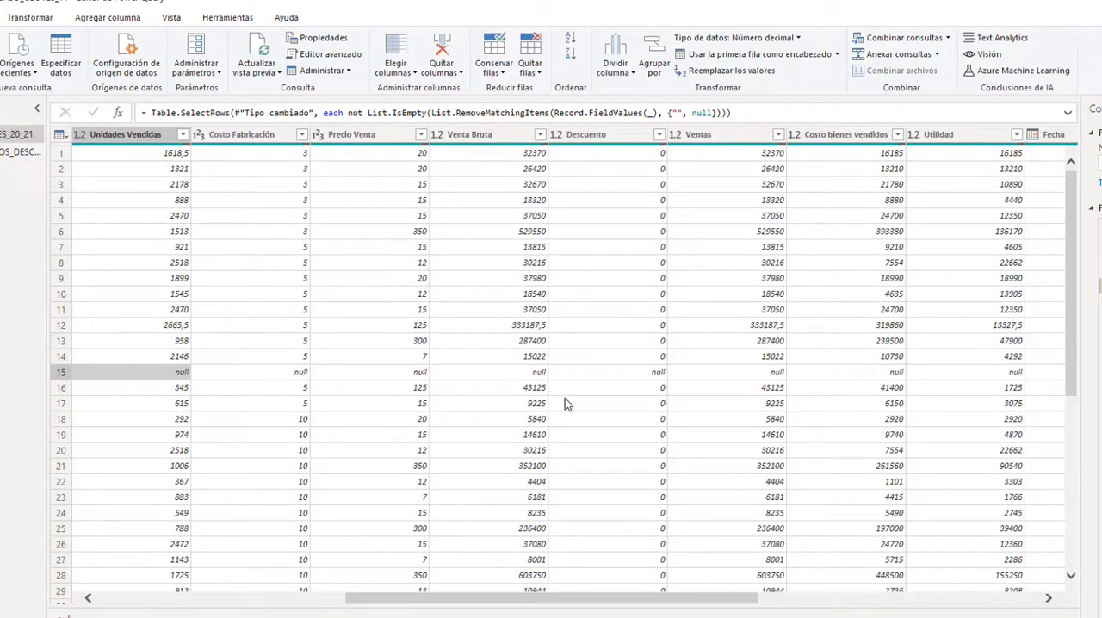
key("Right")
key("Right")
key("Right")
key("Right")
key("Right")
key("Right")
key("Right")
key("Right")
key("Right")
key("Right")
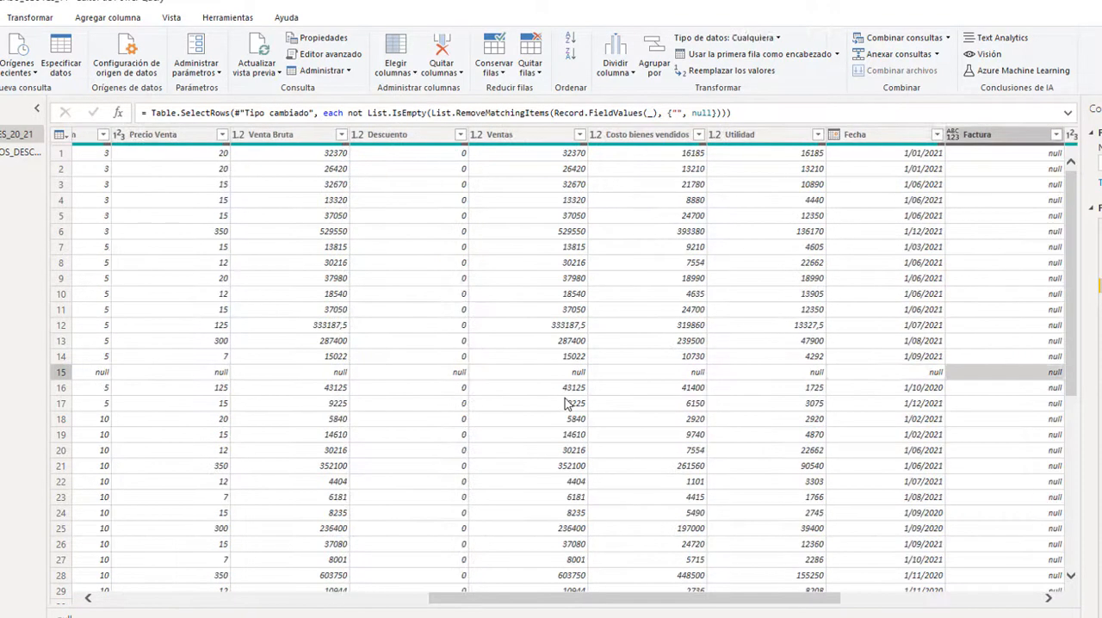
key("Right")
key("Right")
key("Right")
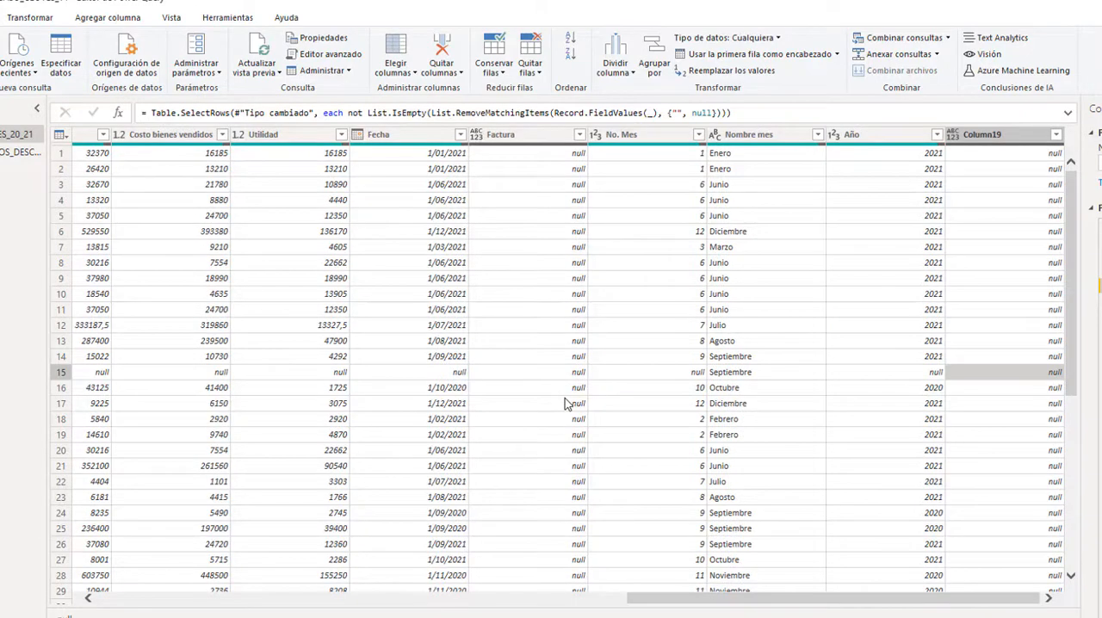
key("Left")
key("Left")
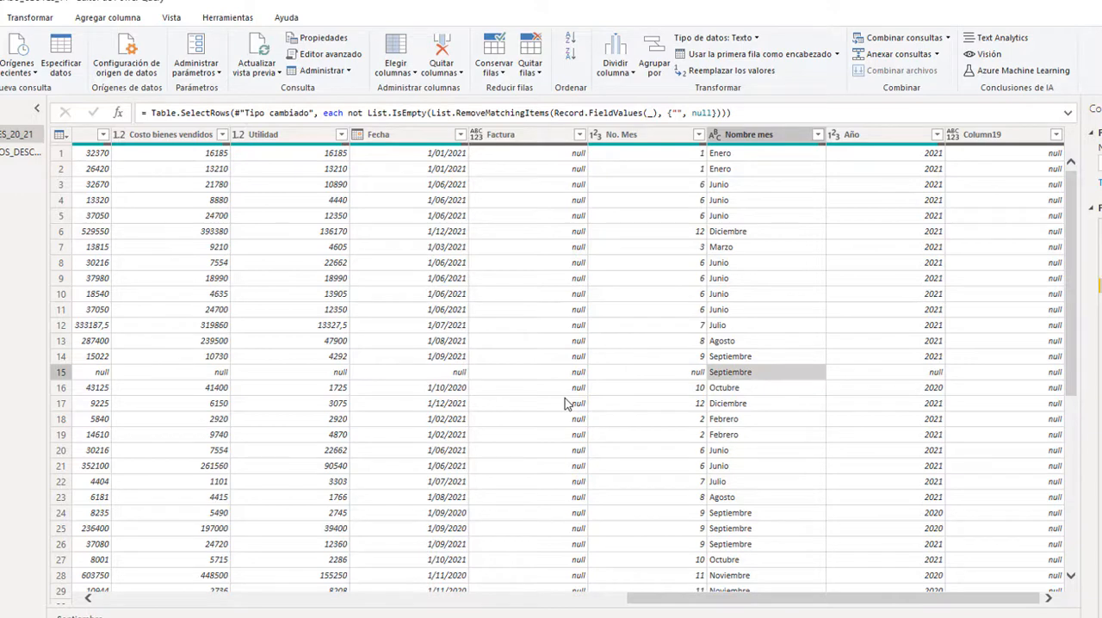
key("Left")
key("Left")
key("Left")
key("Left")
key("Left")
key("Left")
key("Left")
key("Left")
key("Left")
key("Left")
key("Left")
key("Left")
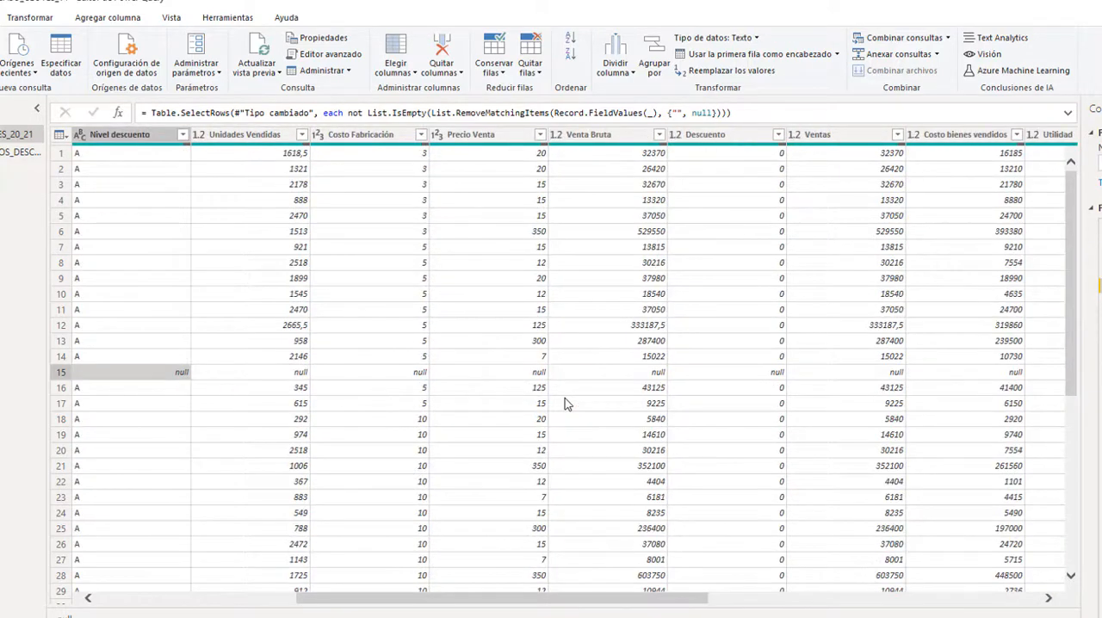
key("Left")
key("Left")
key("Left")
key("Left")
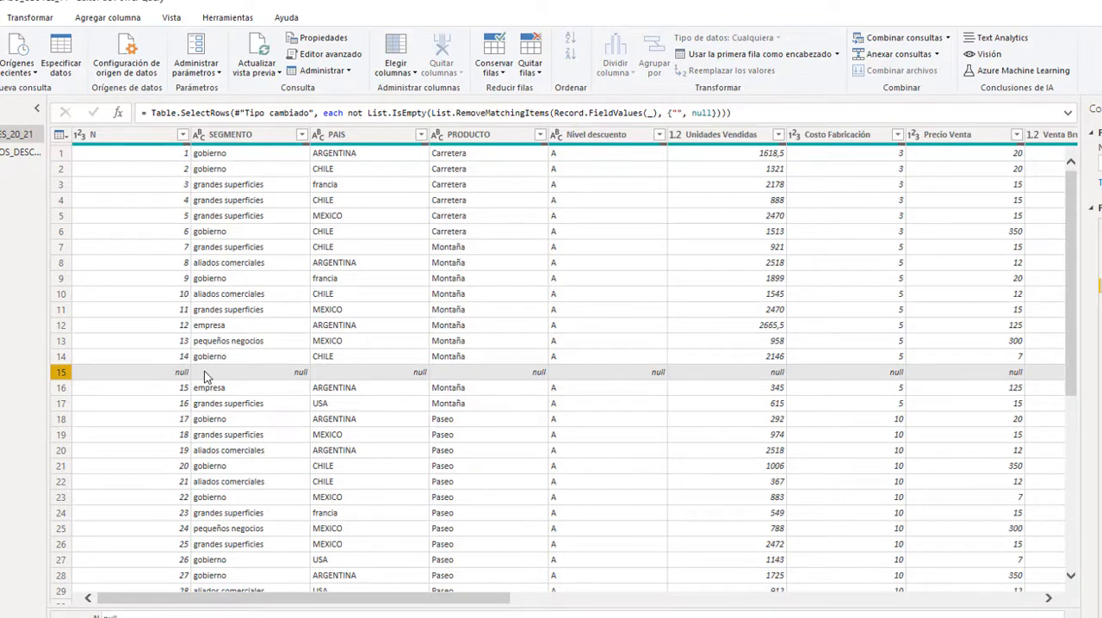
- Filter the SEGMENTO column to exclude the null (nulo) values
left_click(84, 358)
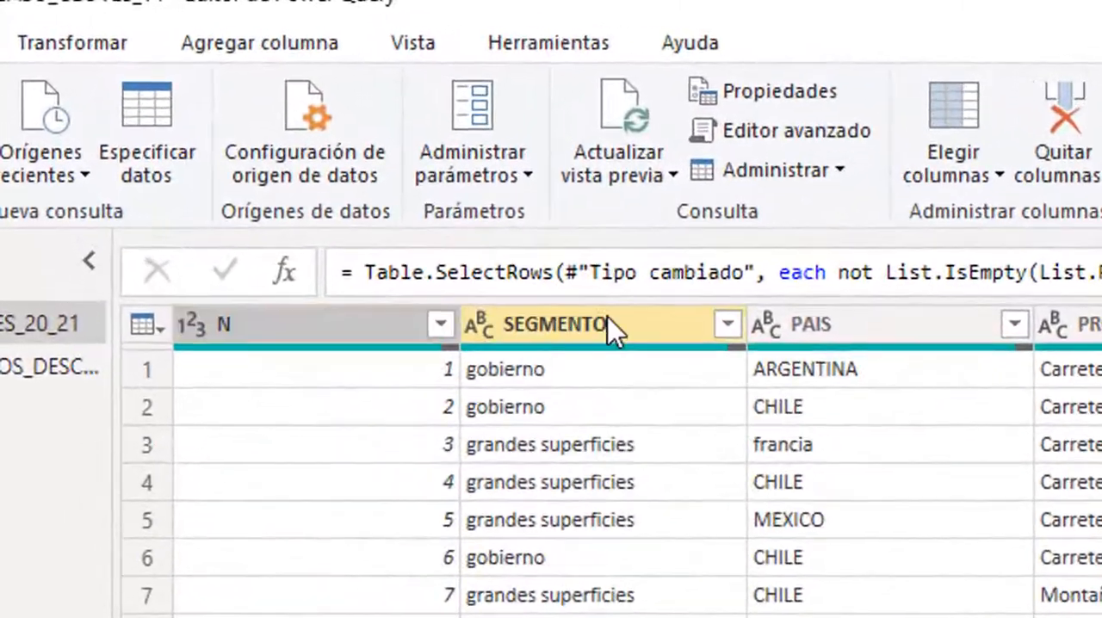
left_click(608, 325)
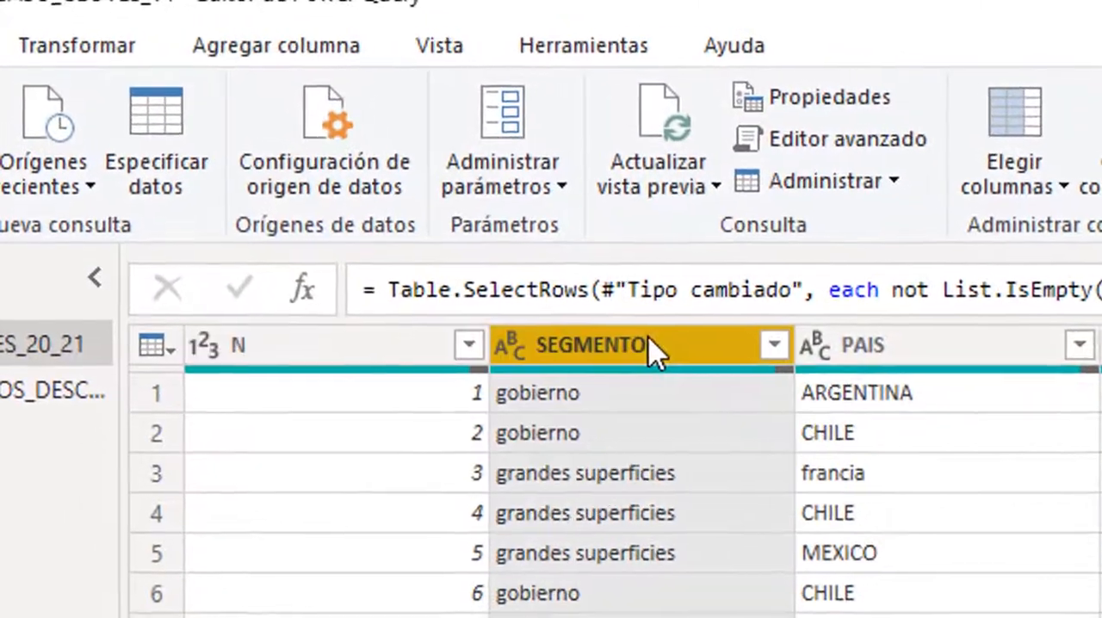
left_click(901, 324)
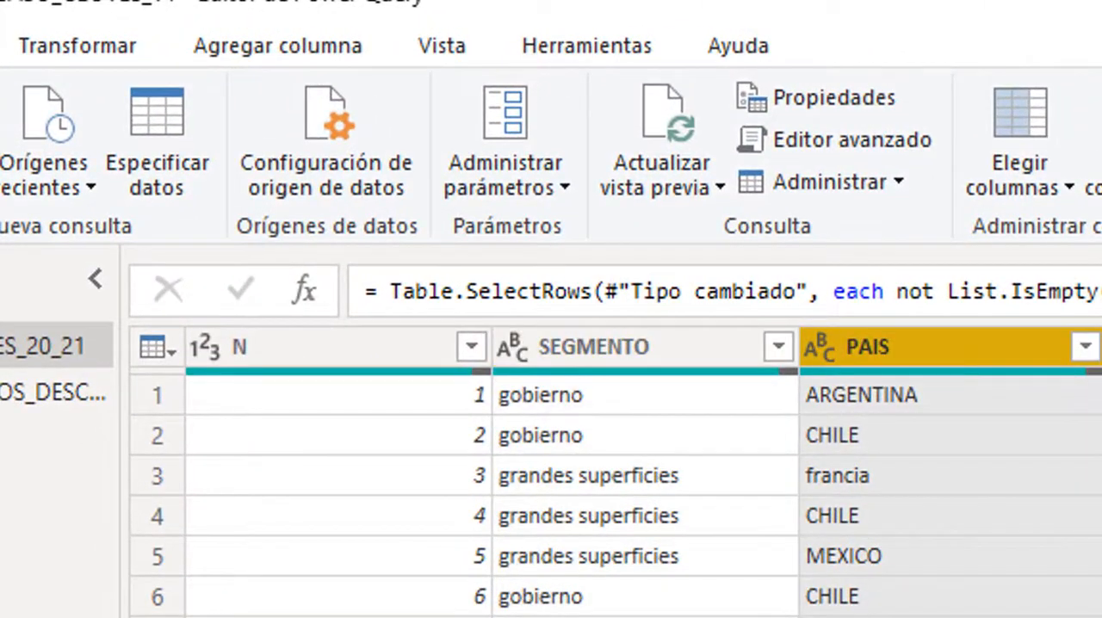
left_click(1101, 347)
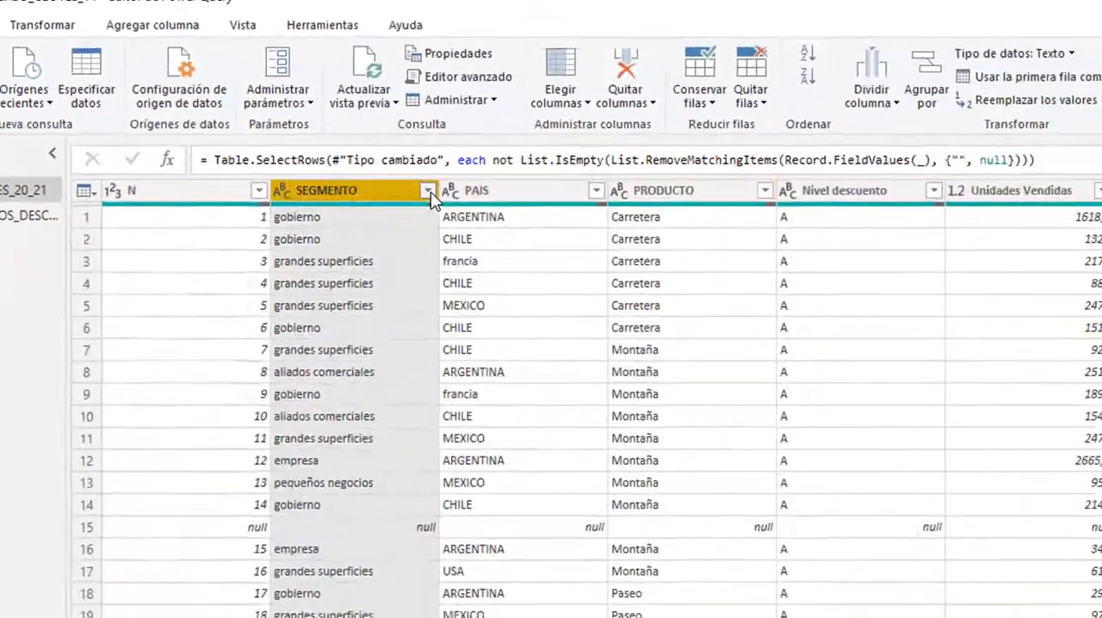
left_click(779, 347)
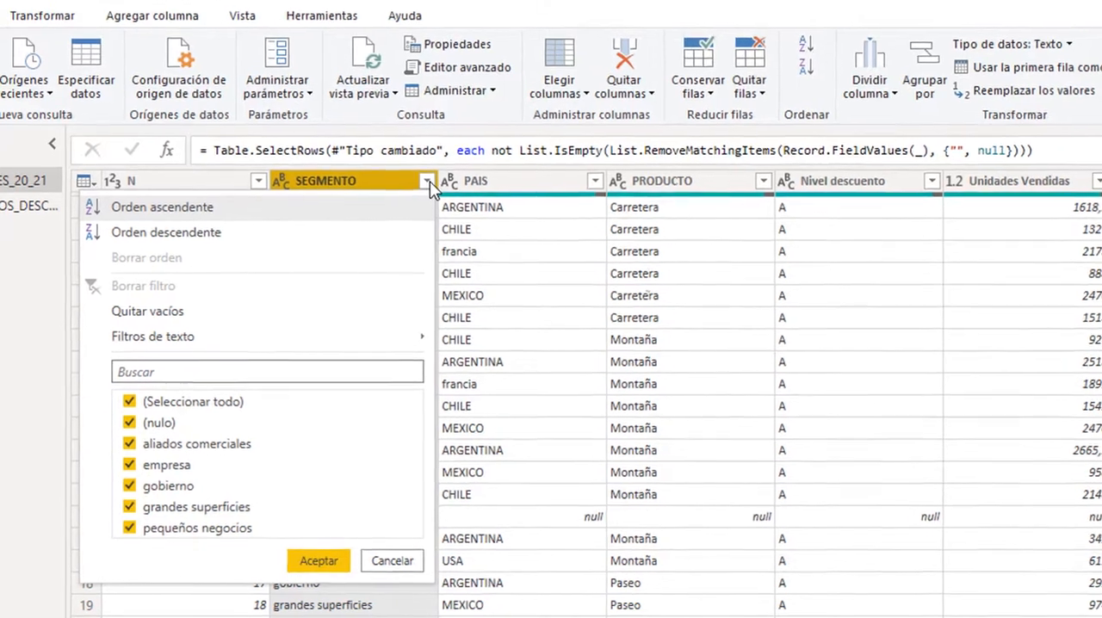
left_click(129, 422)
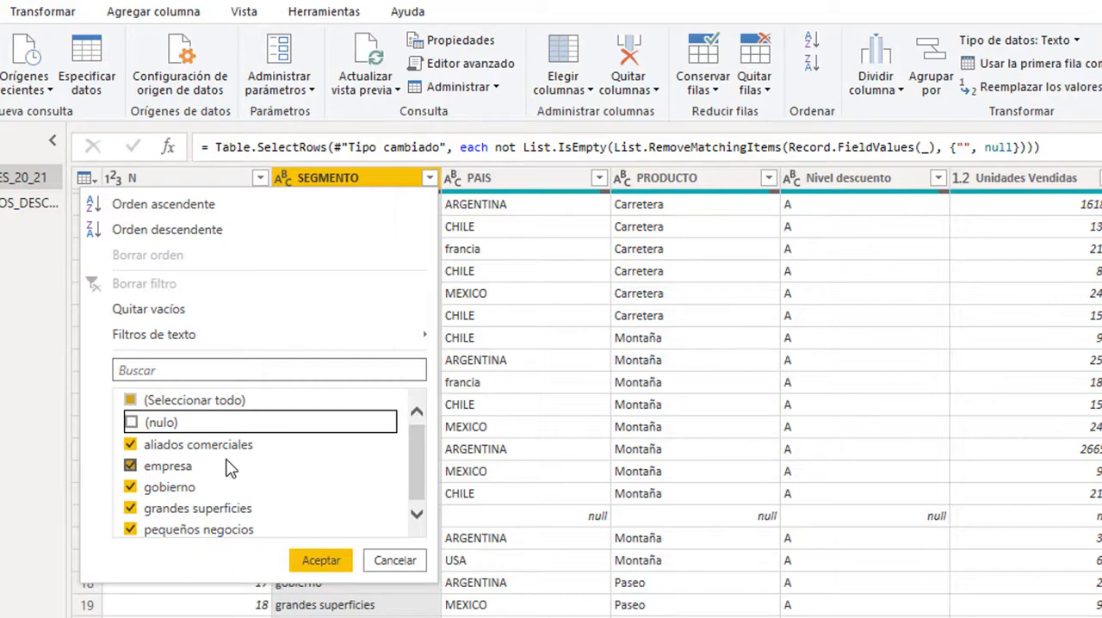
left_click(322, 560)
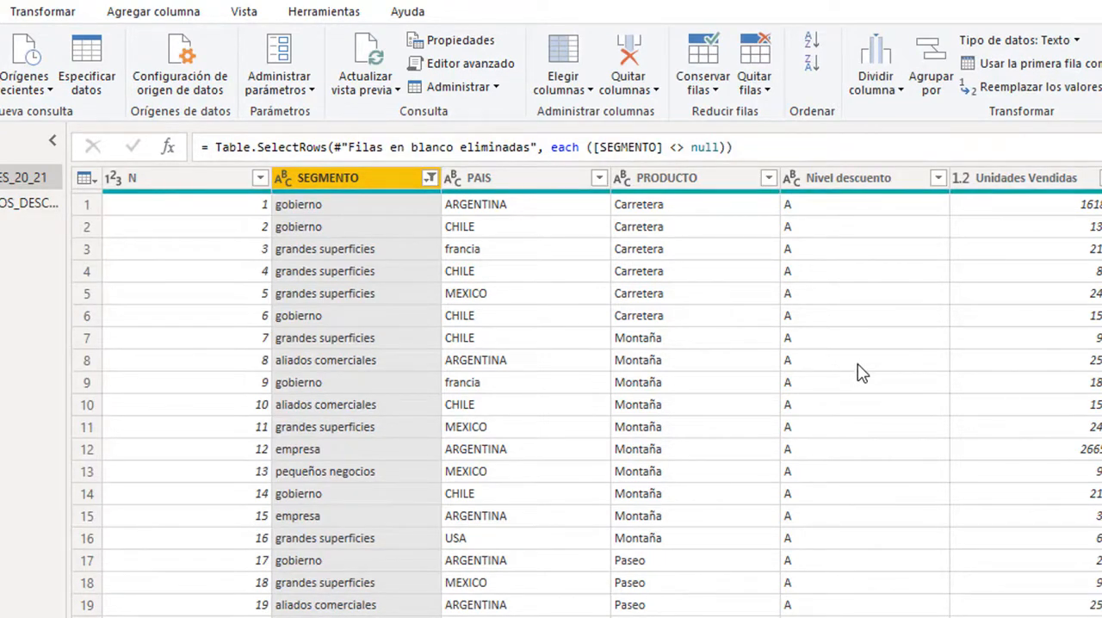
- Review the filtered rows and go from a SEGMENTO cell to the last column, Column19, in the same row
scroll(930, 365, "down", 12)
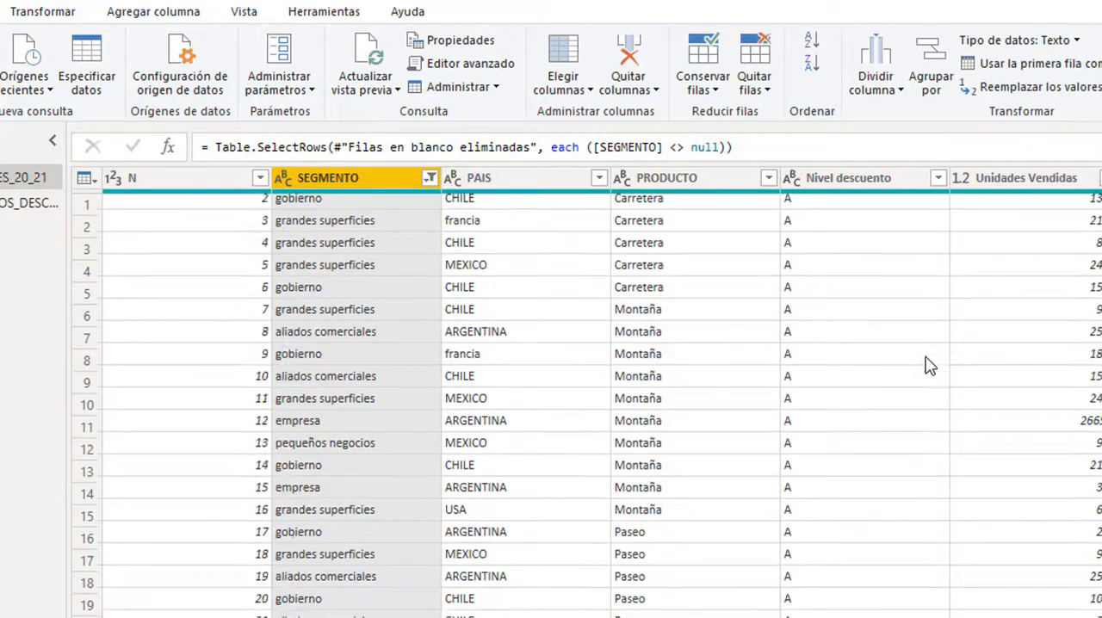
scroll(929, 366, "down", 4)
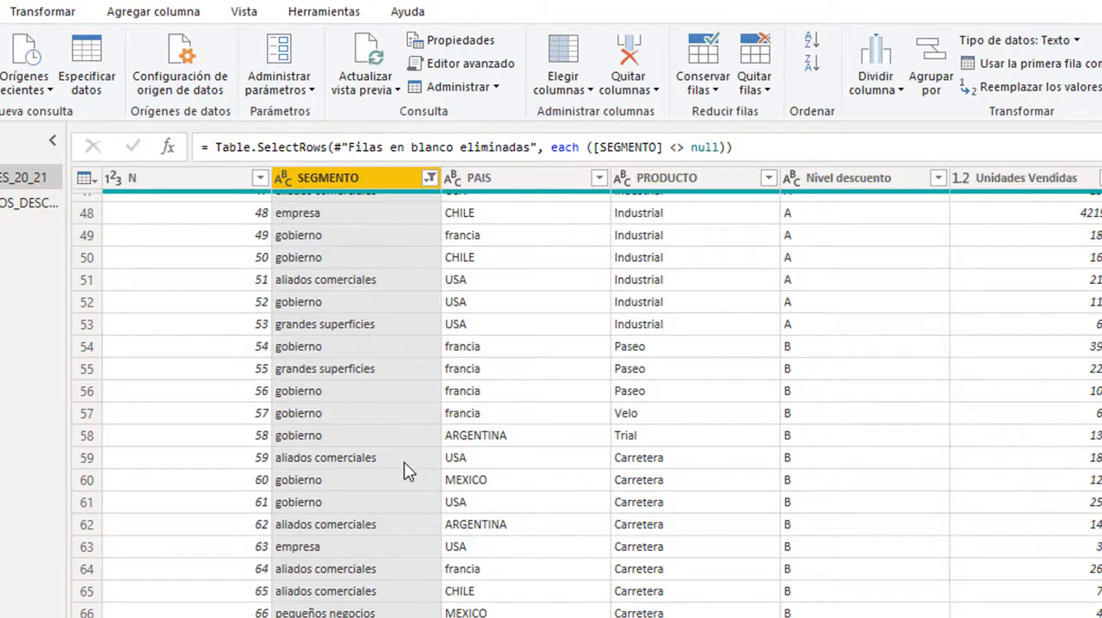
left_click(364, 331)
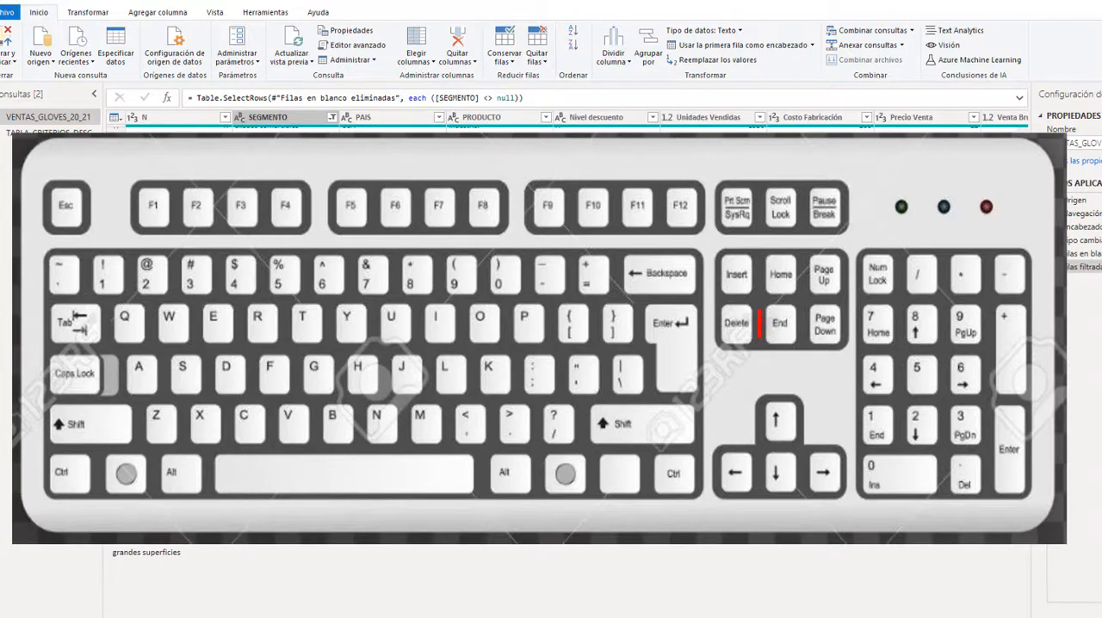
key("End")
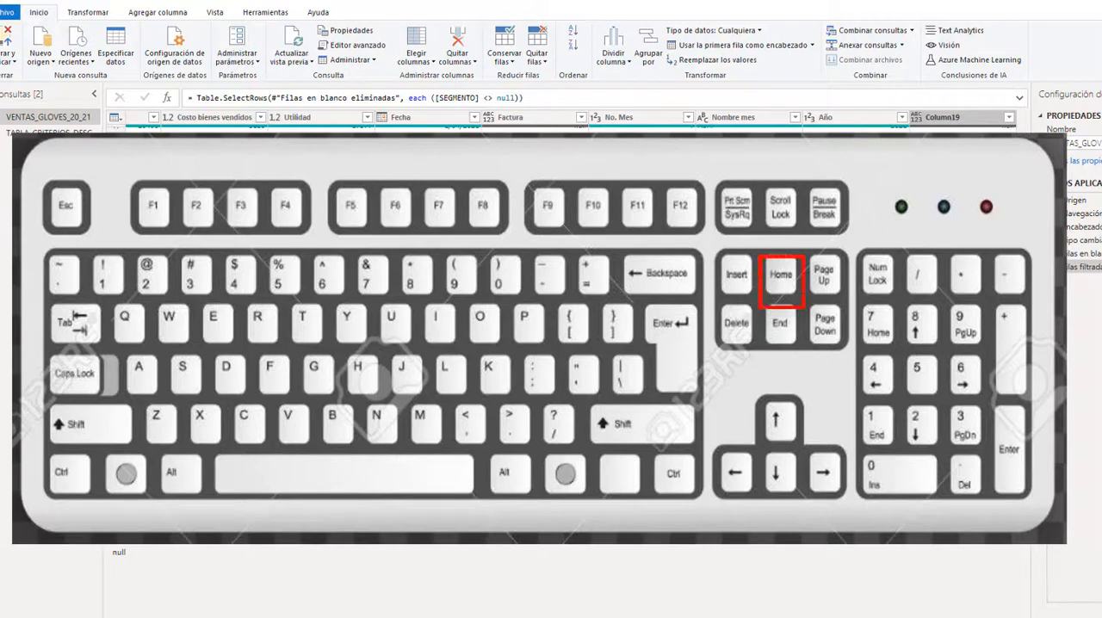
- Navigate the filtered table from Column19 back to column N, to the first and last visible rows, and across to Nivel descuento
key("Home")
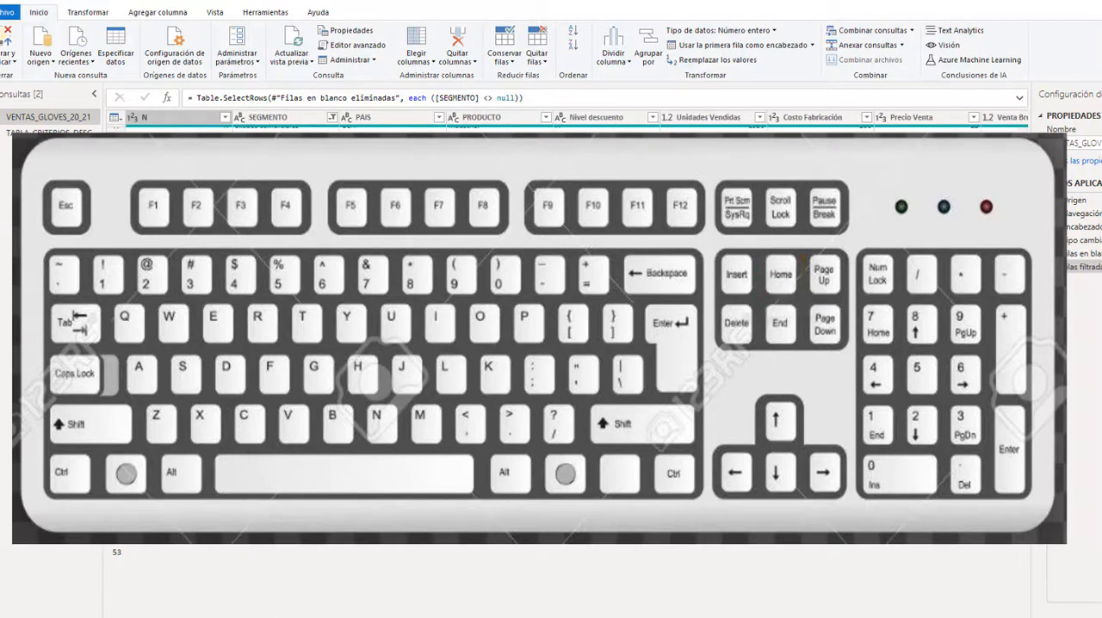
key("alt")
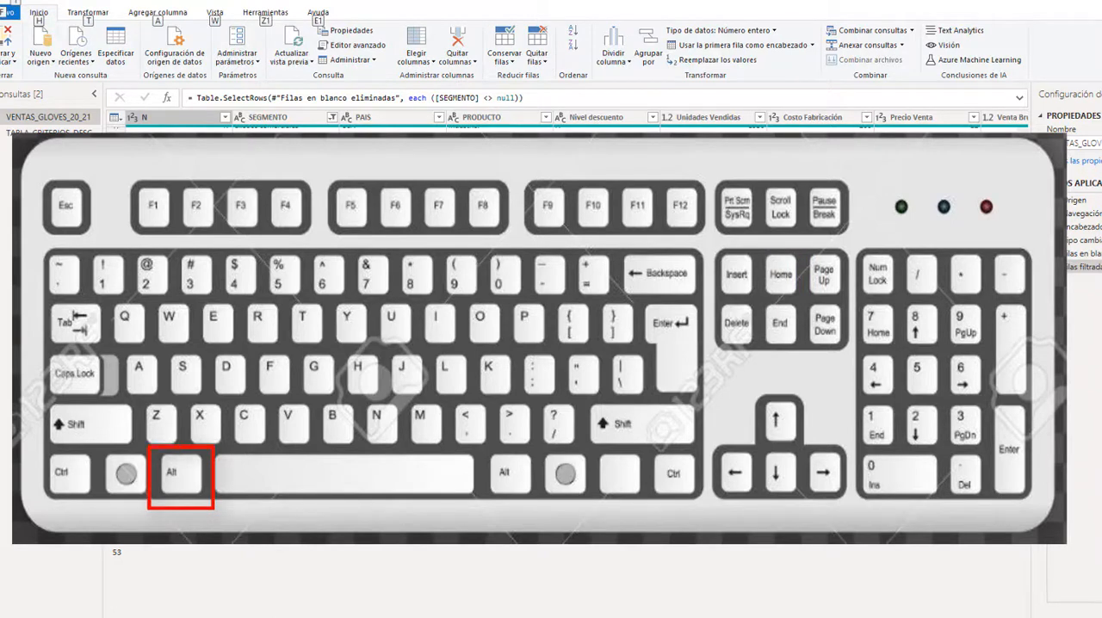
key("alt+Home")
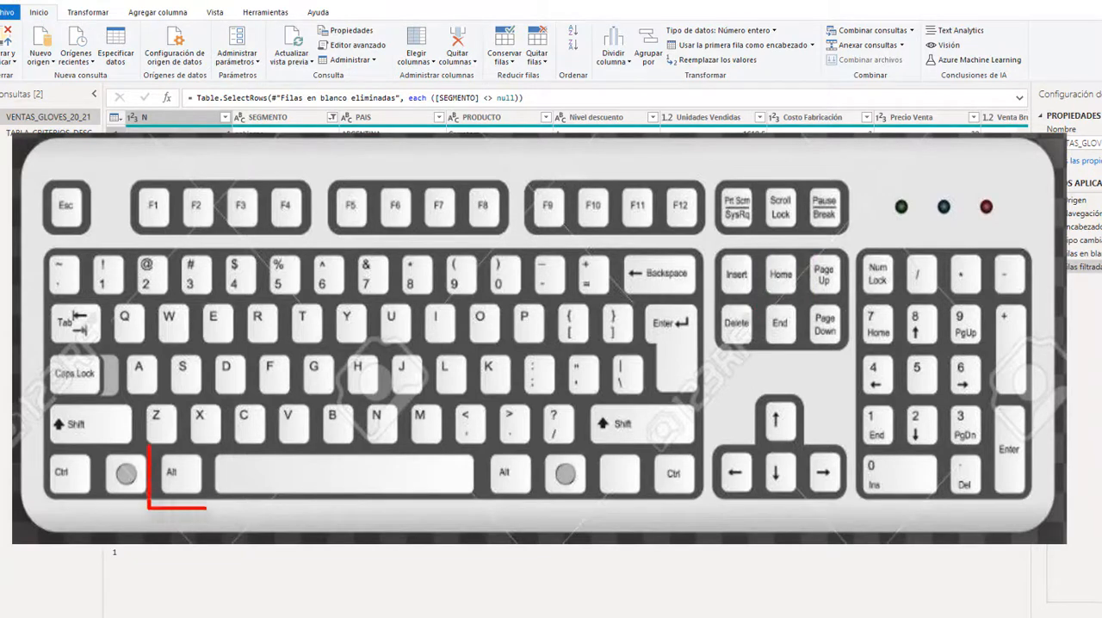
key("alt+End")
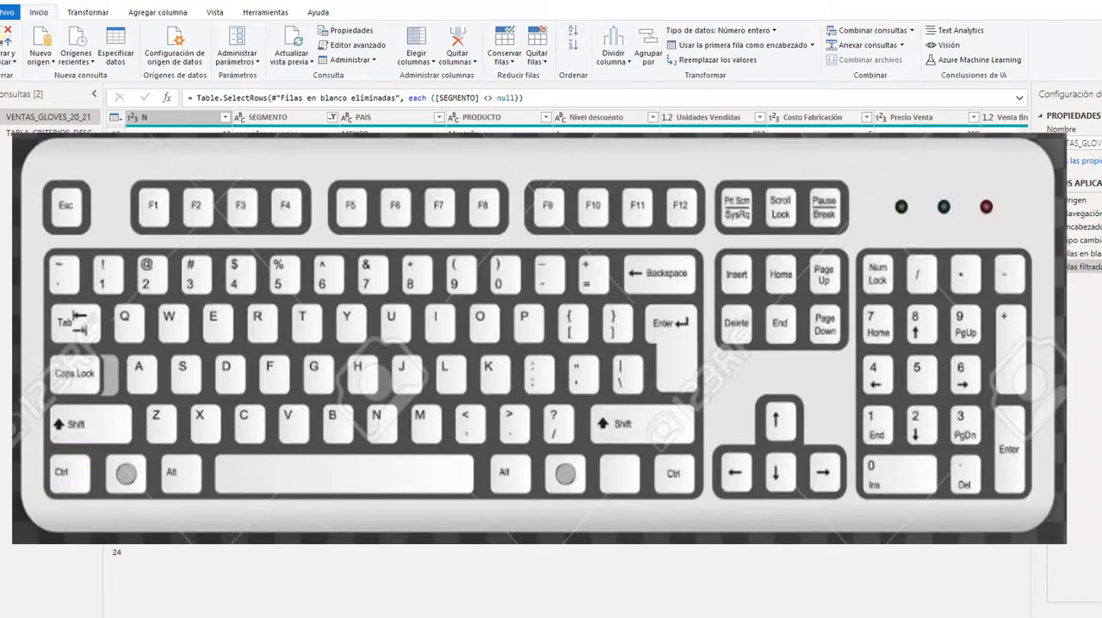
key("Right")
key("Right")
key("Right")
key("Right")
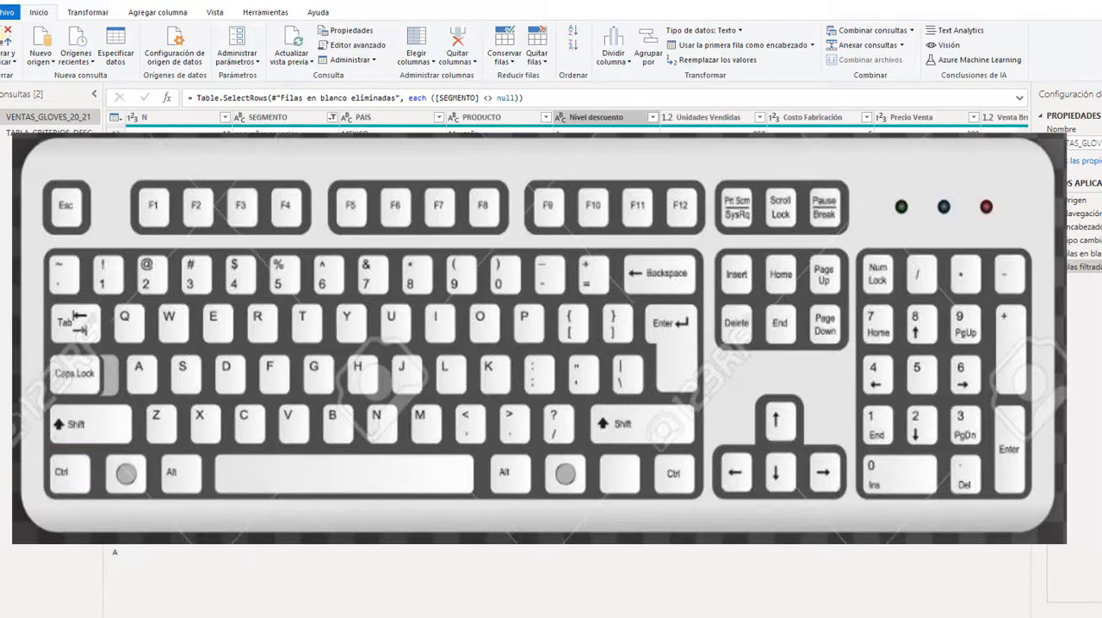
key("Up")
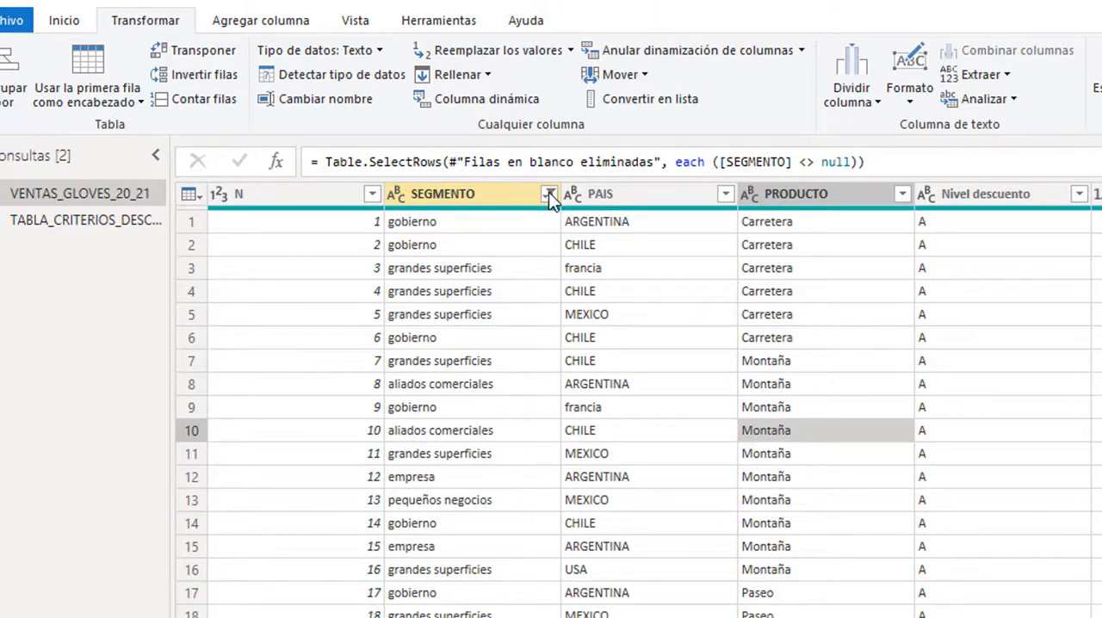
- Check the SEGMENTO column's filter values without changing them, and convert the column's text to uppercase (MAYÚSCULAS)
left_click(549, 193)
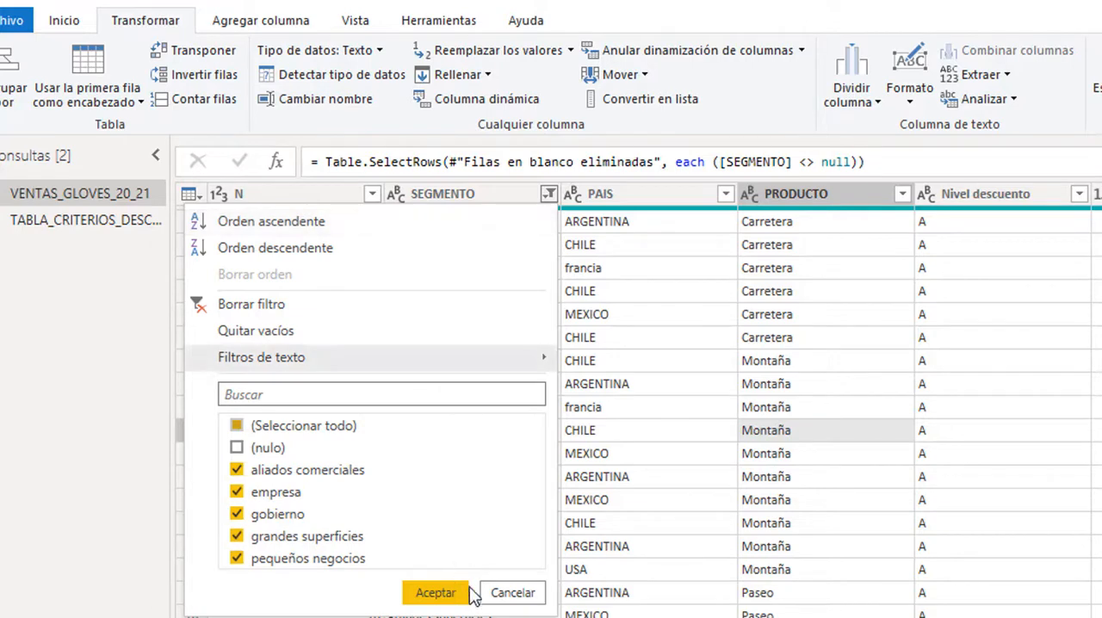
left_click(511, 593)
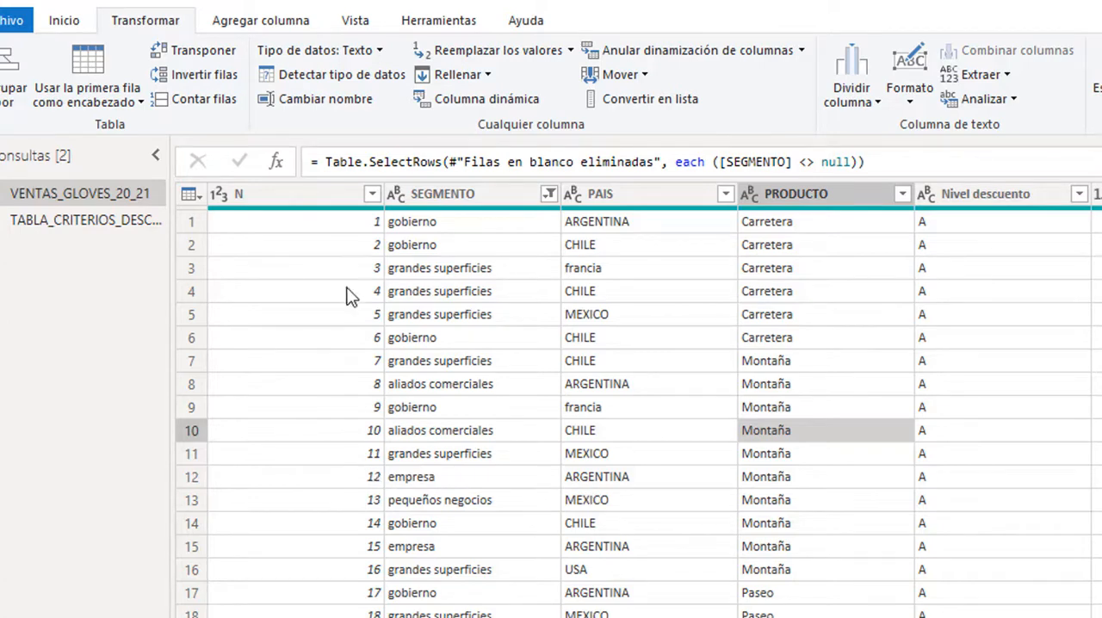
left_click(467, 195)
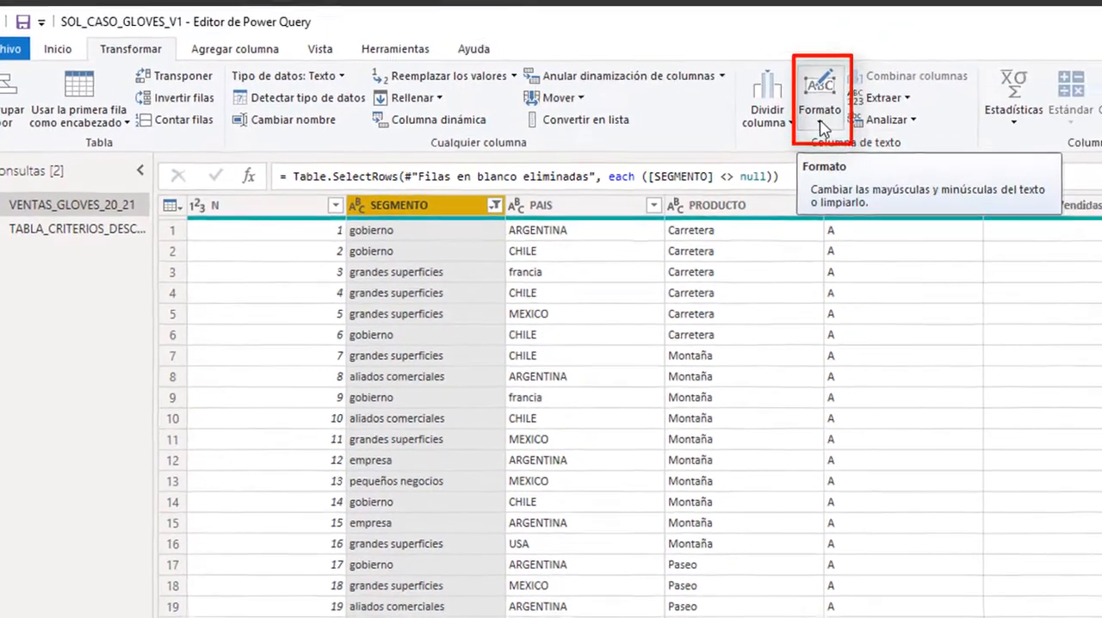
left_click(909, 101)
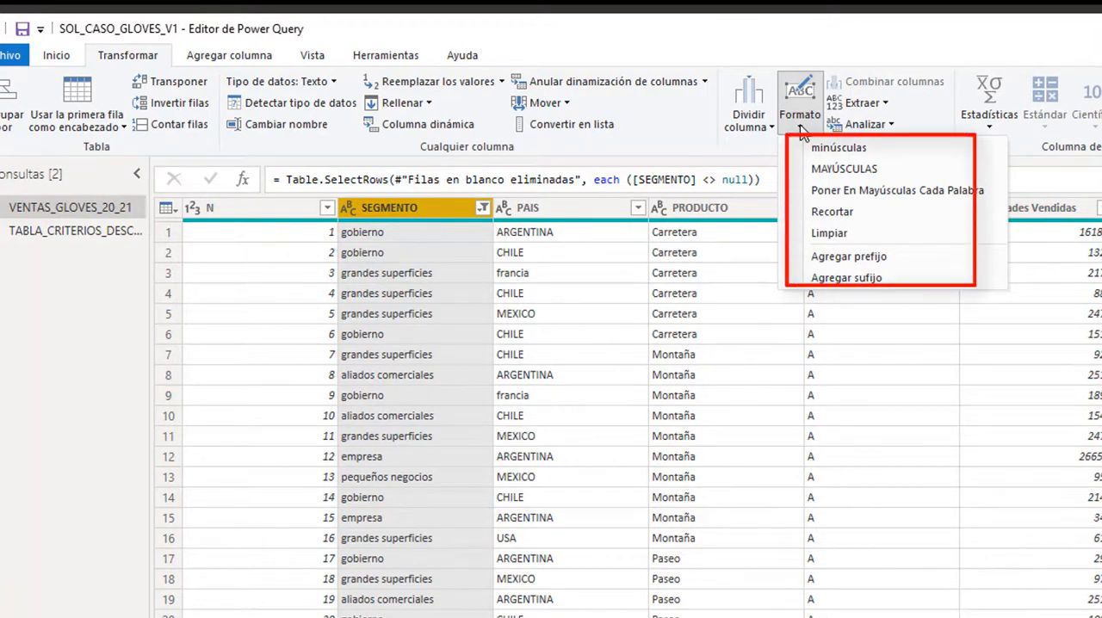
left_click(841, 168)
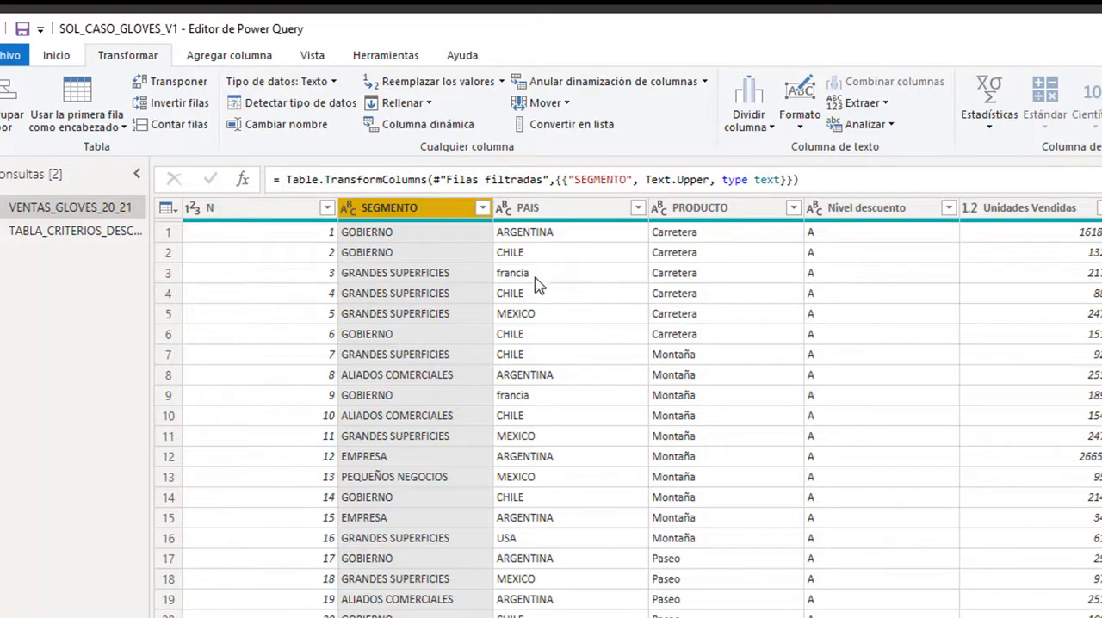
- Check the PAIS column's filter values without changing them, and convert the column's text to uppercase (MAYÚSCULAS)
left_click(638, 208)
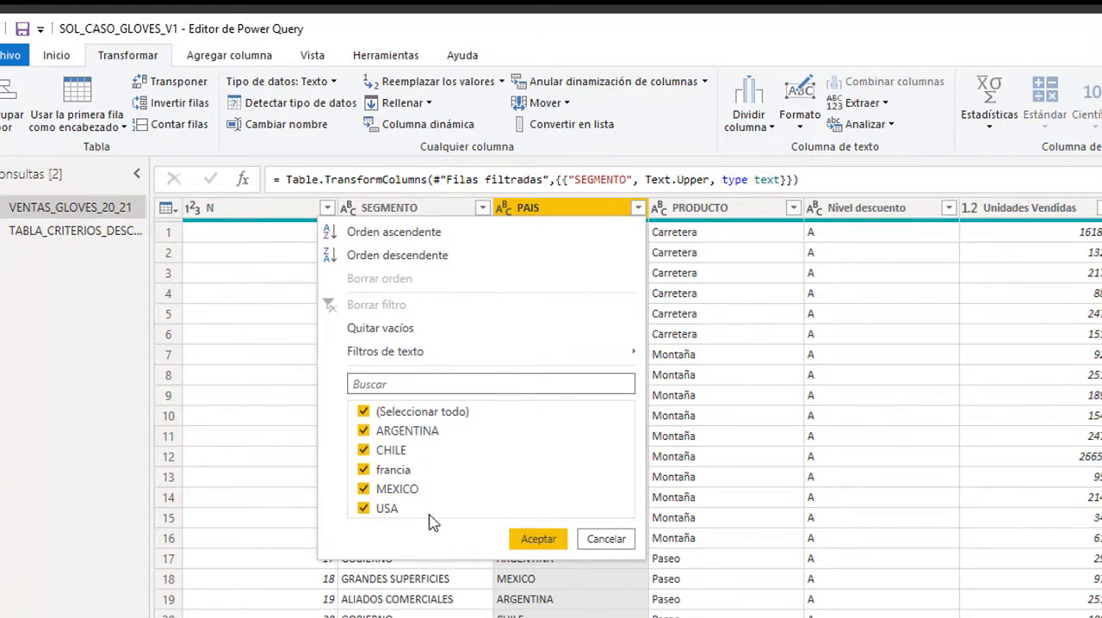
left_click(606, 542)
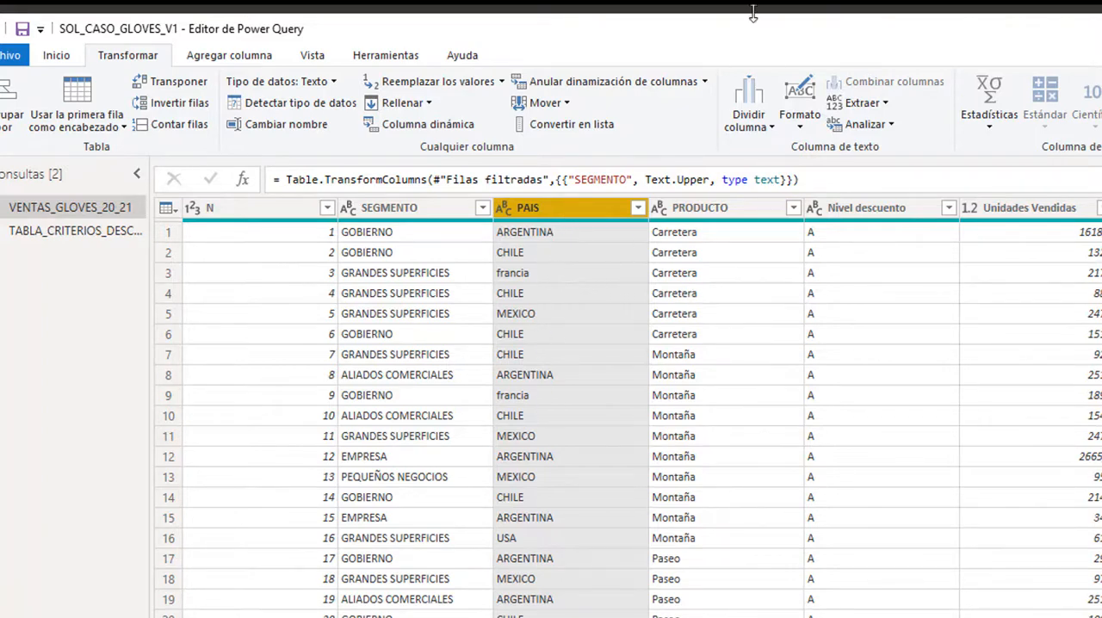
left_click(800, 121)
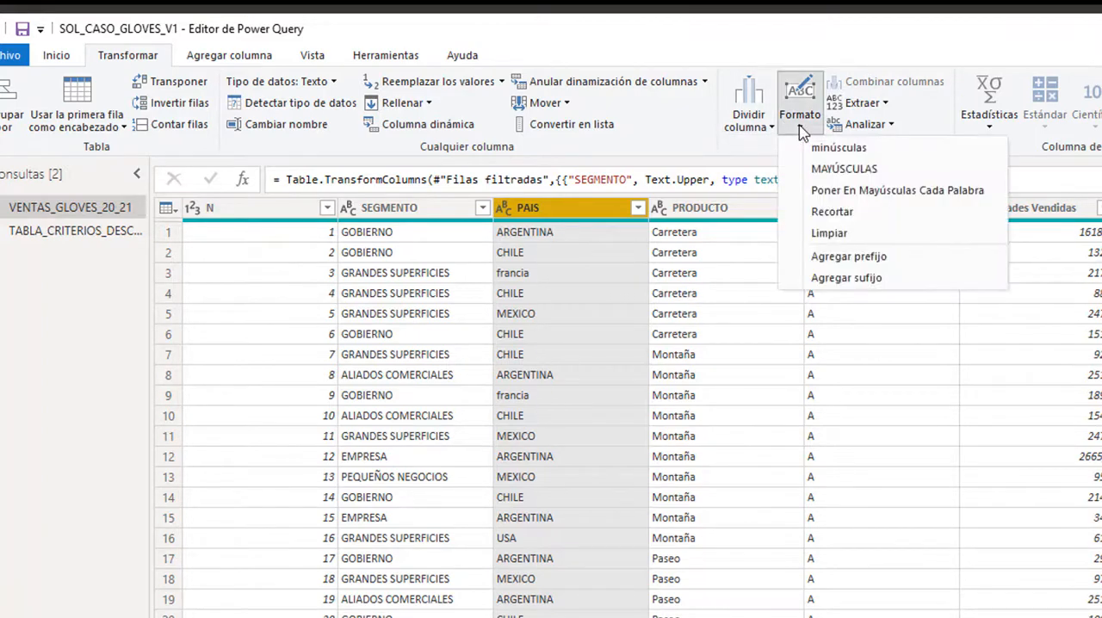
left_click(831, 169)
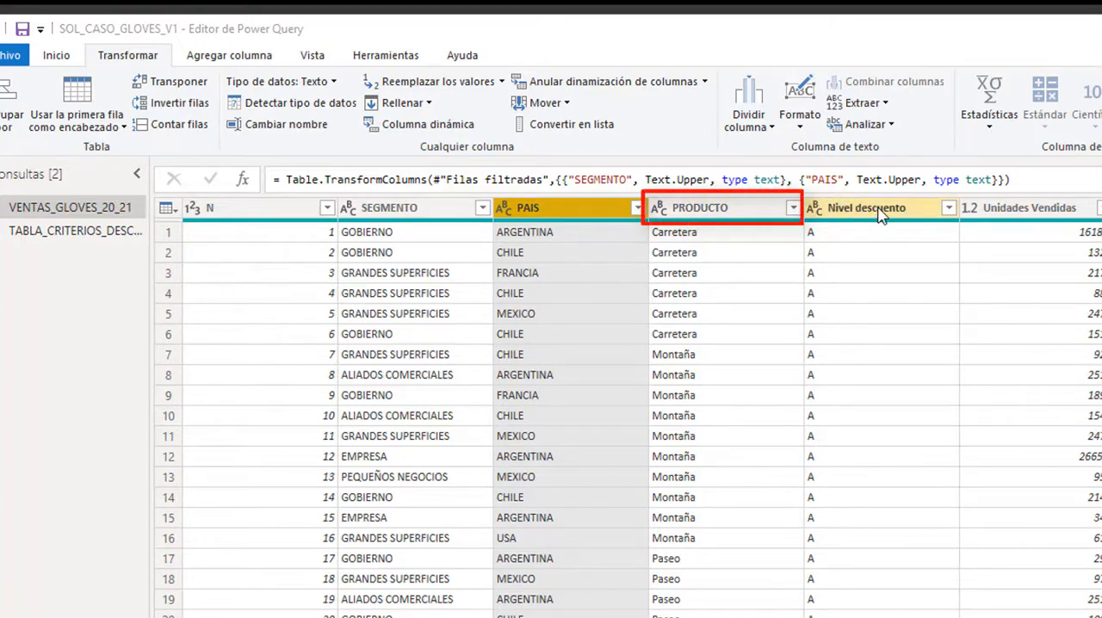
- Check the PRODUCTO column's filter values and change the Unidades Vendidas column's data type to Número entero
left_click(792, 210)
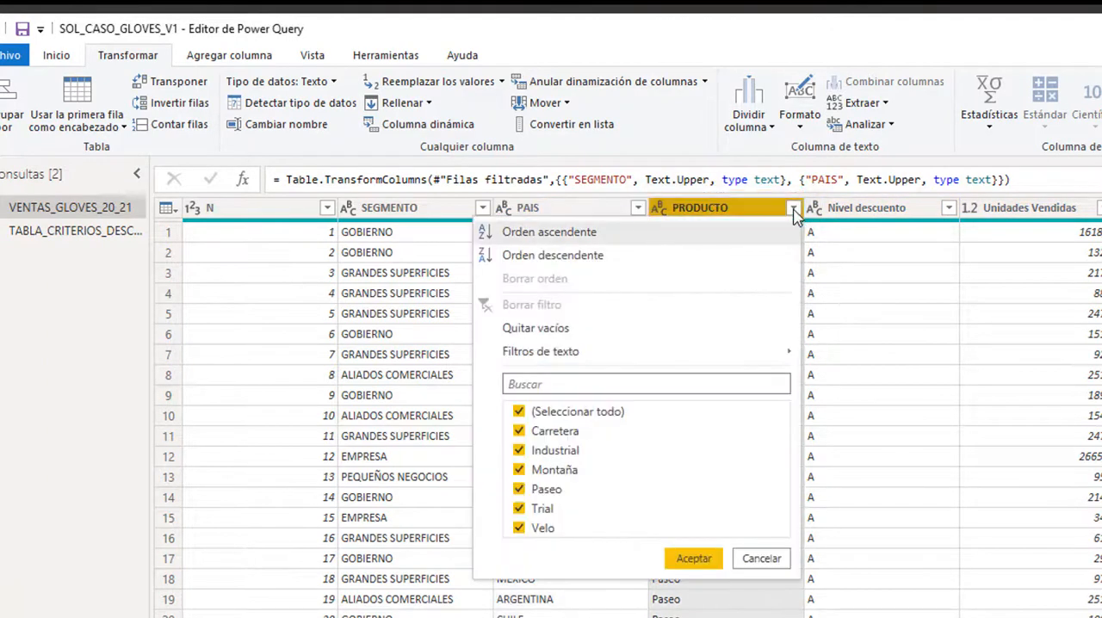
left_click(748, 560)
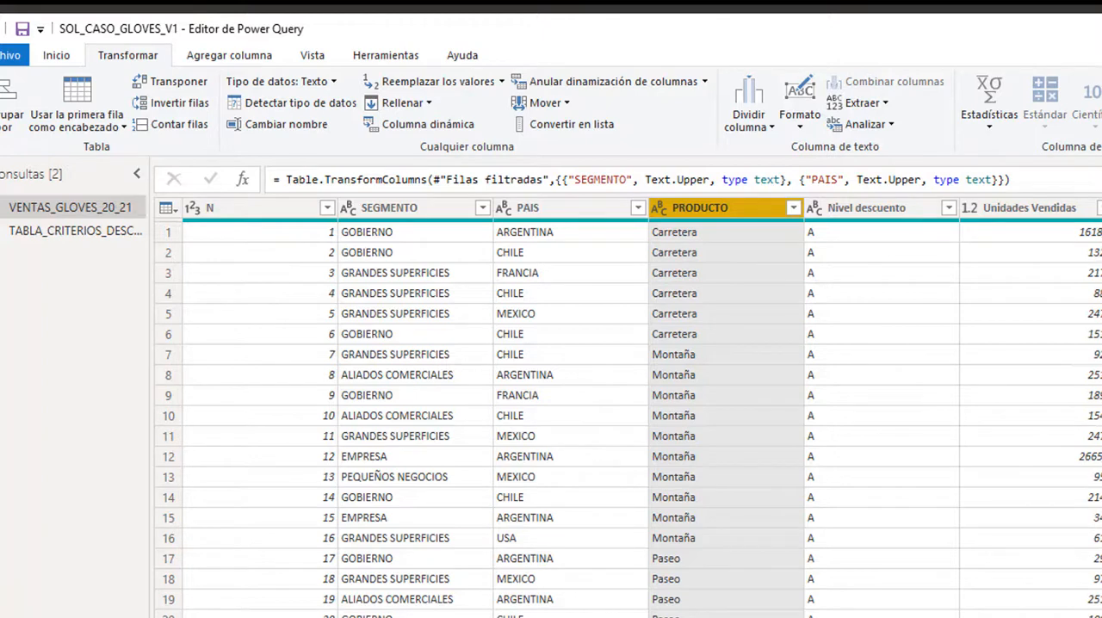
left_click(977, 208, "ctrl")
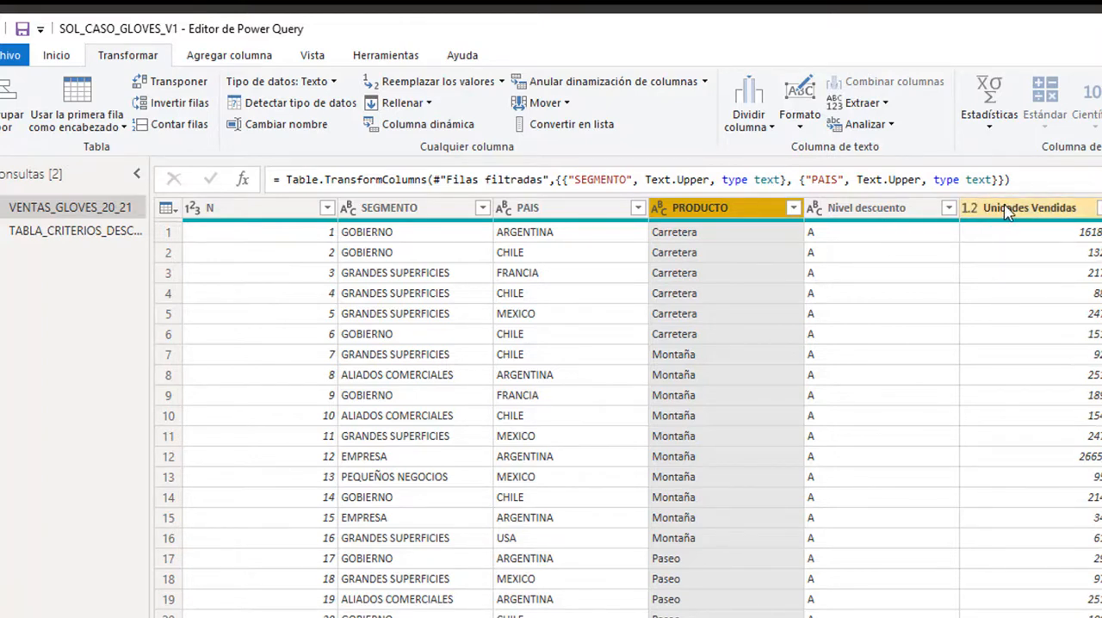
left_click(980, 212, "ctrl")
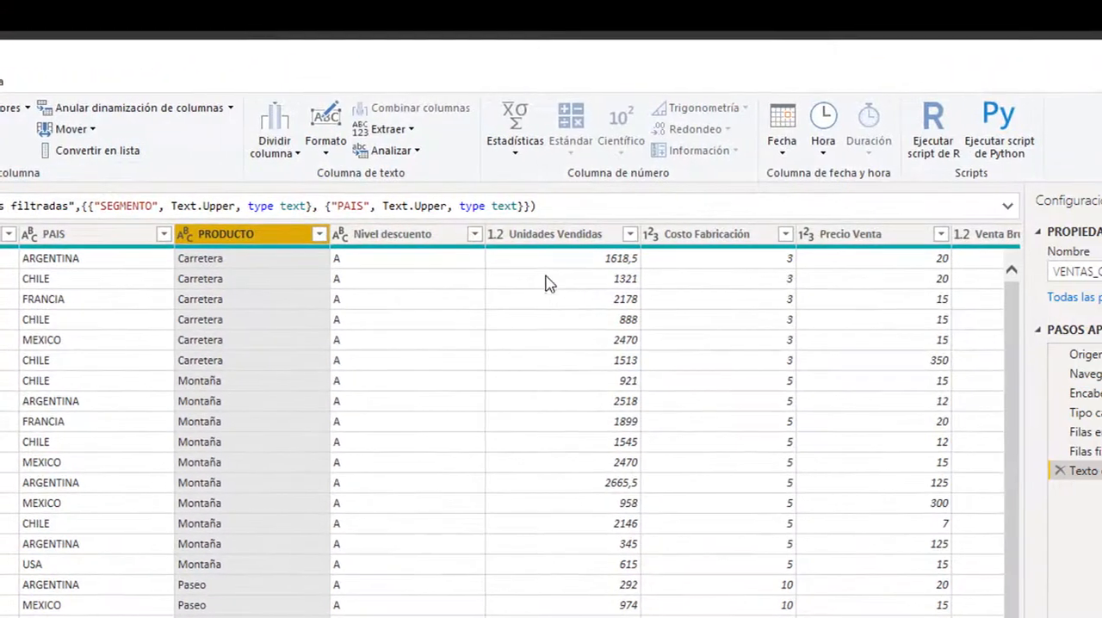
left_click(481, 325)
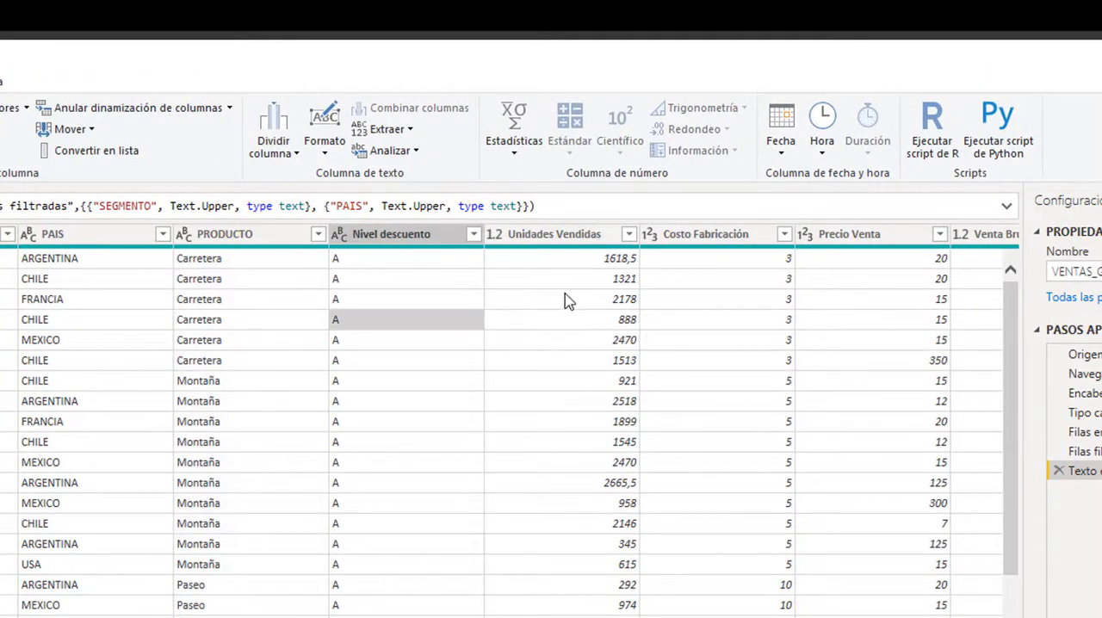
left_click(570, 260)
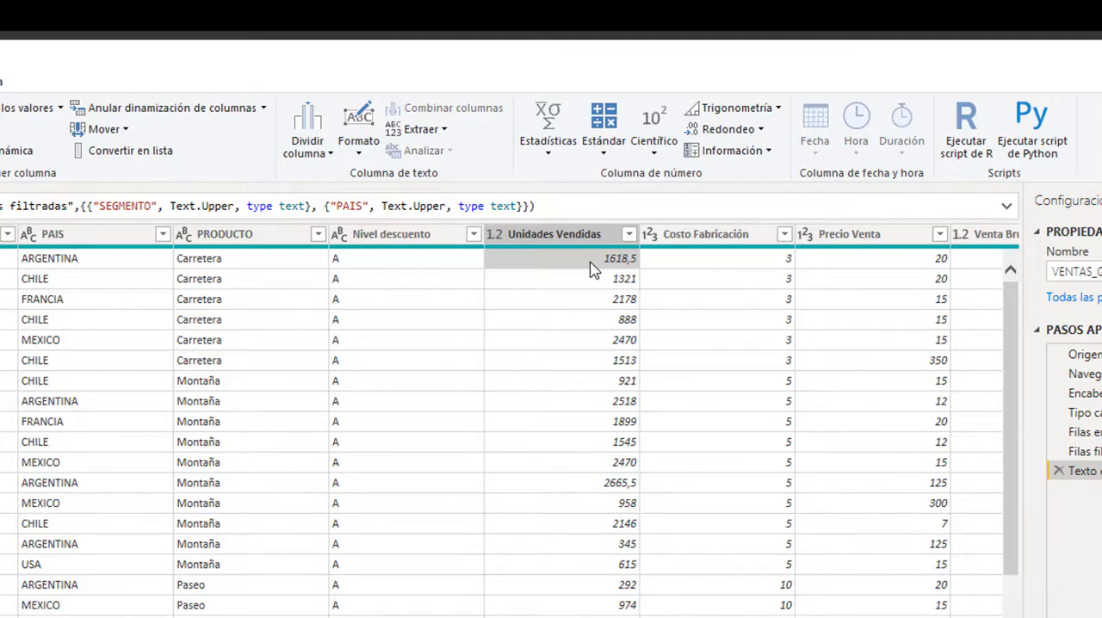
left_click(496, 238)
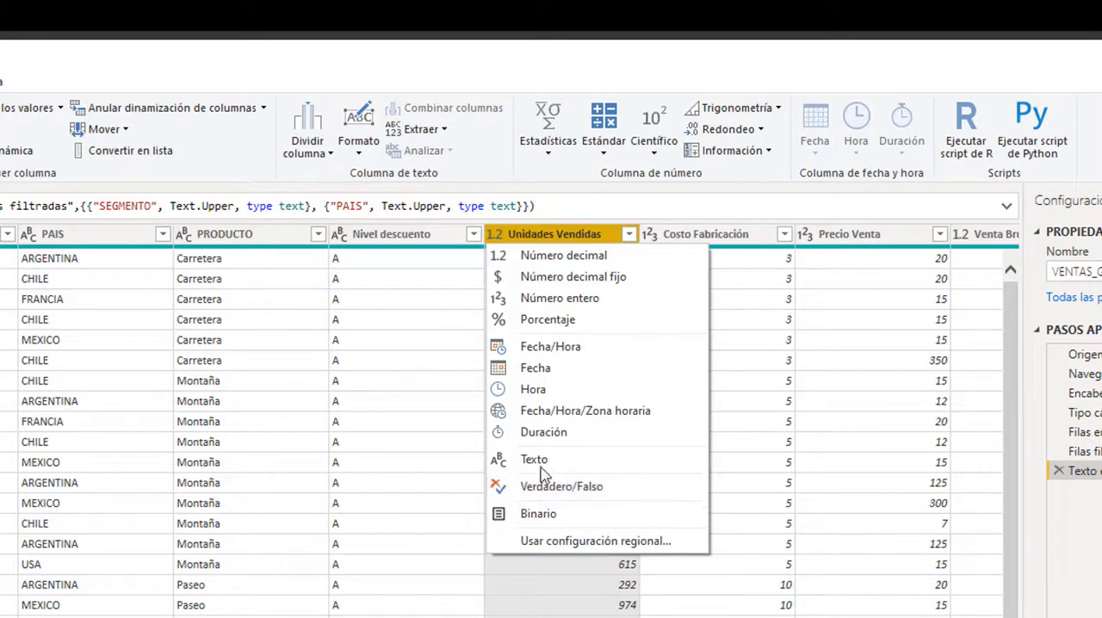
left_click(552, 299)
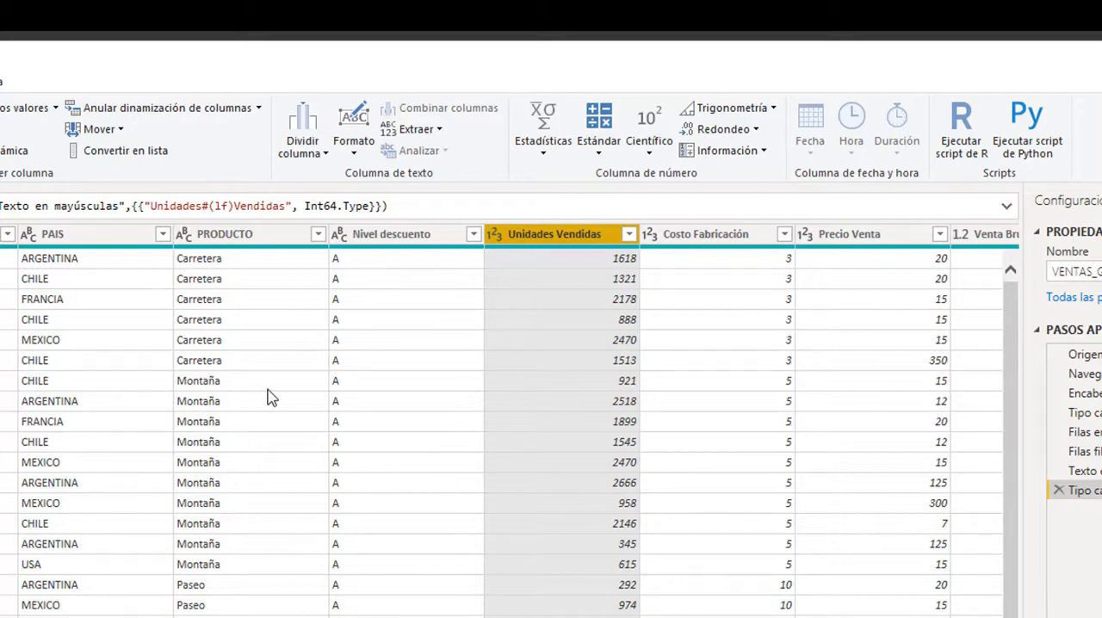
- Filter the PRODUCTO column to exclude Montaña
left_click(318, 234)
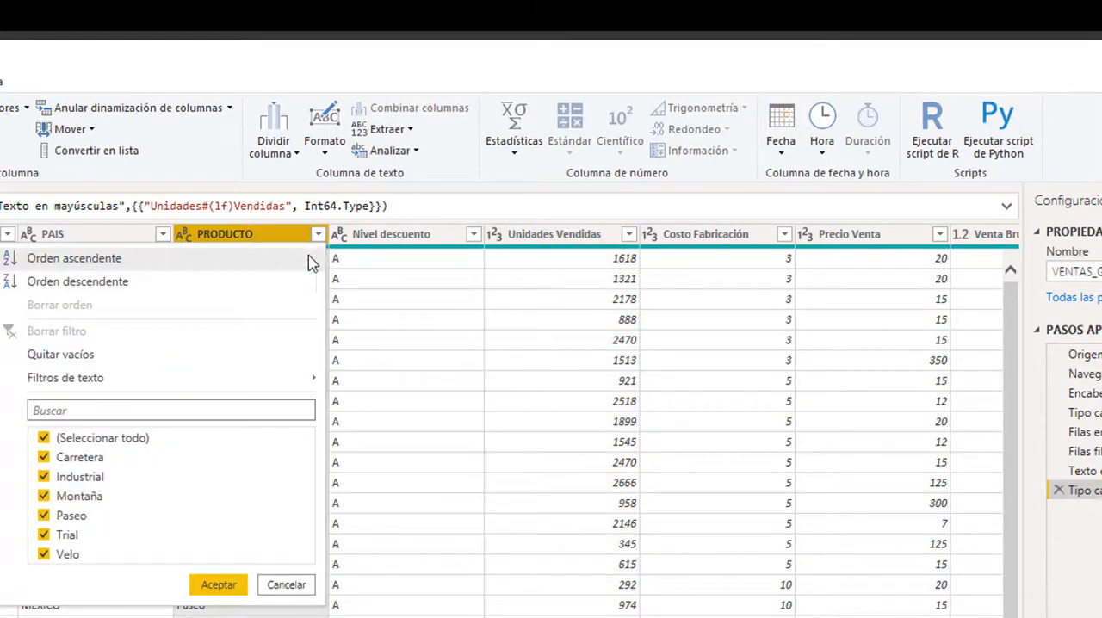
left_click(44, 497)
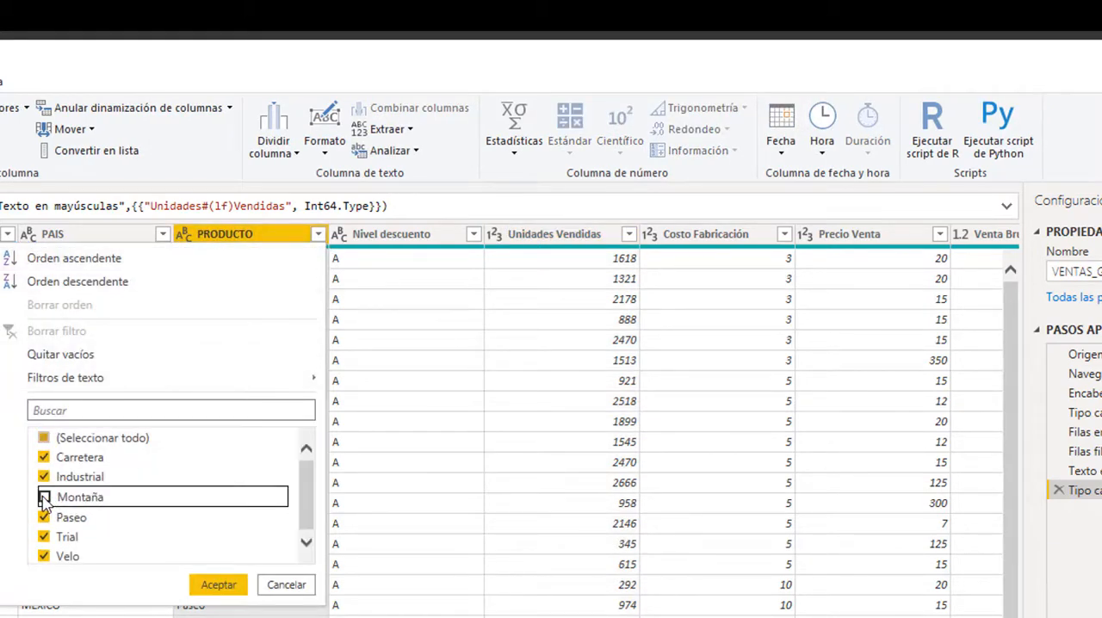
left_click(212, 589)
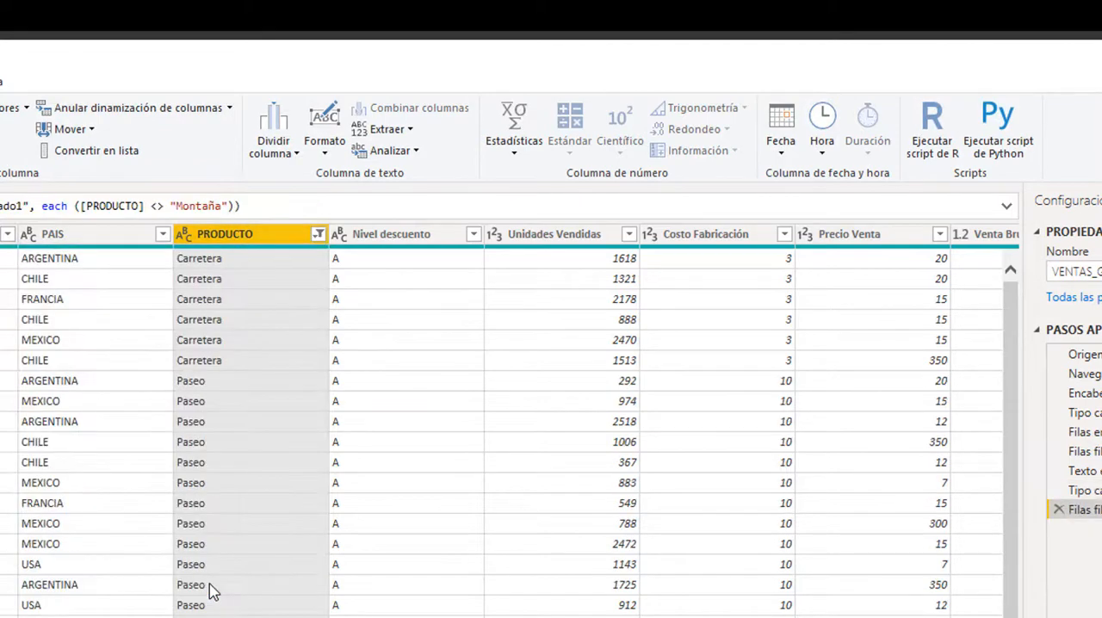
left_click(318, 234)
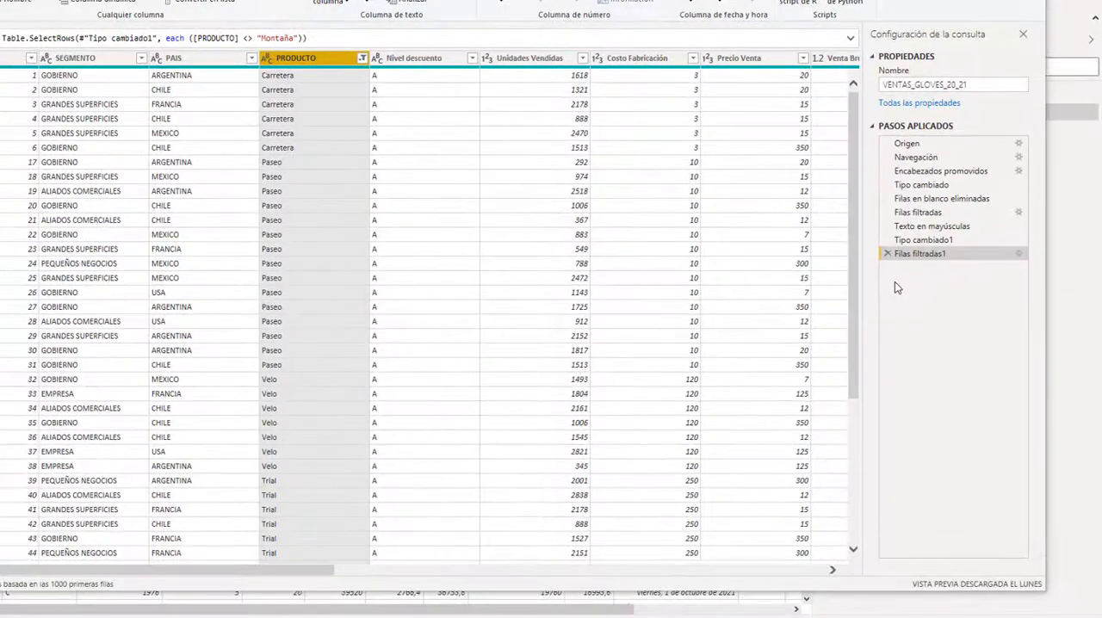
- Delete the applied steps Filas filtradas1 and Tipo cambiado1 from the query
left_click(887, 254)
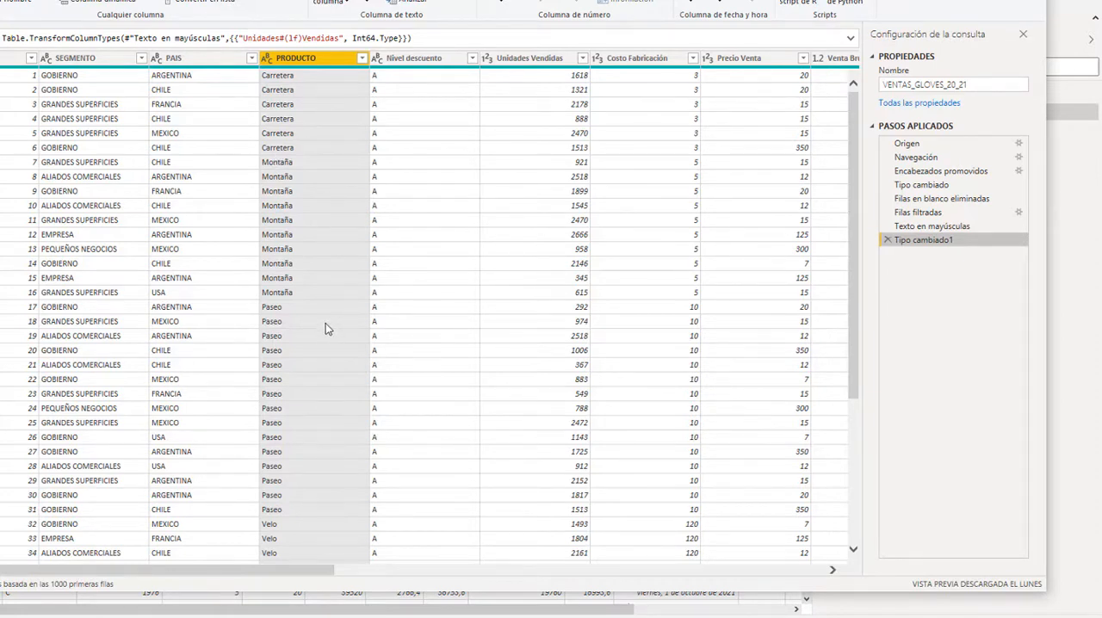
left_click(888, 241)
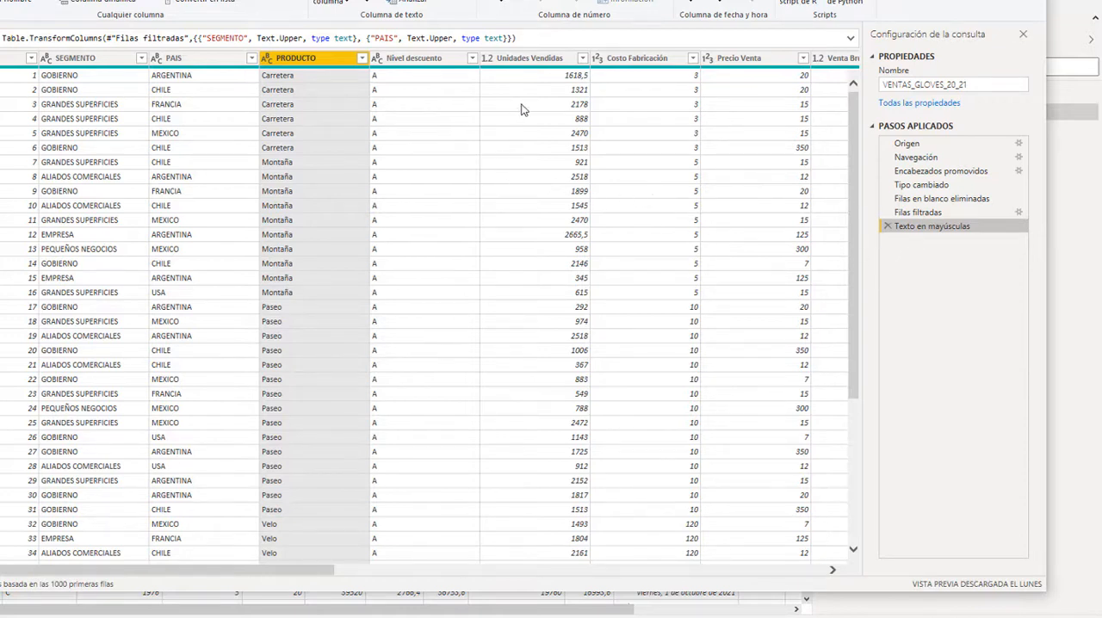
- Set the data type of the Unidades Vendidas column to Número entero again
left_click(492, 66)
left_click(491, 65)
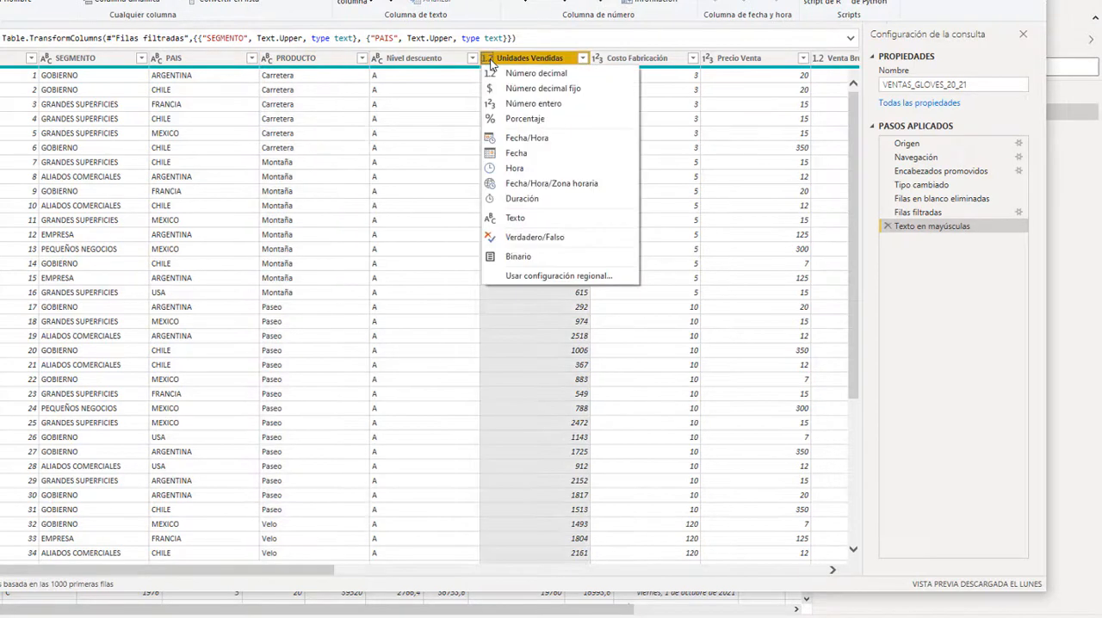
left_click(521, 104)
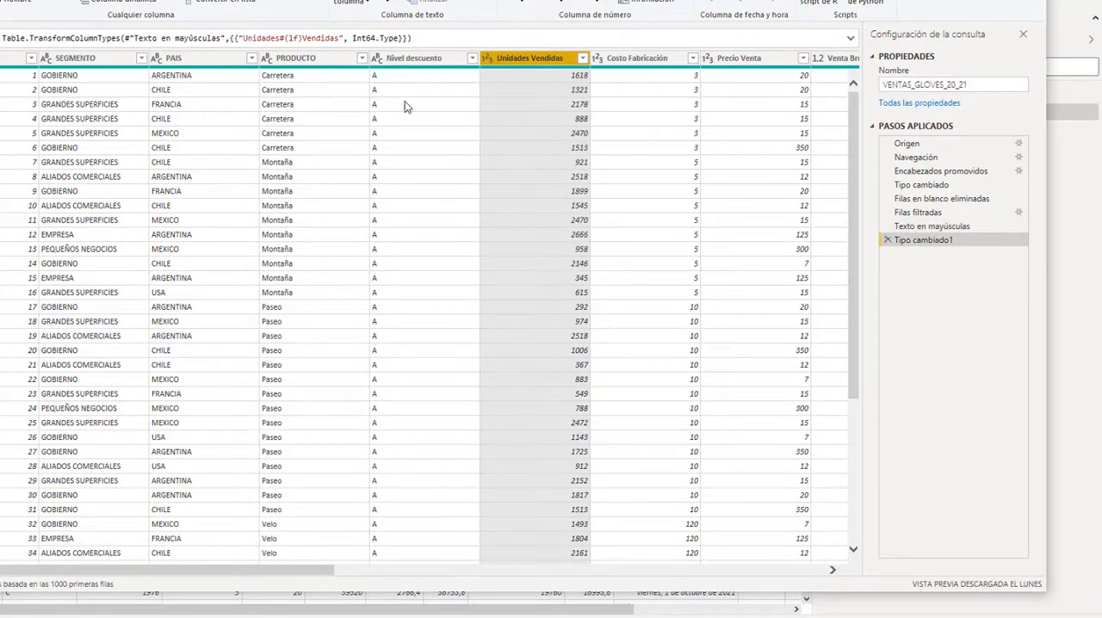
- Reapply the PRODUCTO column filter that excludes the Montaña rows
left_click(362, 58)
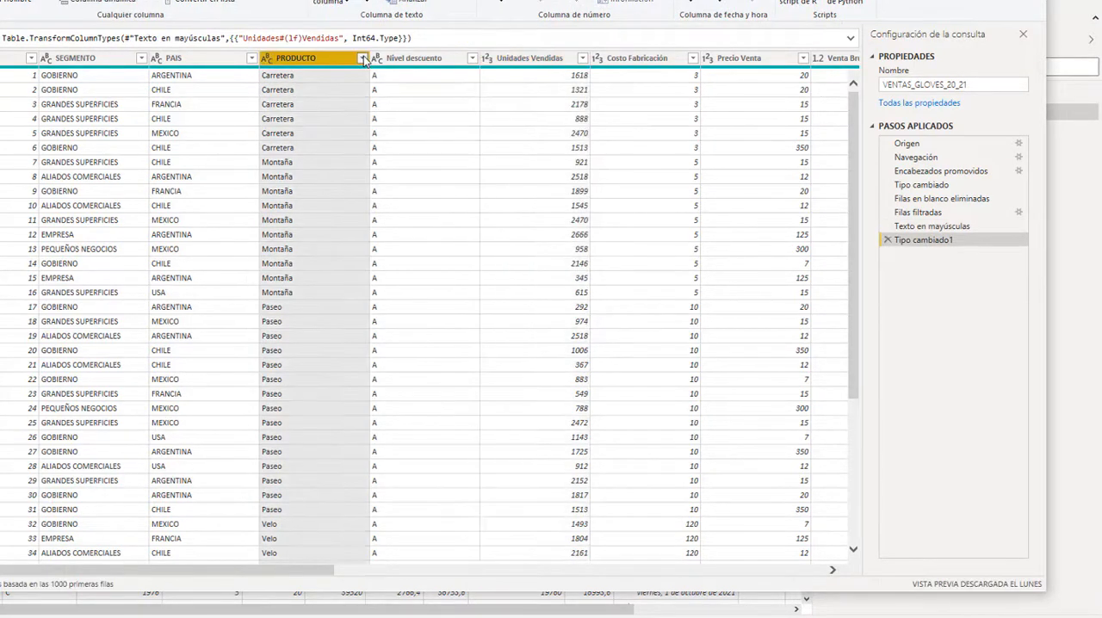
left_click(363, 58)
left_click(184, 244)
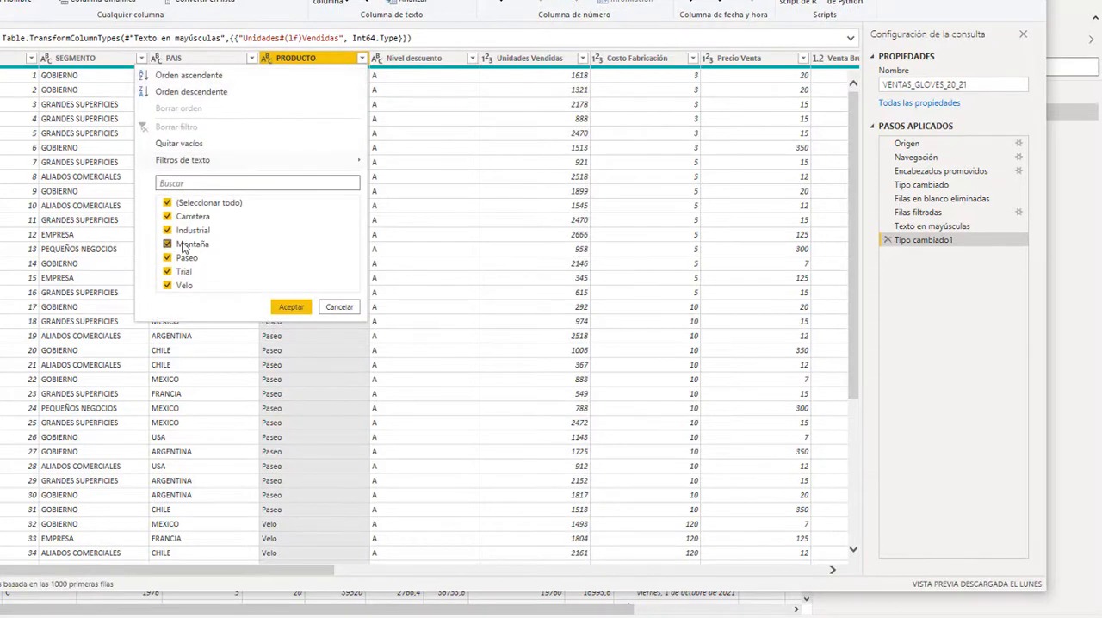
left_click(289, 307)
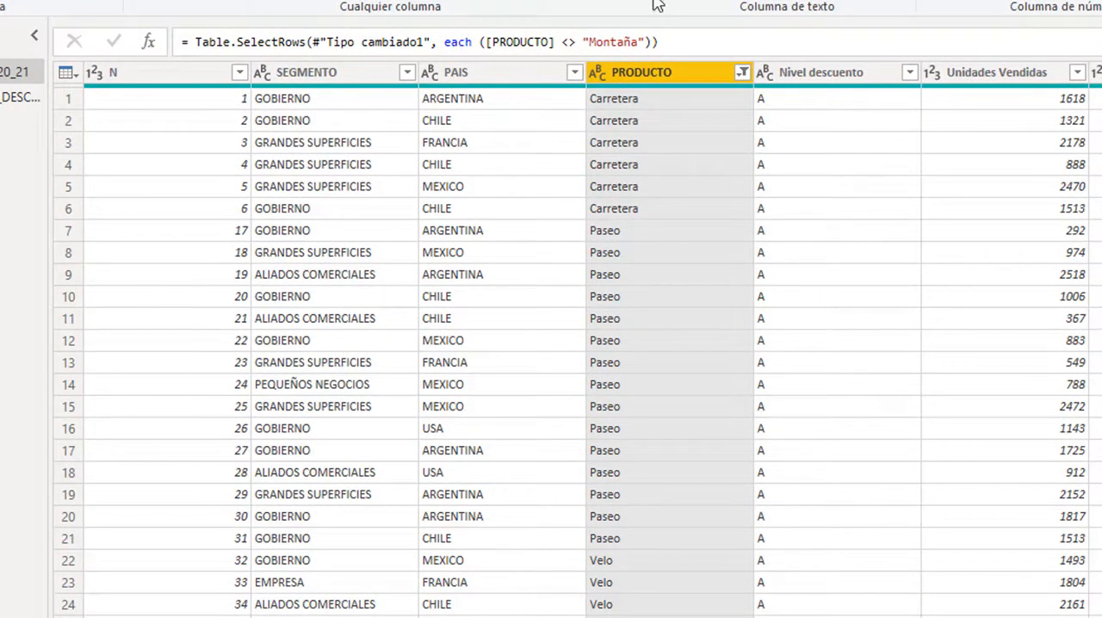
- Rename the Nivel descuento column as NIVEL DESCUENTO
left_click(823, 74)
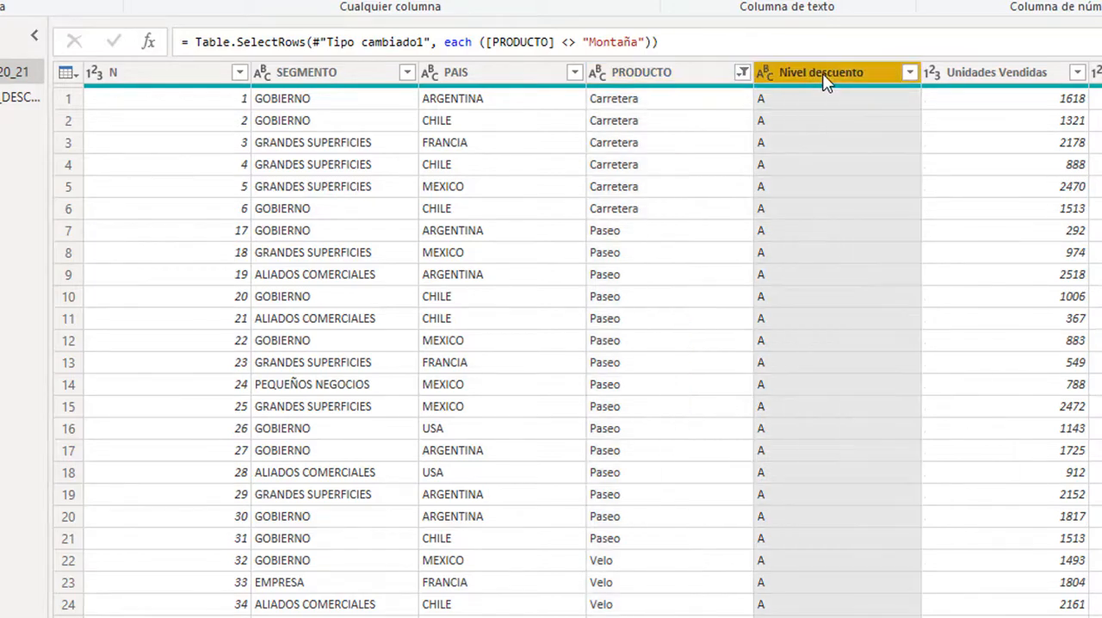
double_click(822, 73)
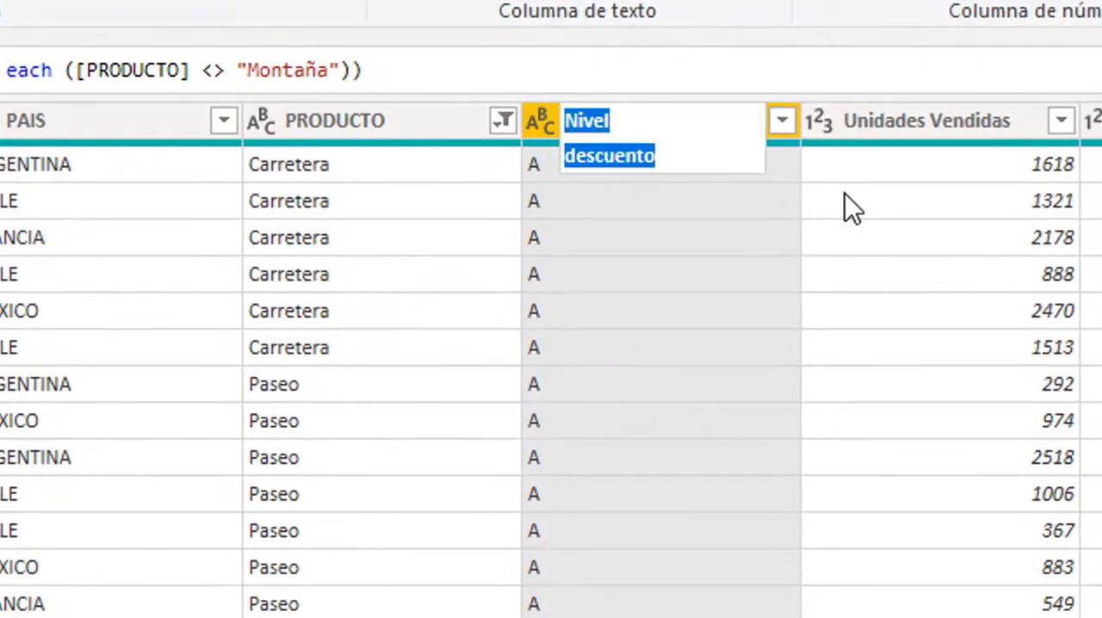
type("NI")
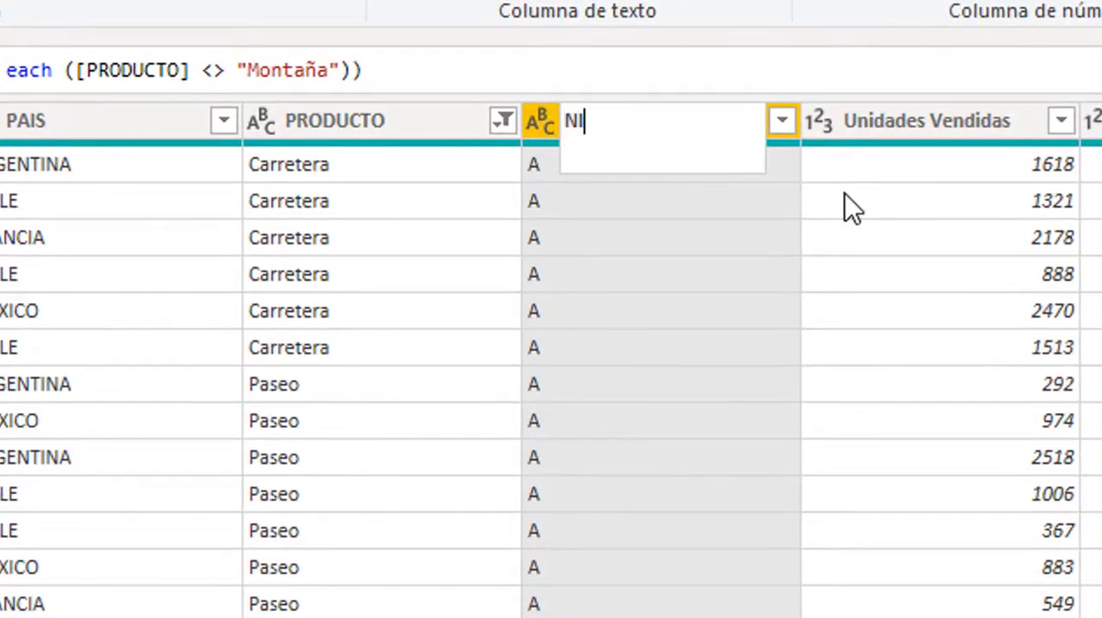
type("VEL DE")
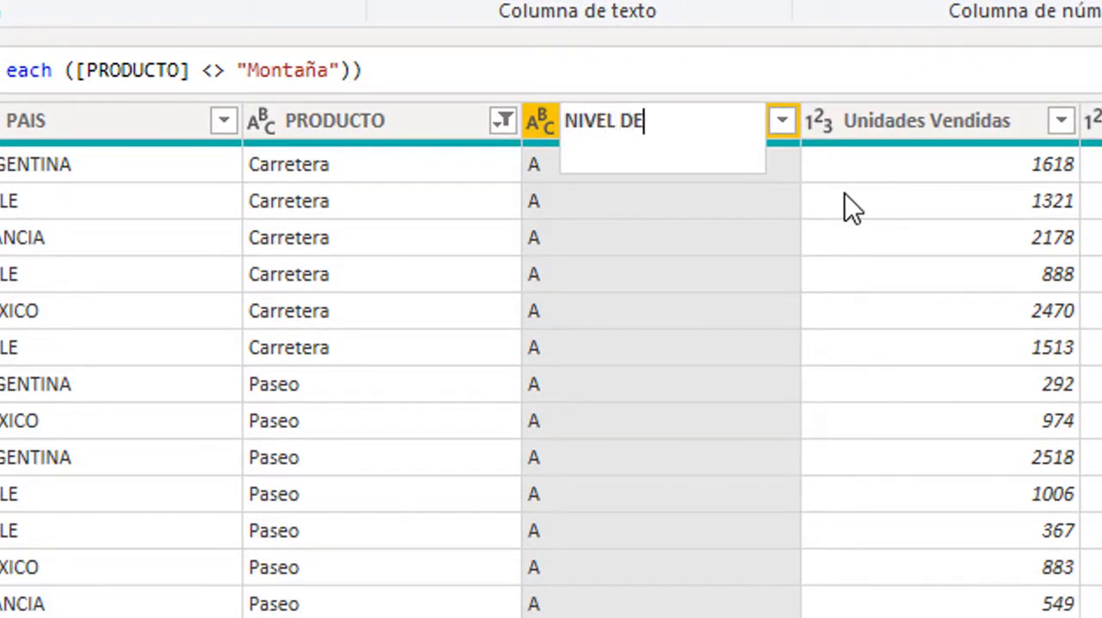
type("SCUENTO")
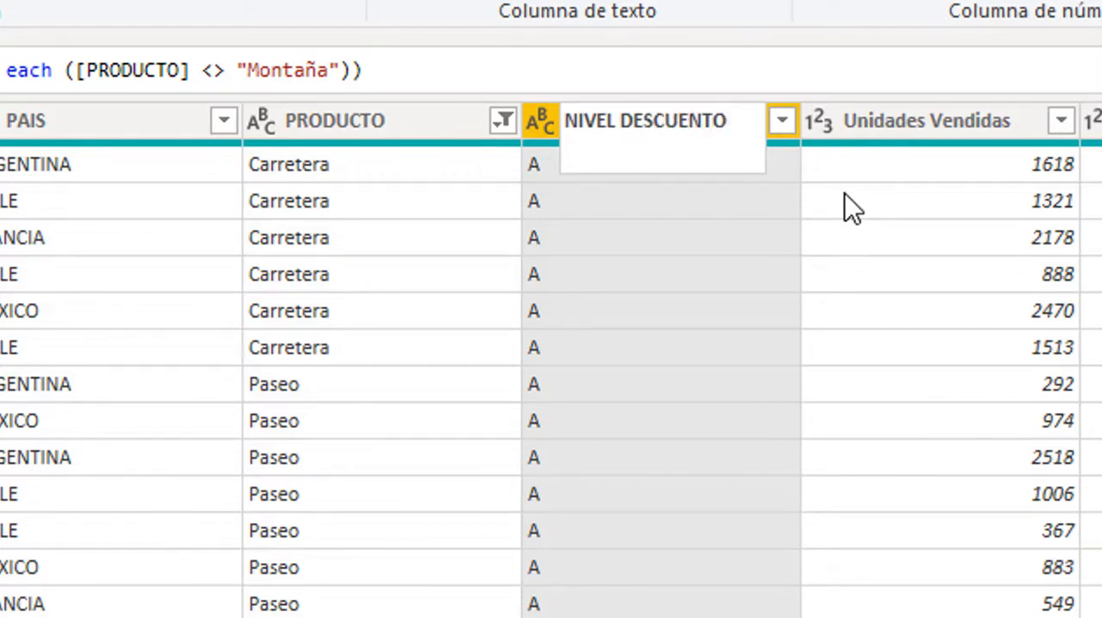
key("Return")
- Rename the Unidades Vendidas column as UNIDADES VENDIDAS
left_click(849, 206)
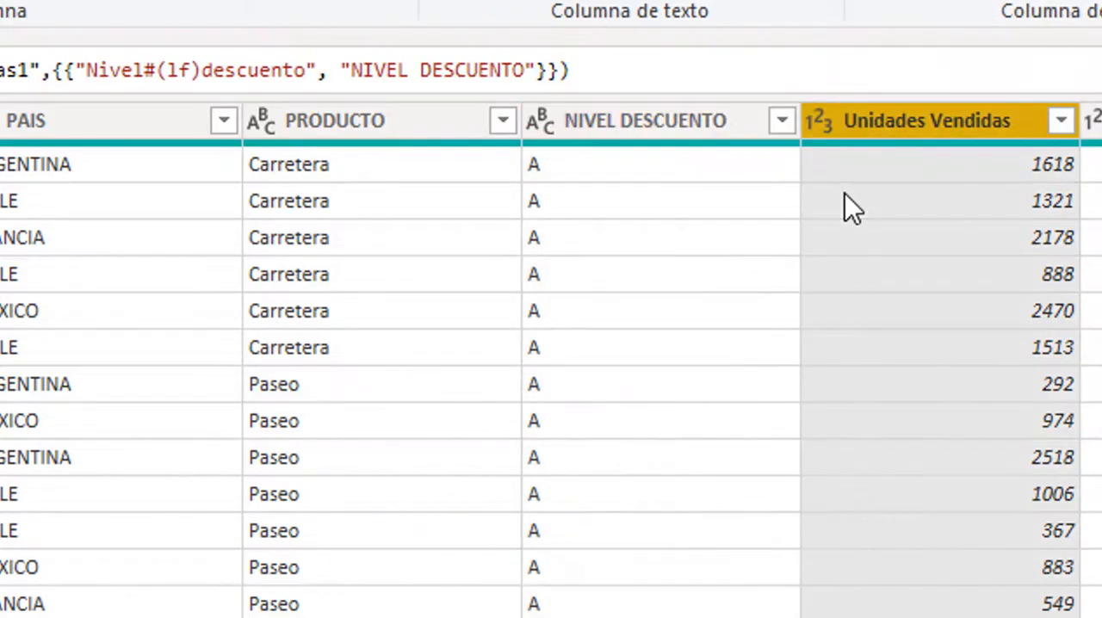
double_click(929, 120)
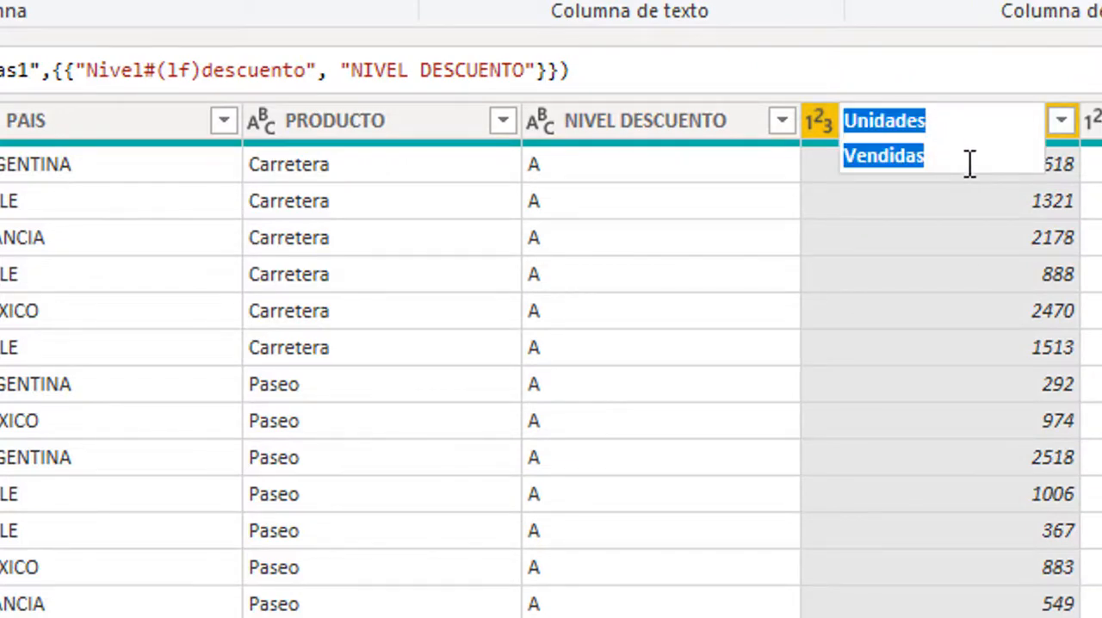
type("UNIDADES")
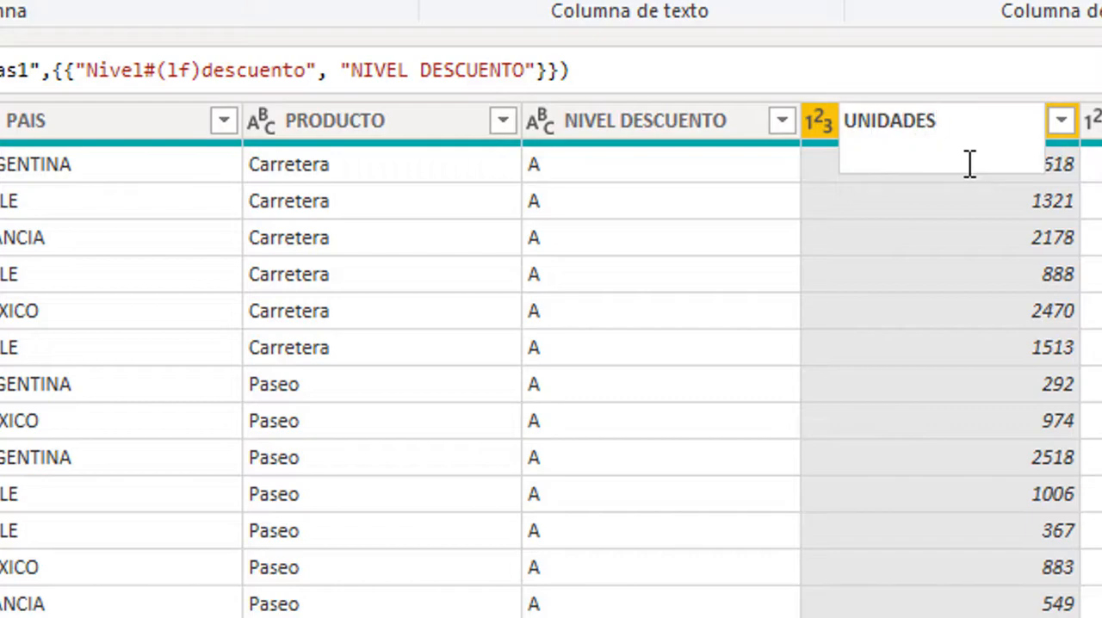
type(" VENDIDAS")
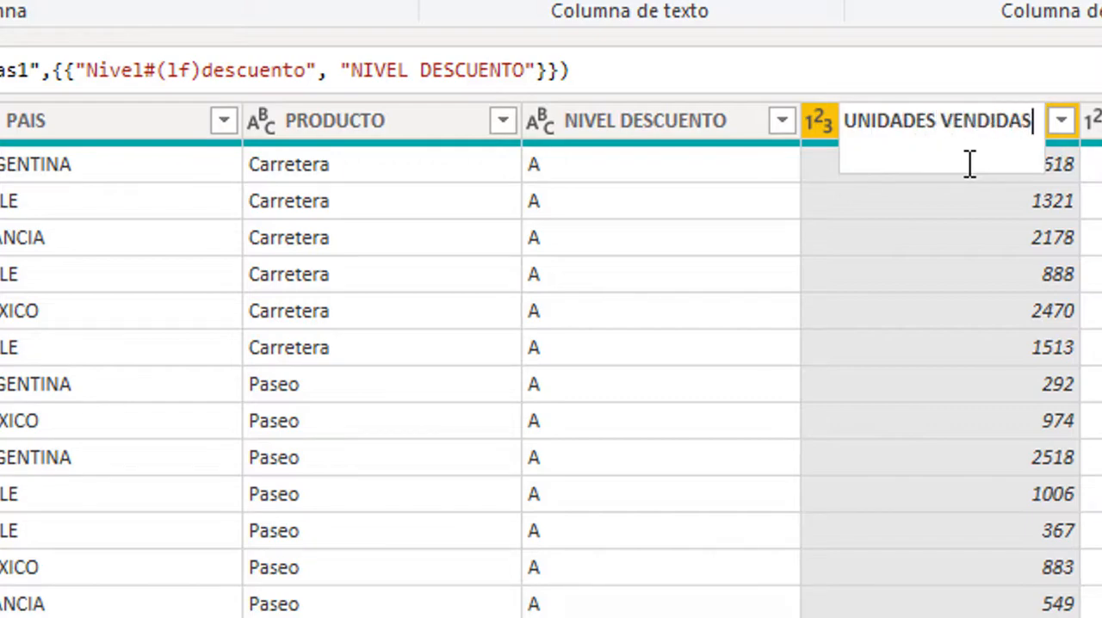
key("Return")
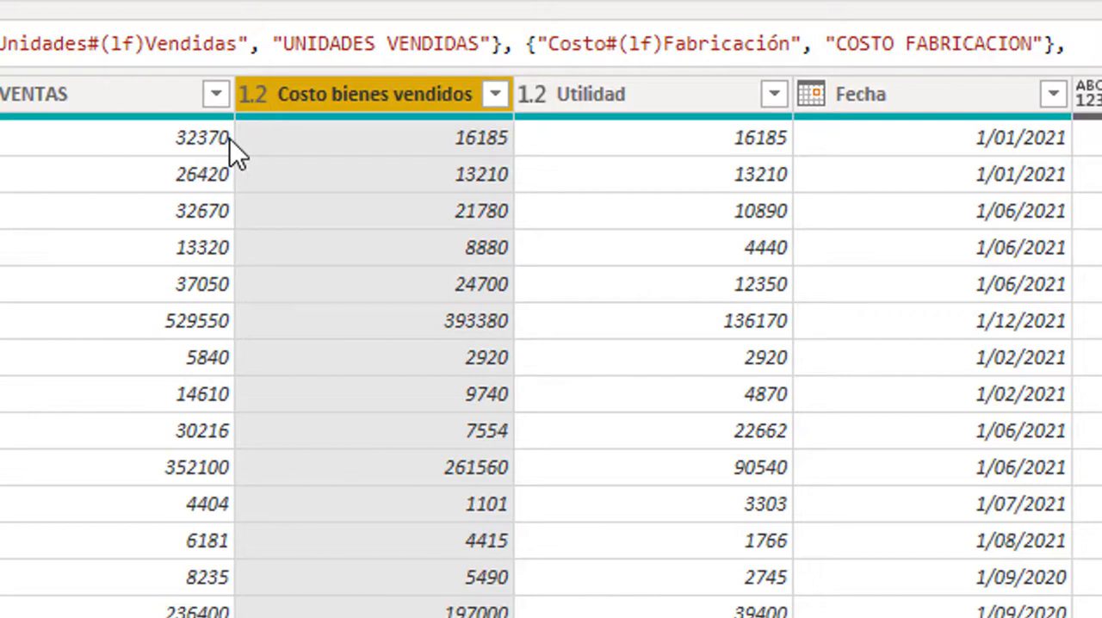
- Rename the Costo bienes vendidos column as COSTO VENTA and the Utilidad column as UTILIDAD
key("F2")
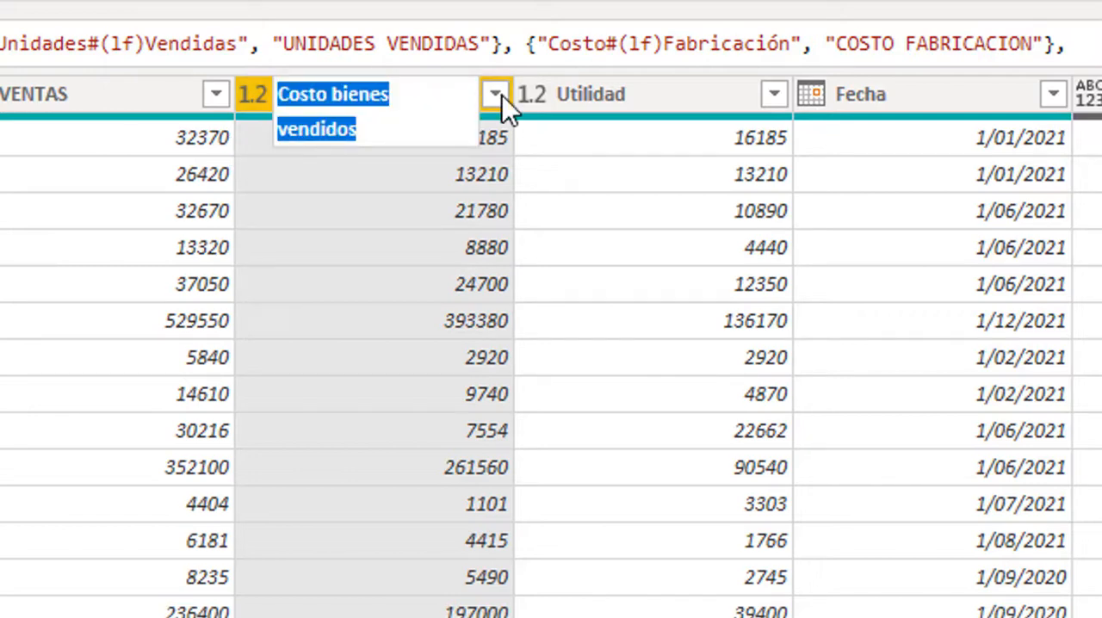
type("COS")
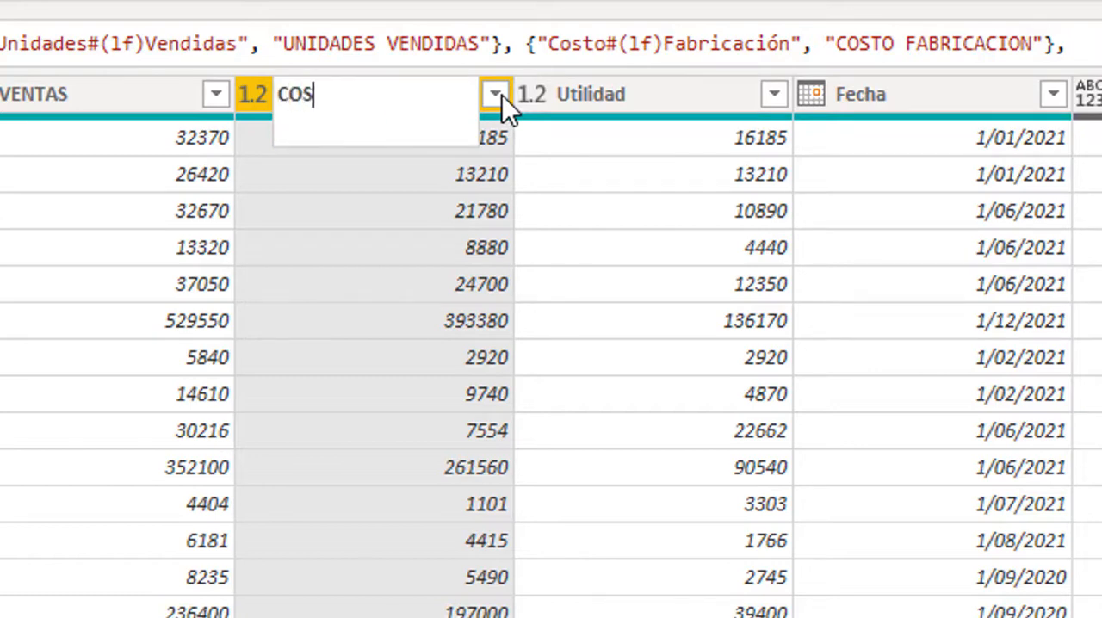
type("TO VENTA")
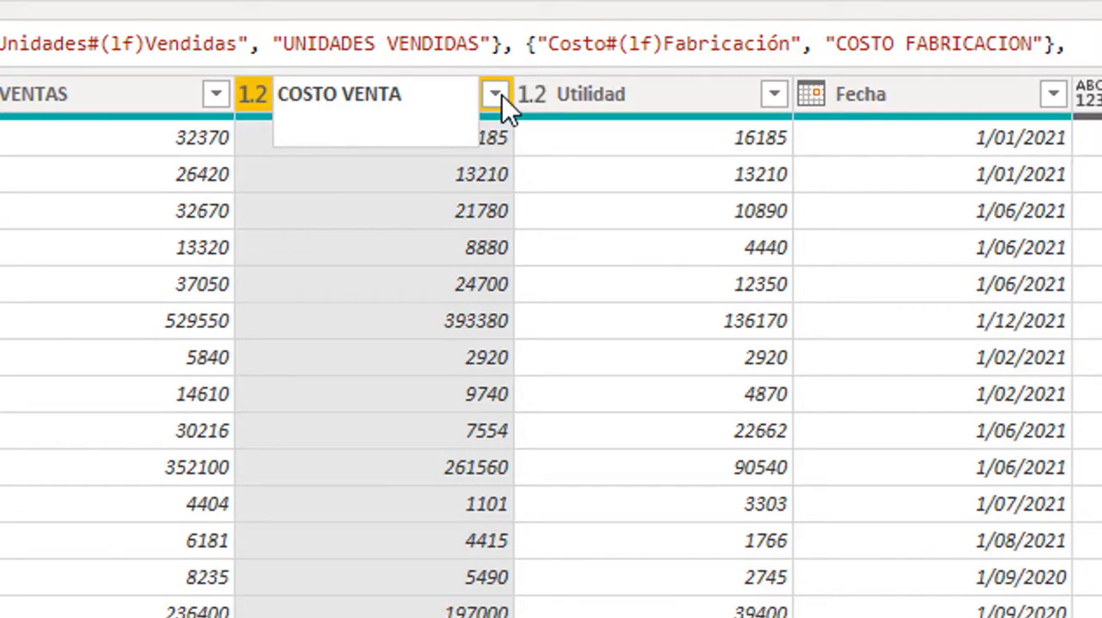
double_click(603, 96)
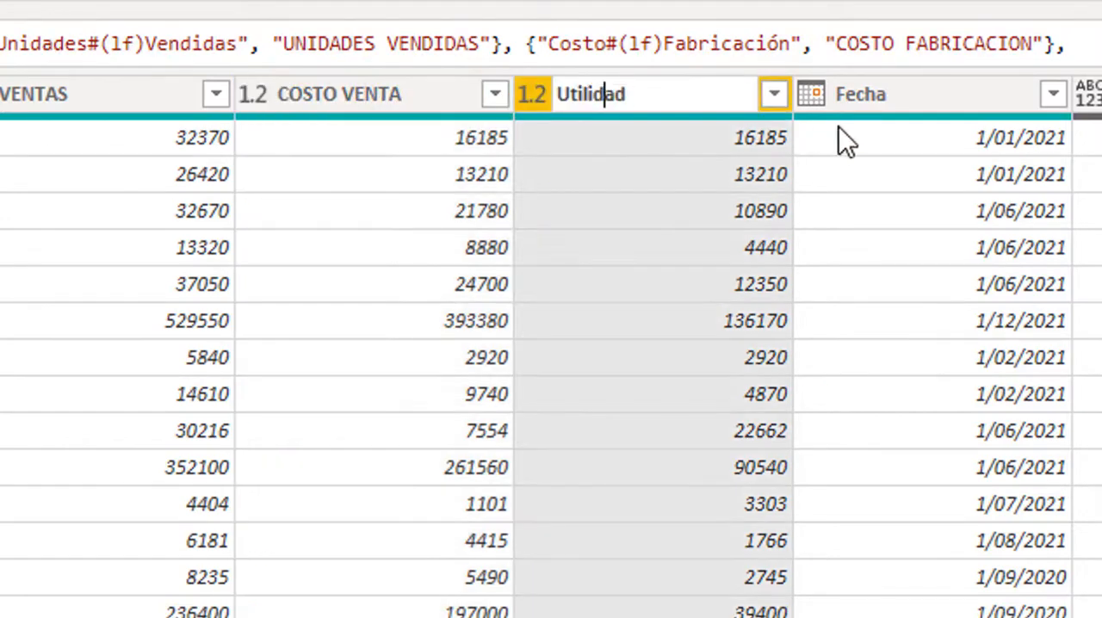
double_click(657, 98)
type("UT")
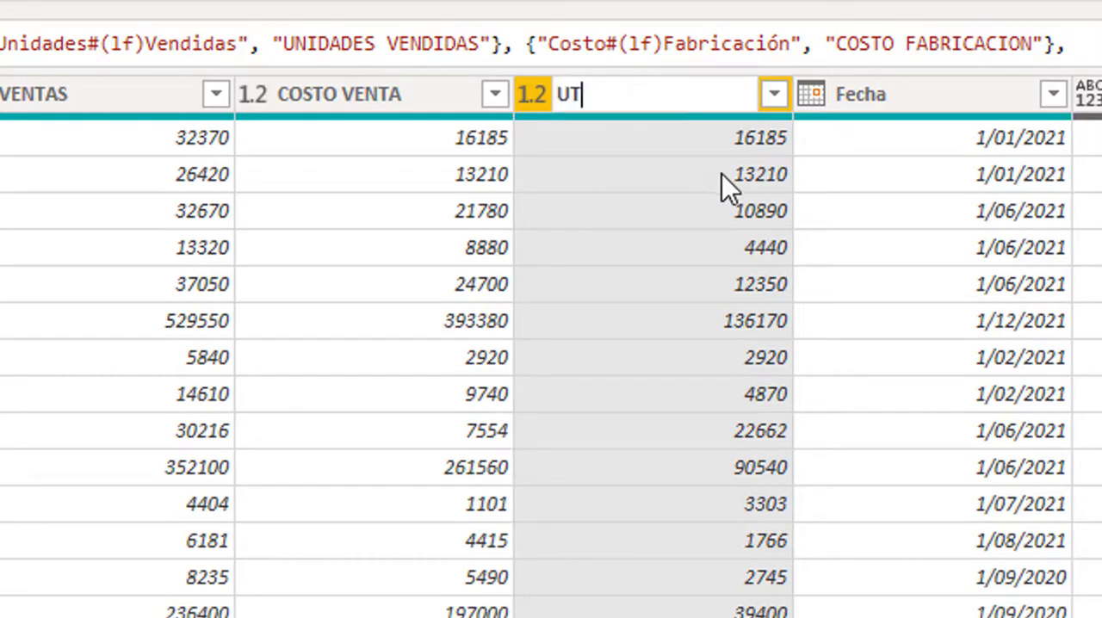
type("ILIDAD")
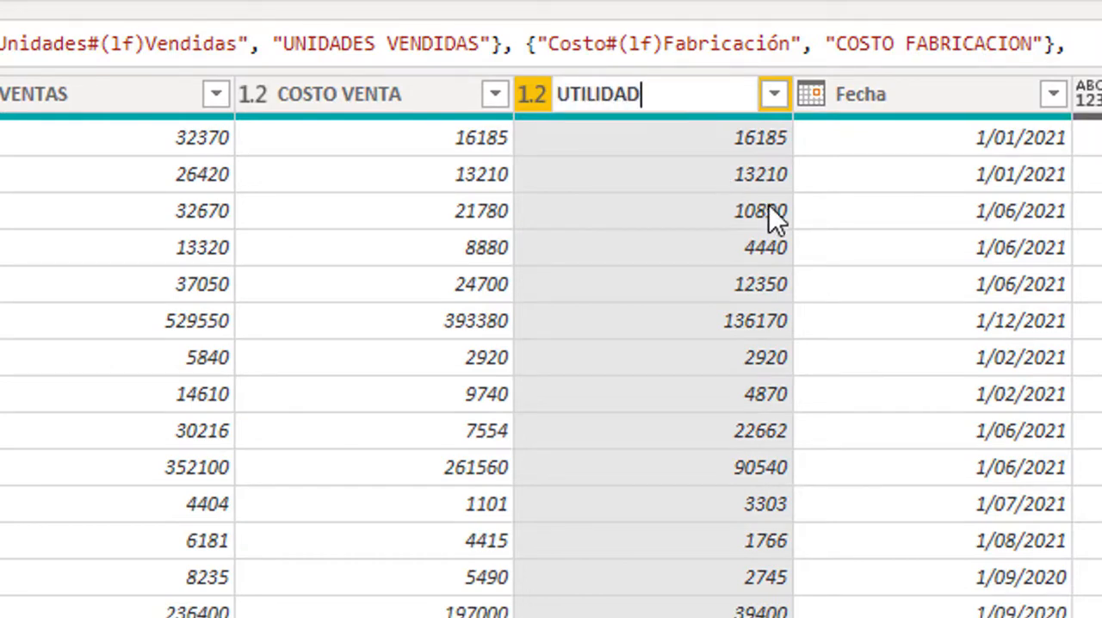
- Rename the Fecha column as FECHA and the Factura column as FACTURA
double_click(916, 102)
type("FECHA")
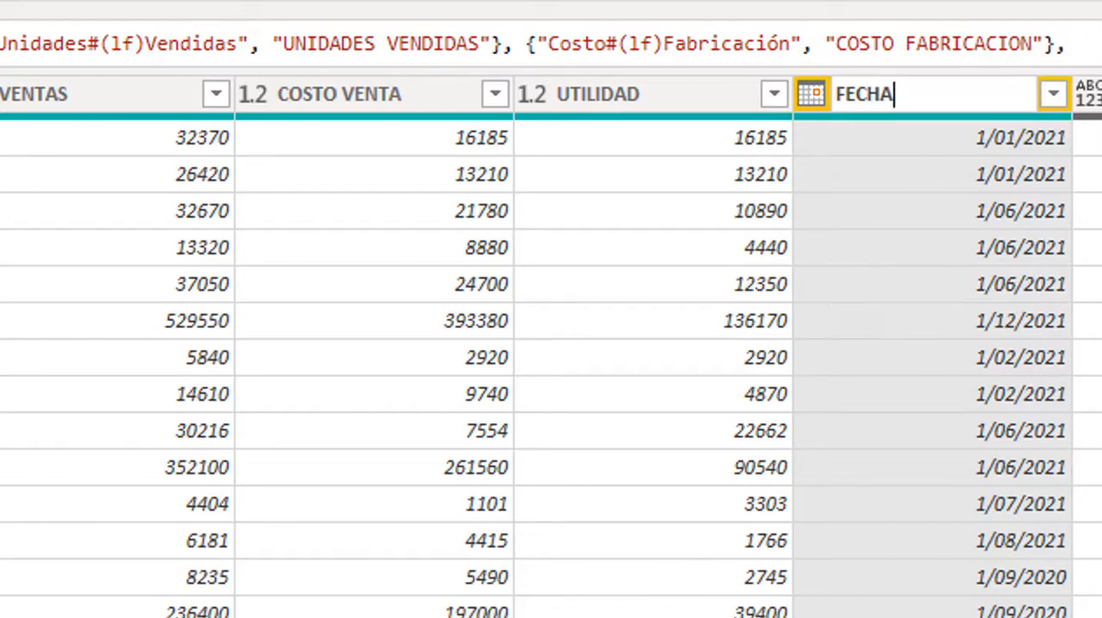
key("Return")
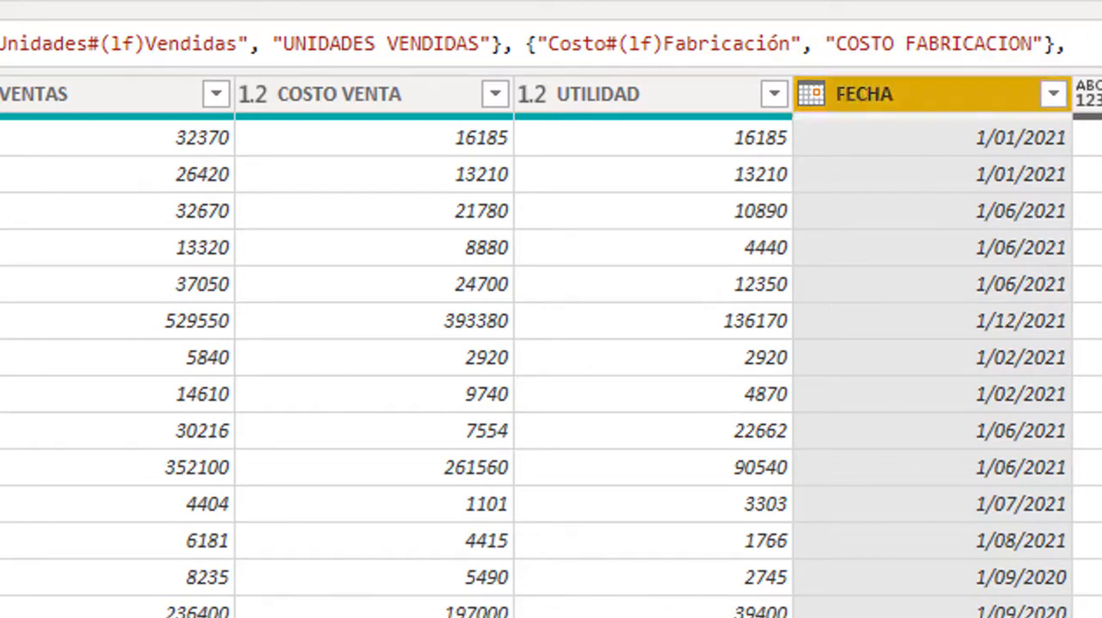
scroll(551, 362, "right", 10)
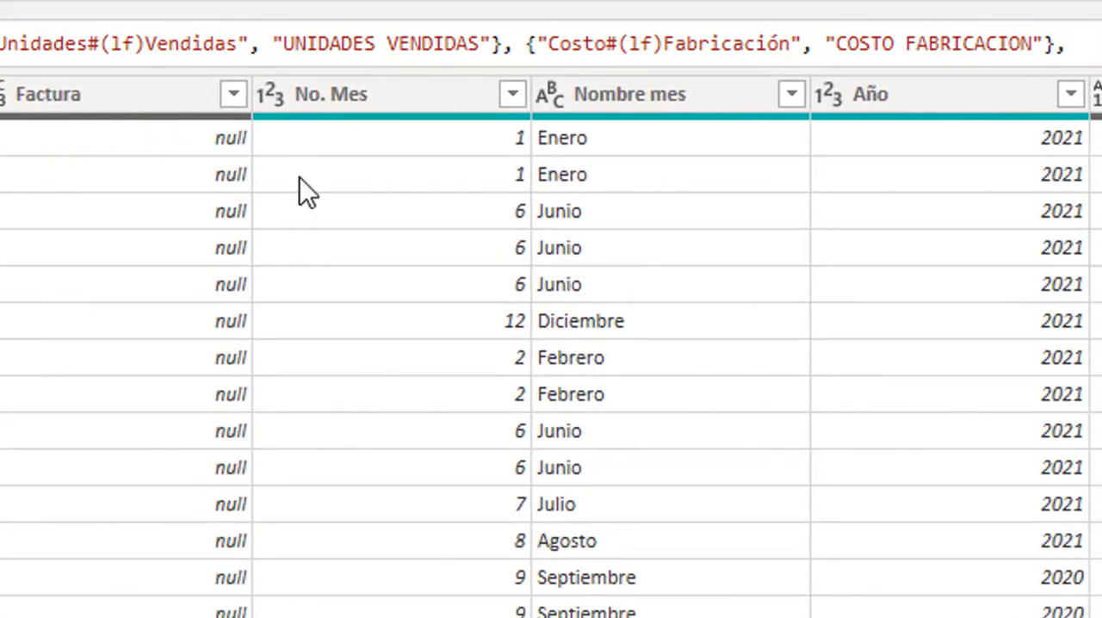
left_click(87, 97)
double_click(87, 97)
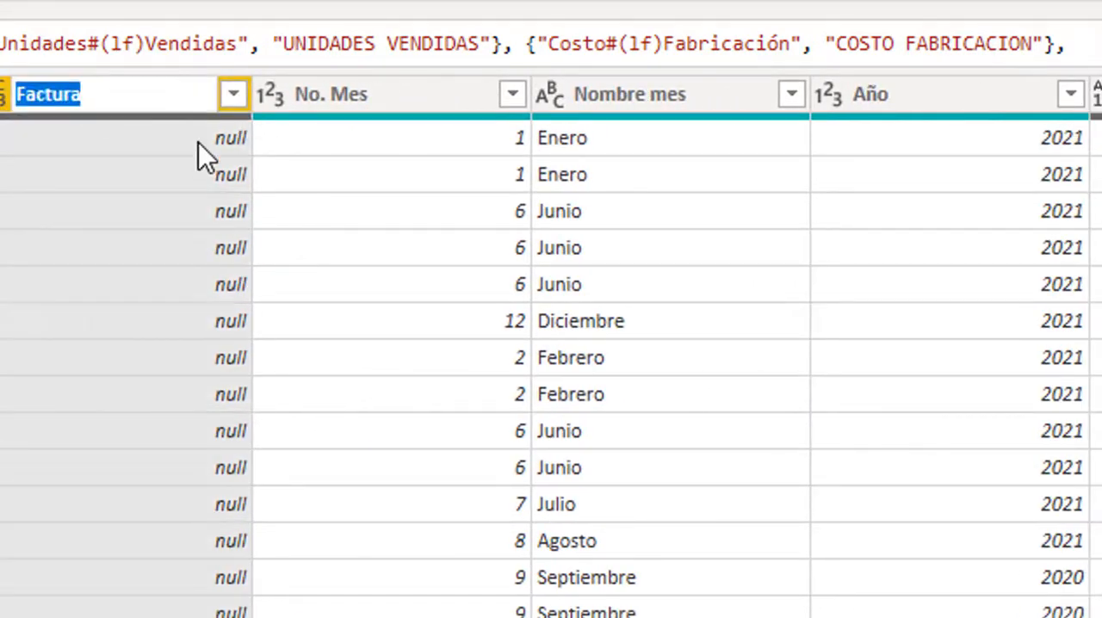
type("FACTURA")
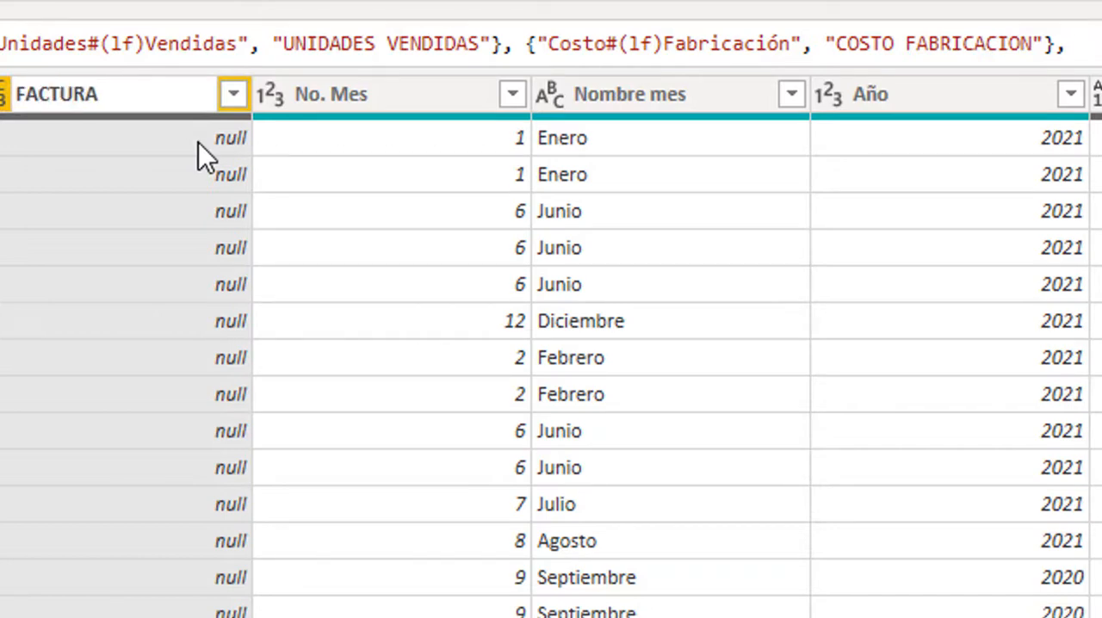
key("Return")
- Rename the No. Mes column as NRO MES and the Nombre mes column as NOMBRE MES
double_click(371, 86)
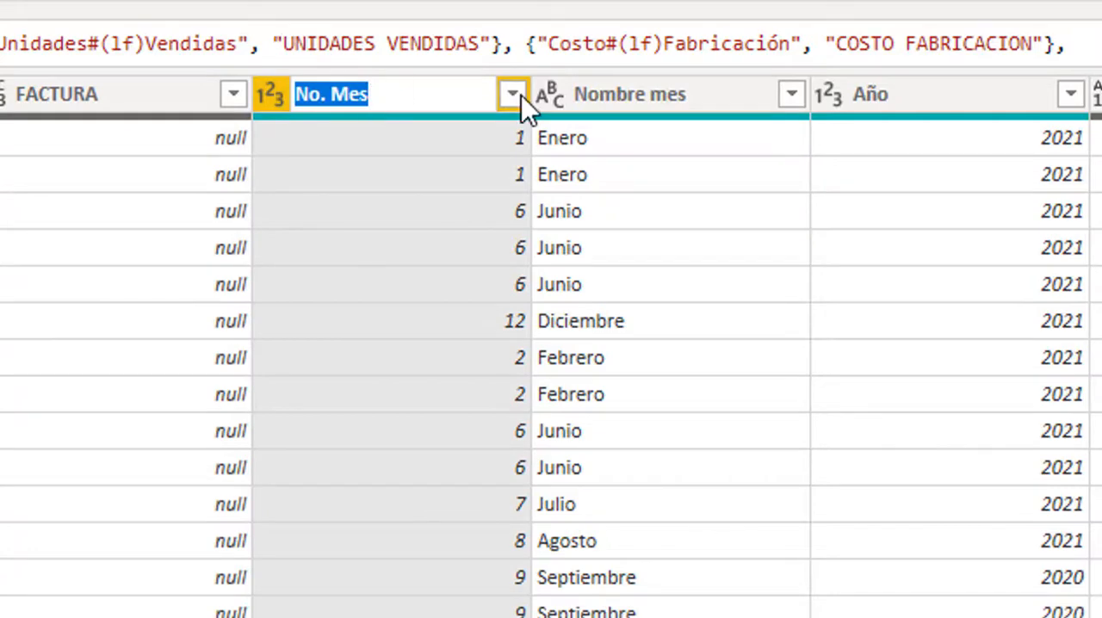
type("NRO")
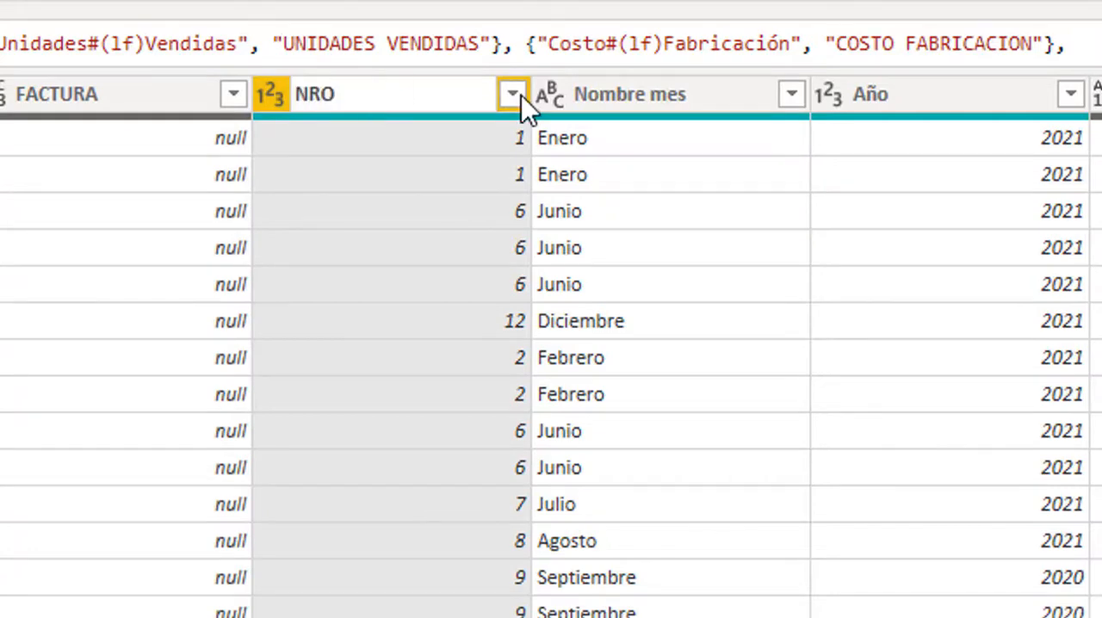
type(" MES")
double_click(611, 99)
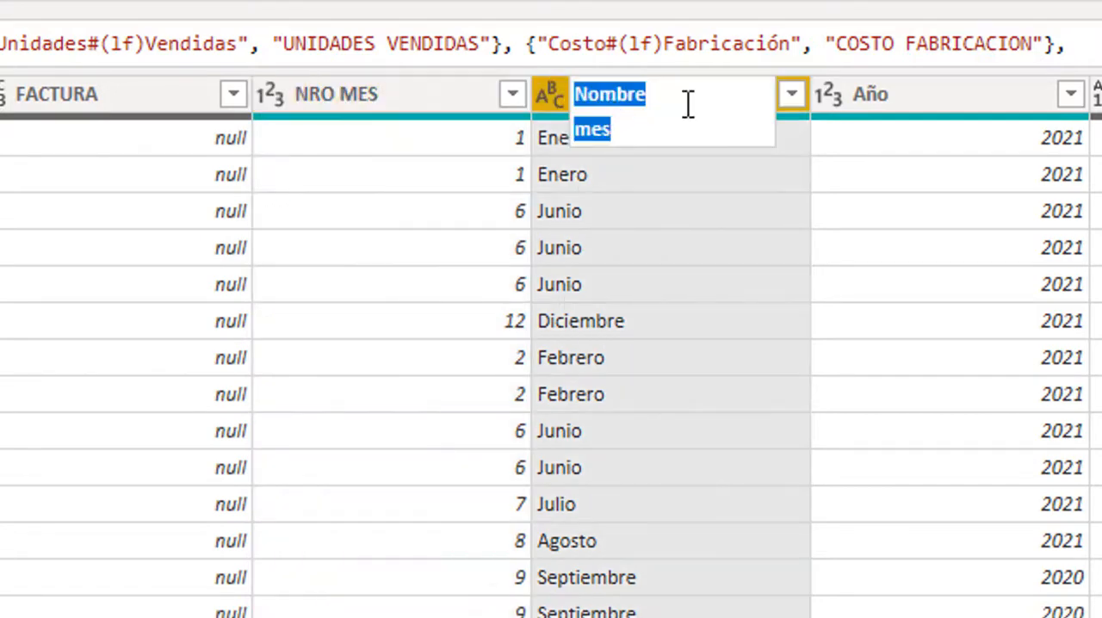
type("NOM")
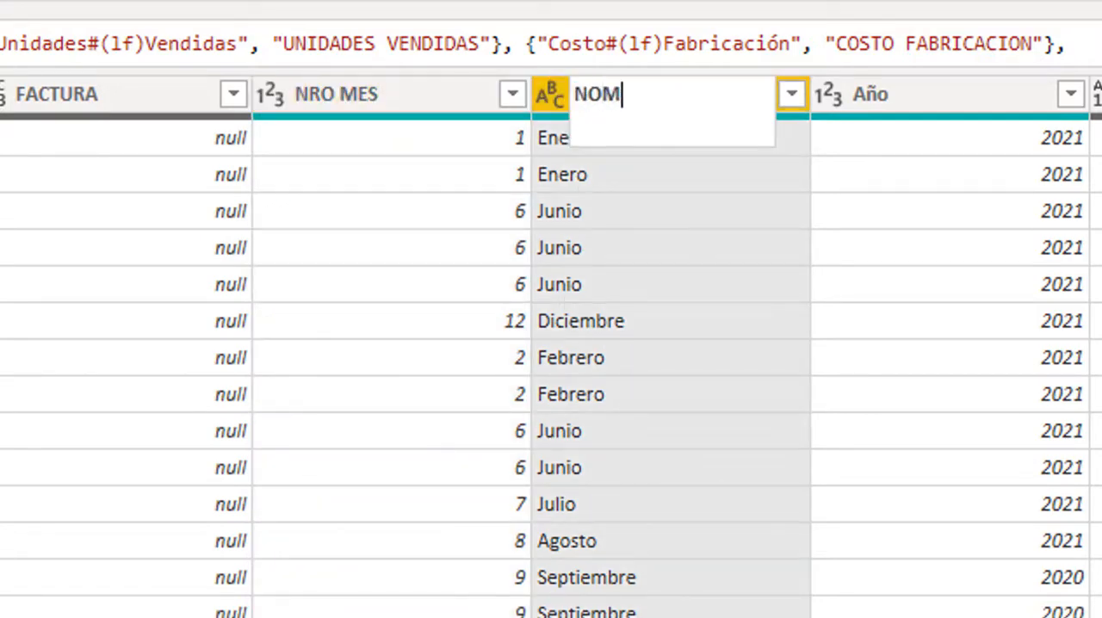
type("BRE MES")
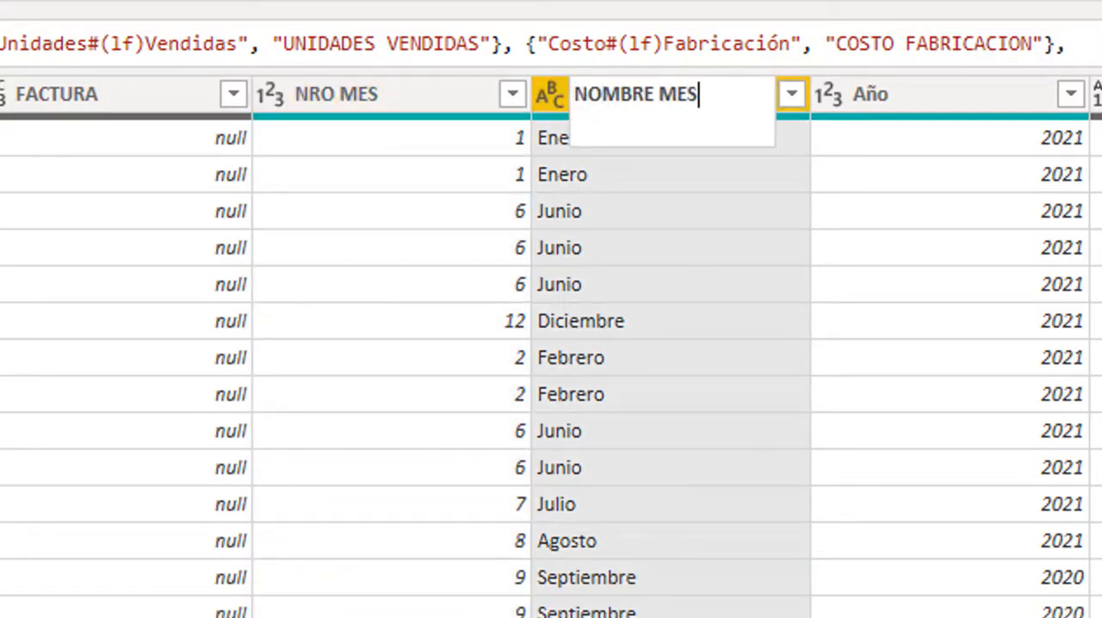
- Rename the Año column as AÑO
double_click(906, 105)
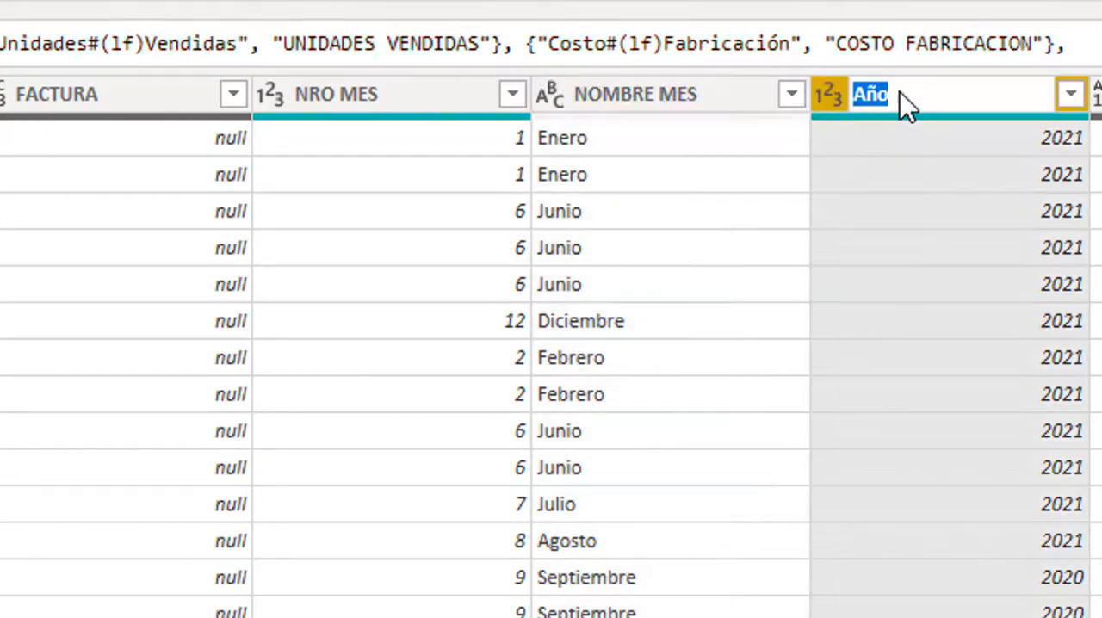
type("AÑOS")
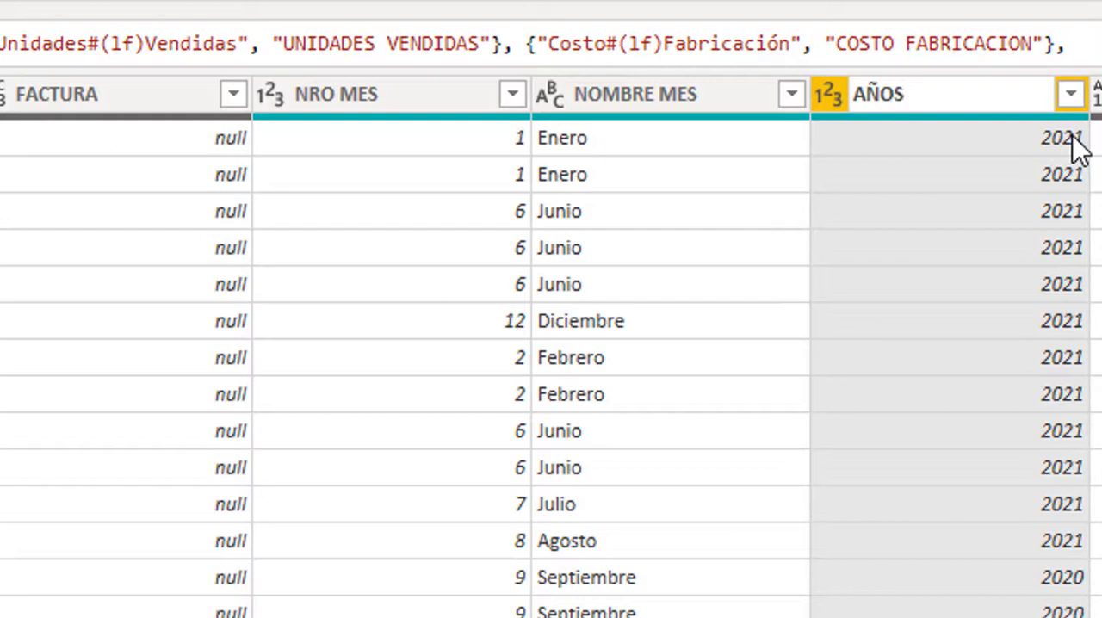
key("BackSpace")
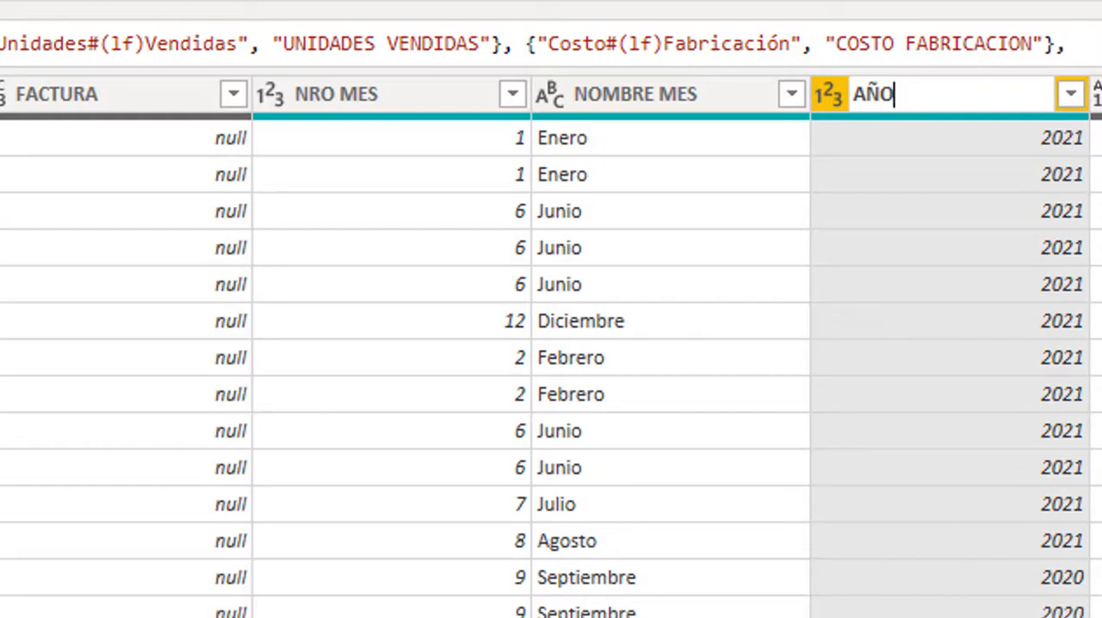
key("Return")
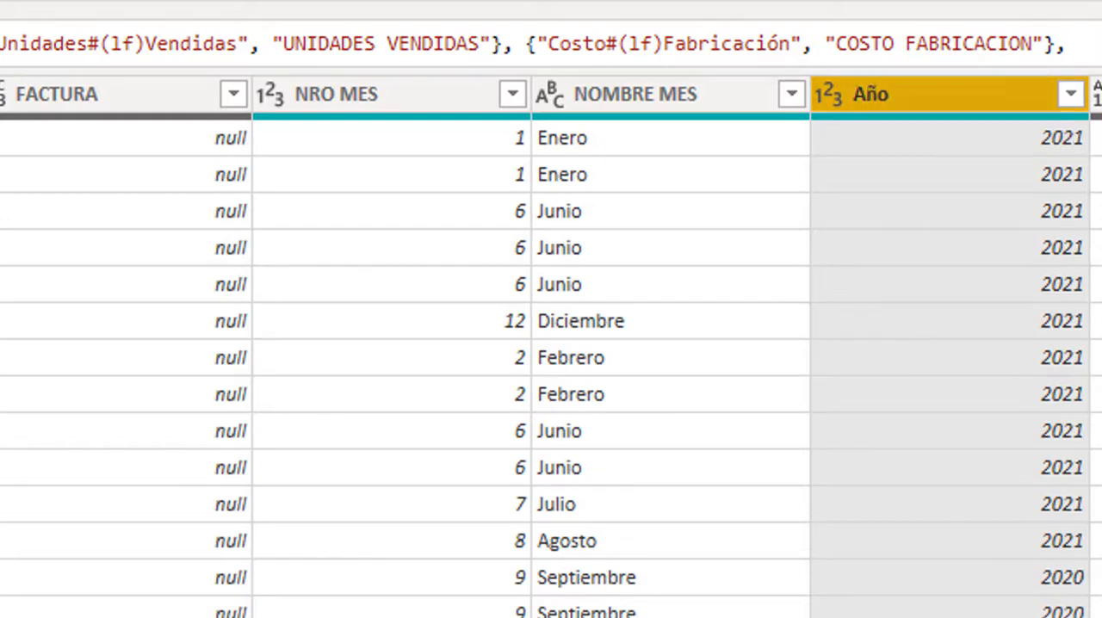
- Check which distinct values Column19 contains in its filter list, without applying a filter
scroll(551, 346, "right", 3)
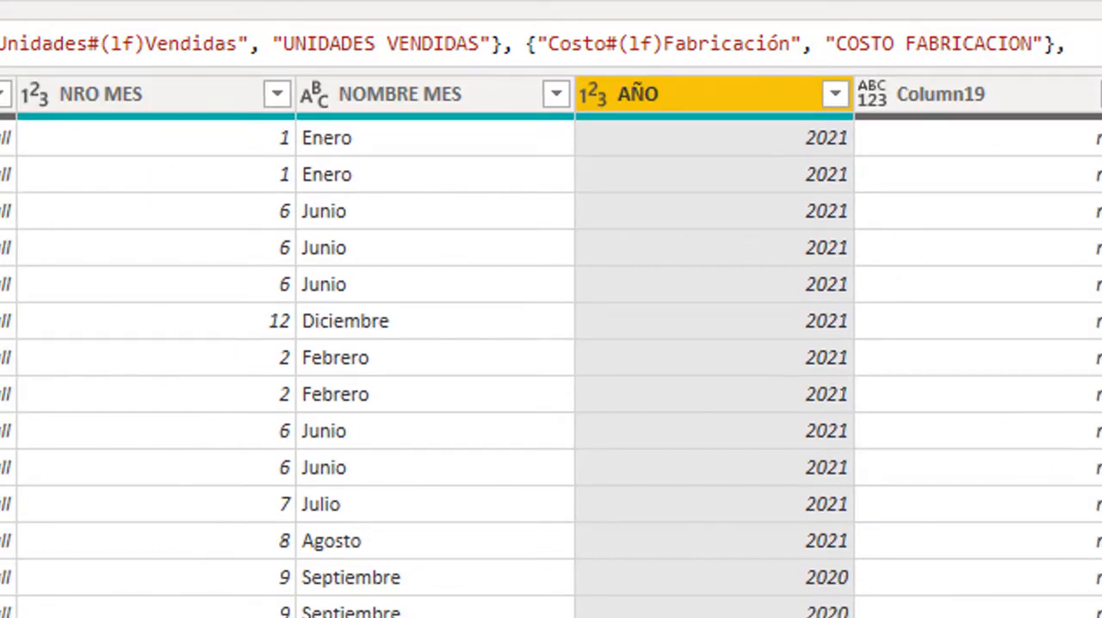
left_click(714, 175)
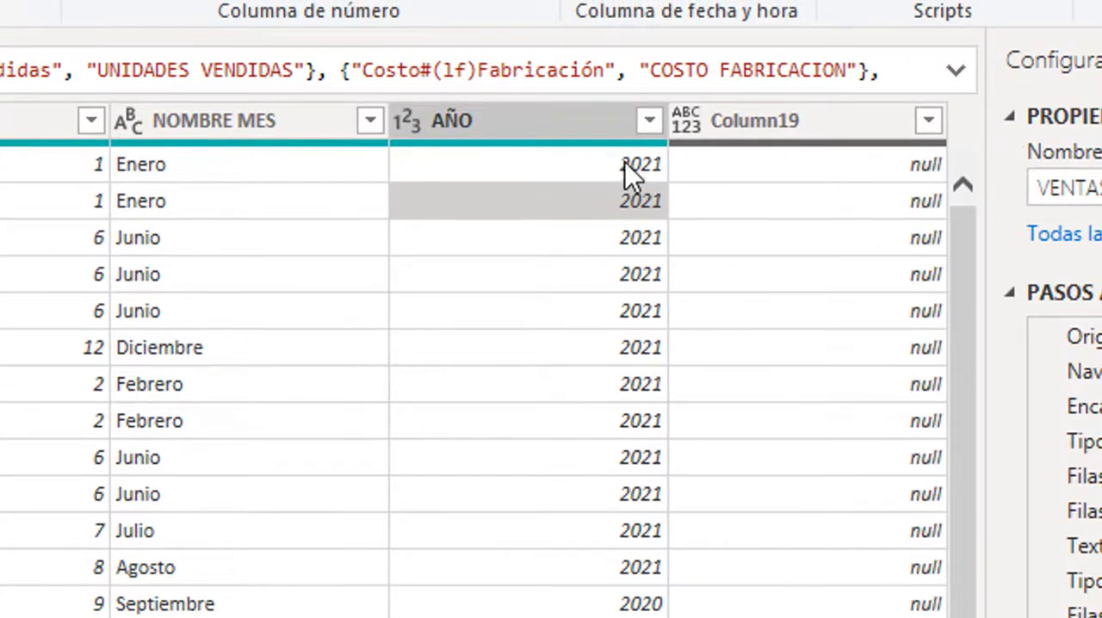
left_click(928, 122)
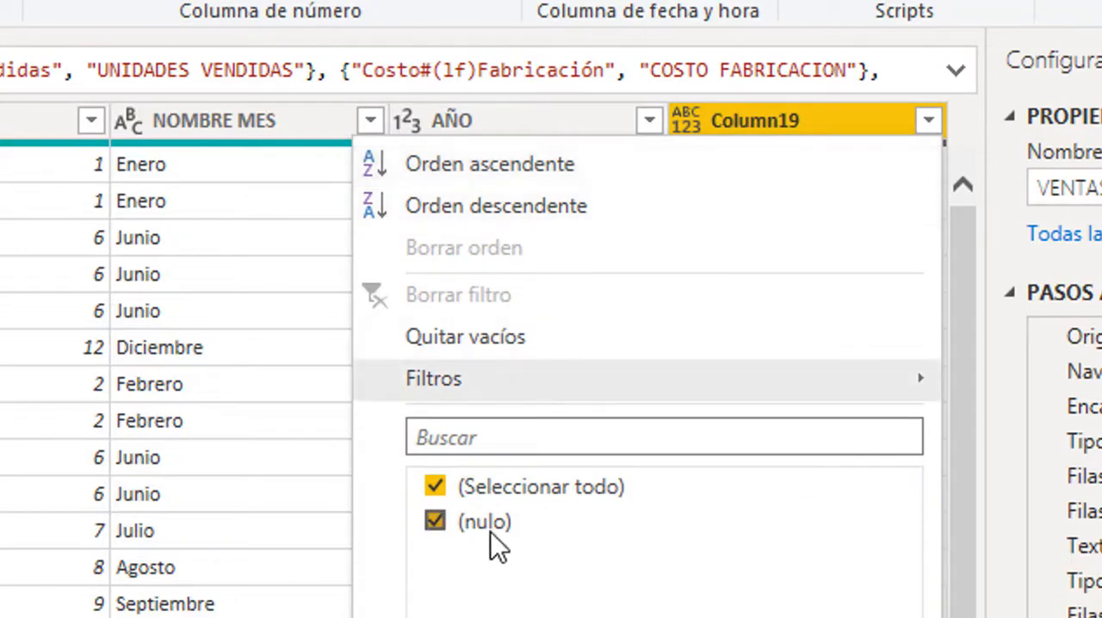
left_click(725, 617)
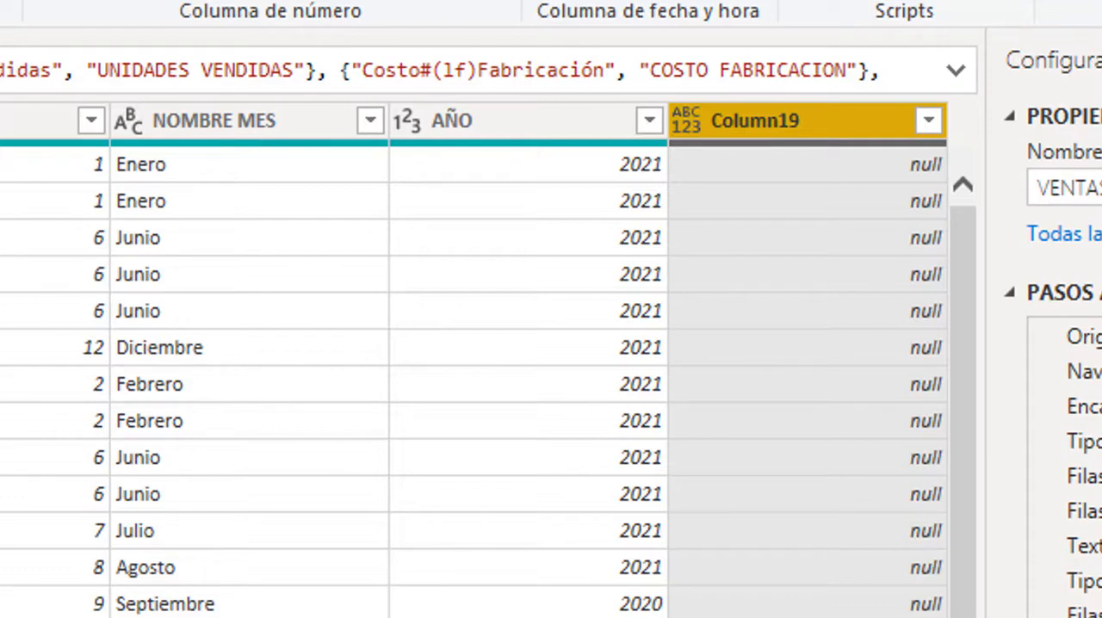
- Remove the Column19 column from the VENTAS_GLOVES_20_21 query
right_click(814, 134)
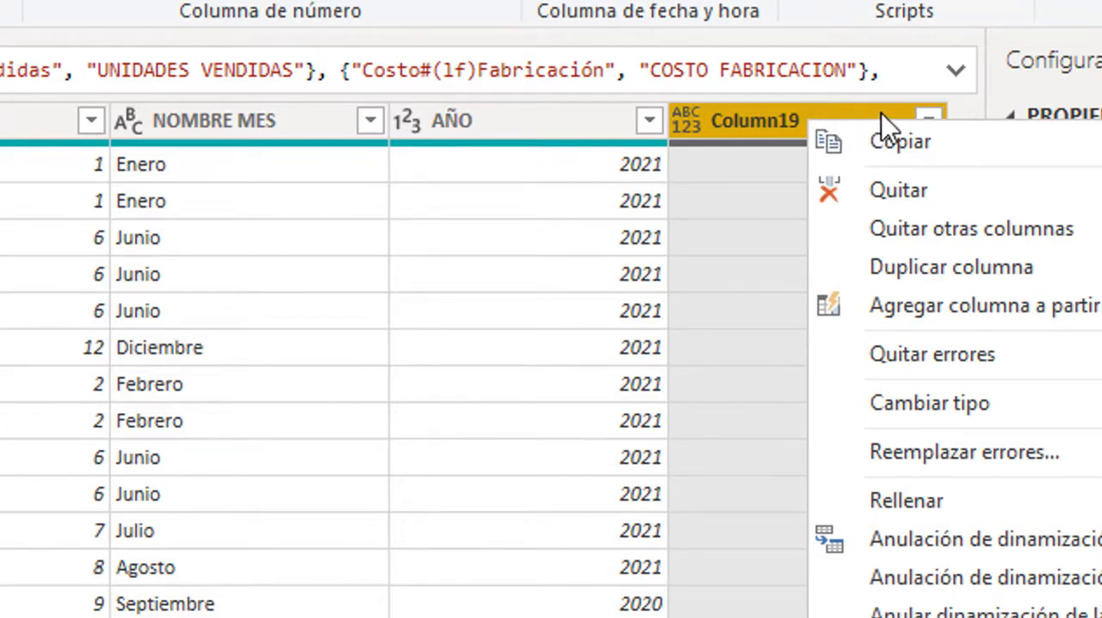
left_click(892, 187)
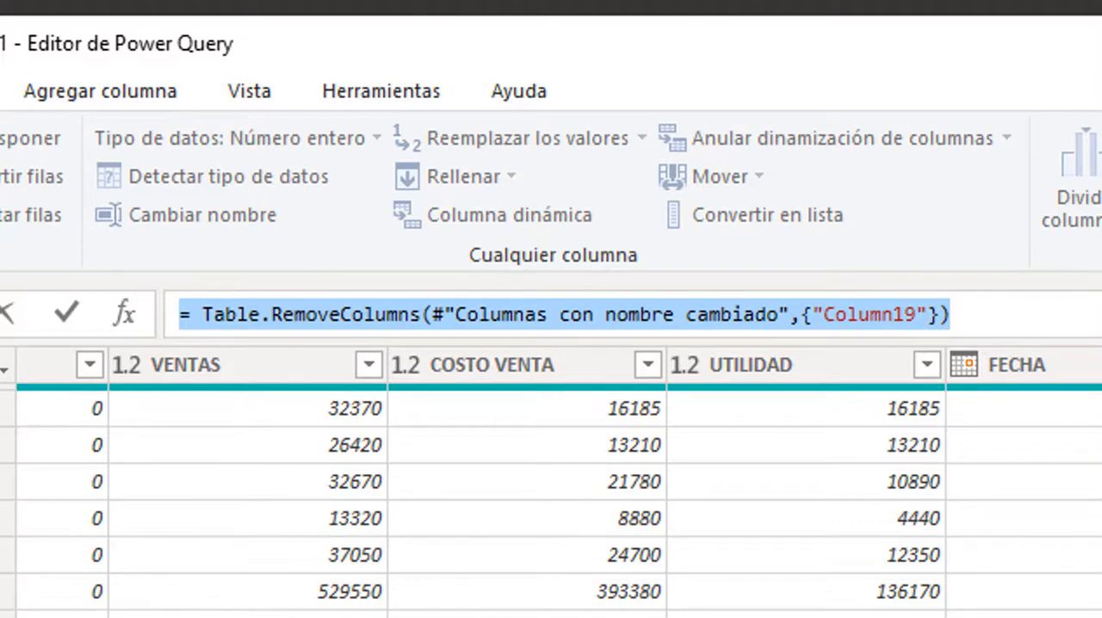
key("Return")
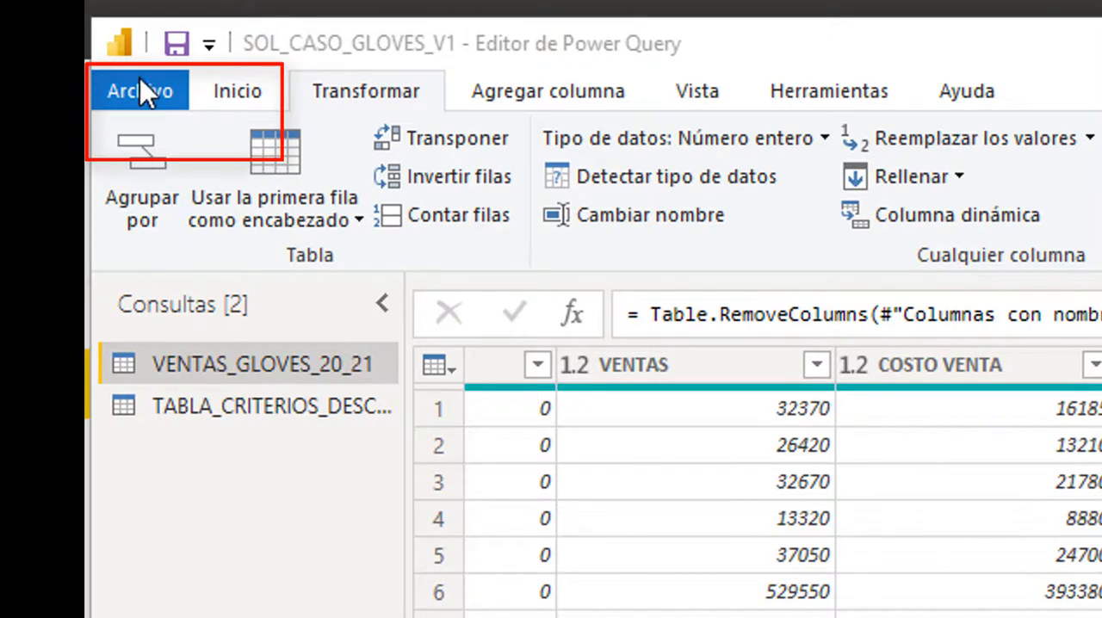
- Toggle the formula bar display off and on in the global Power Query Editor options, leave it enabled and accept
left_click(141, 93)
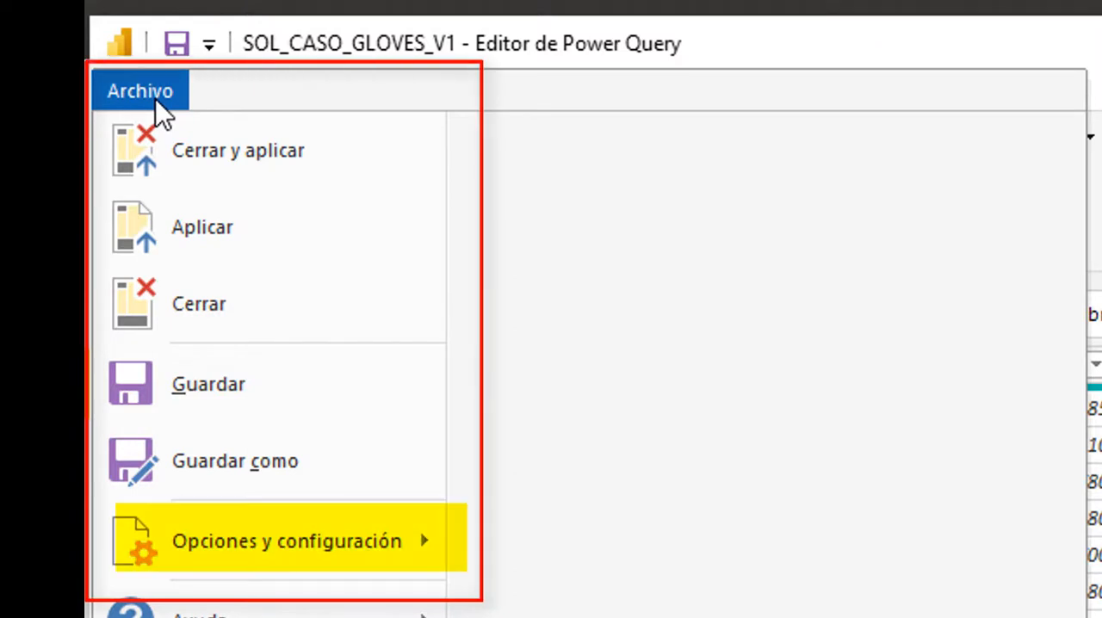
mouse_move(288, 551)
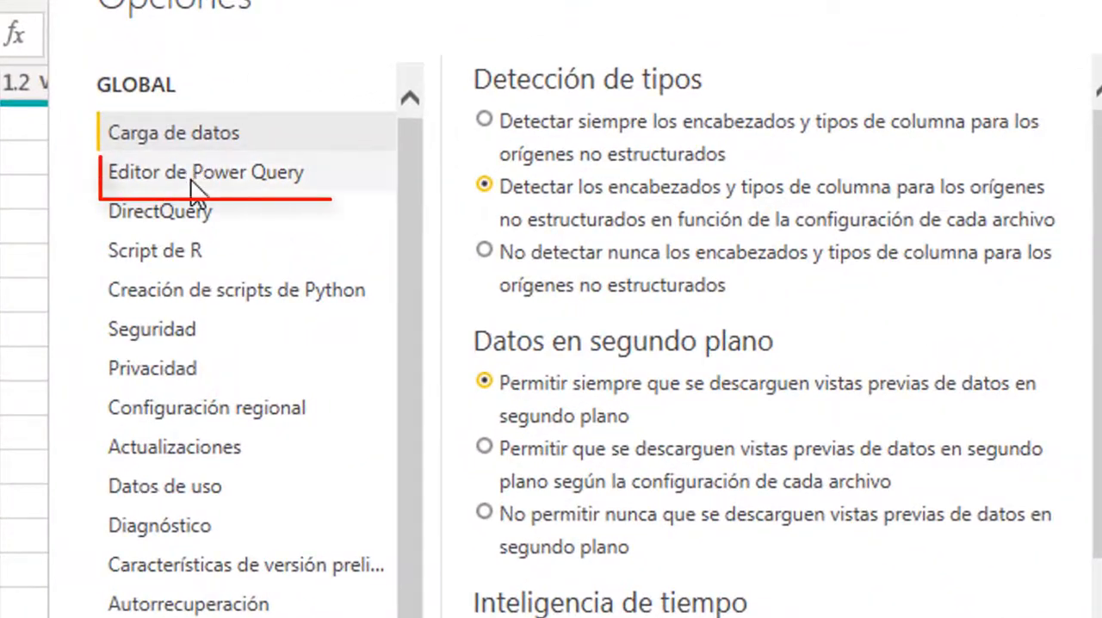
left_click(191, 183)
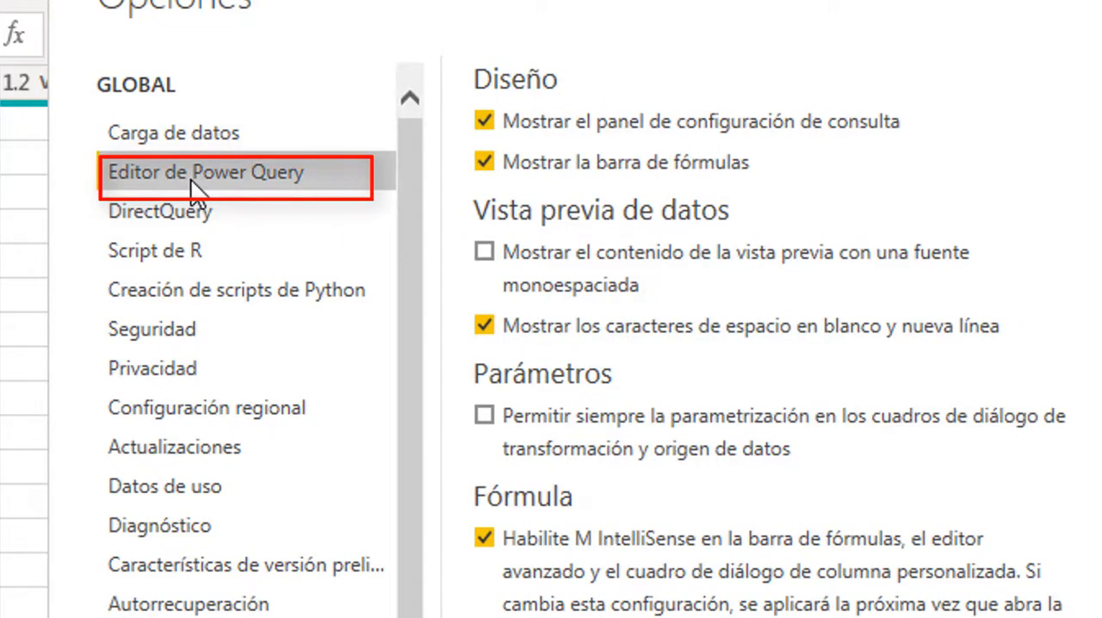
left_click(487, 162)
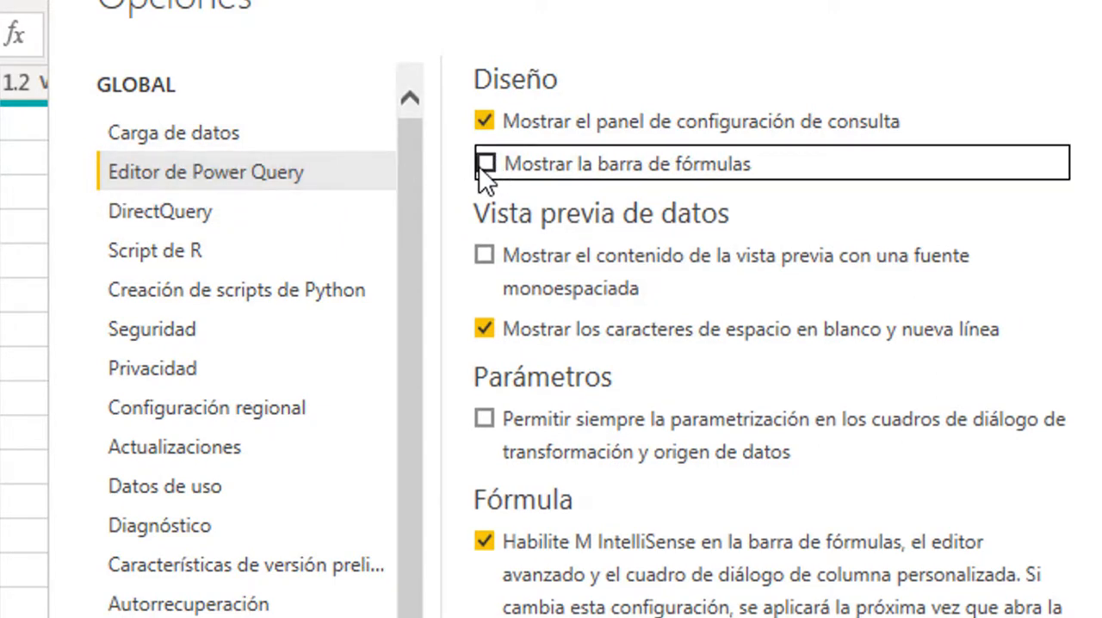
left_click(480, 167)
left_click(480, 168)
left_click(485, 168)
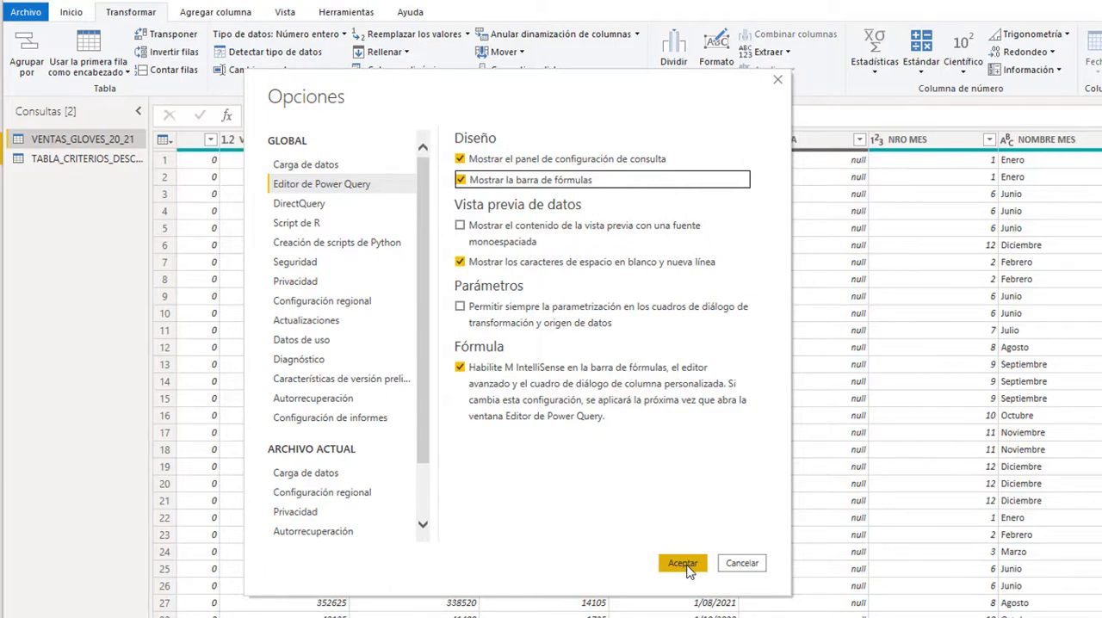
left_click(683, 564)
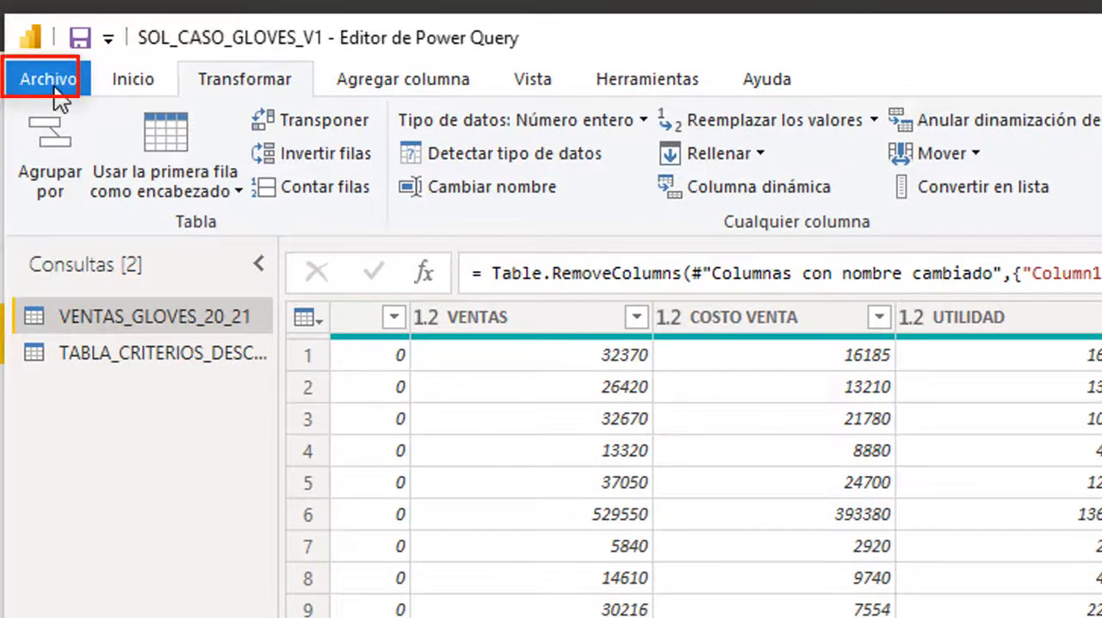
- Close Power Query Editor applying the changes, and expand the field lists of TABLA_CRITERIOS_DESCUENTOS and VENTAS_GLOVES_20_21
left_click(50, 84)
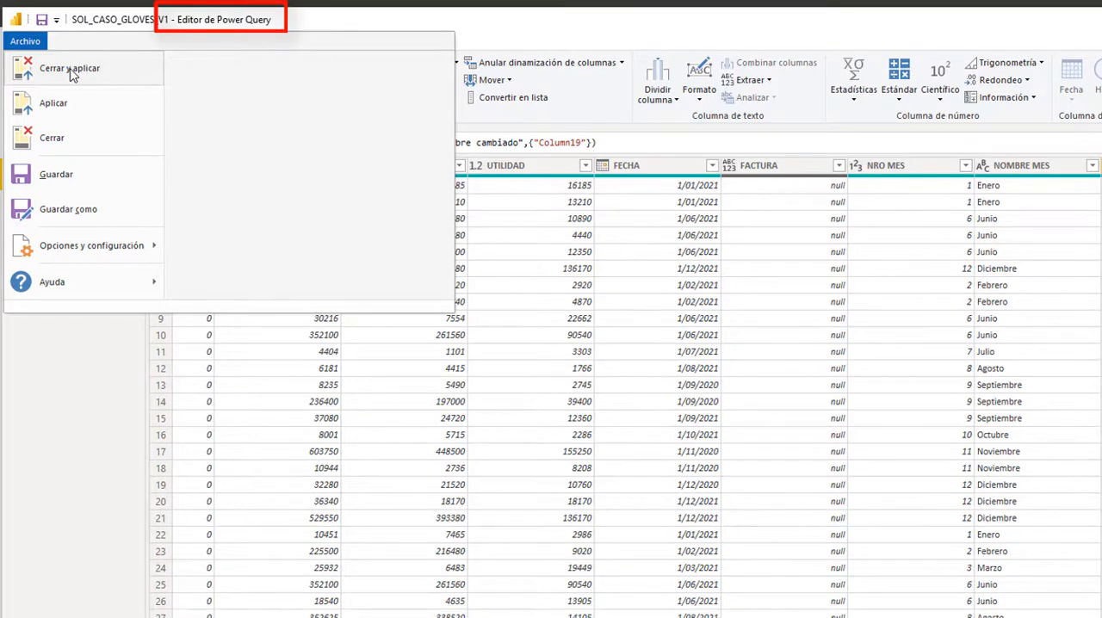
left_click(71, 71)
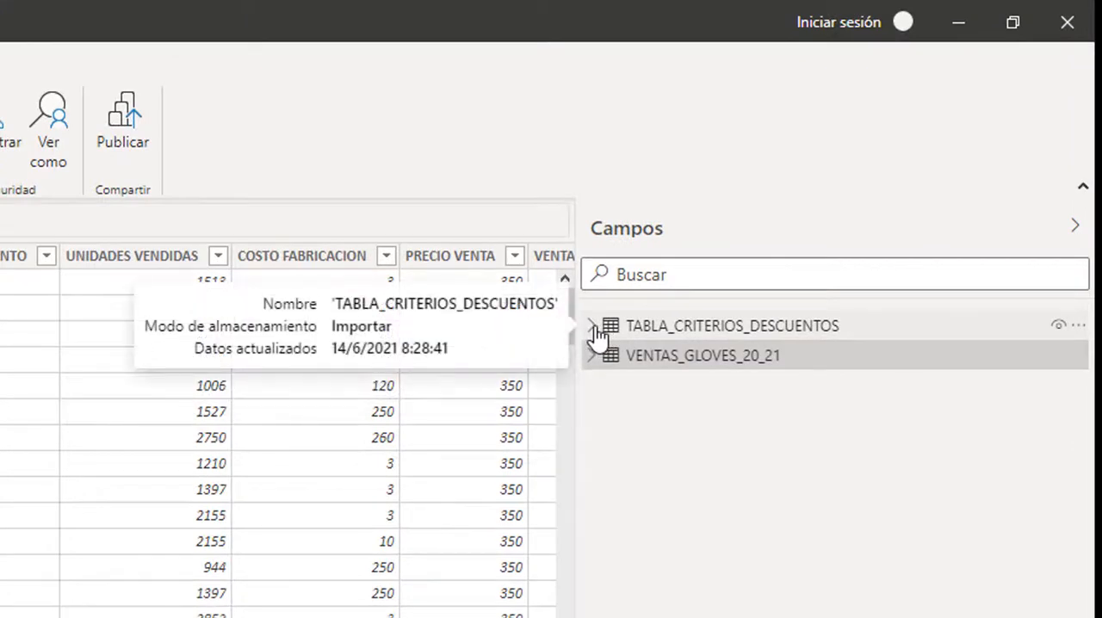
left_click(590, 332)
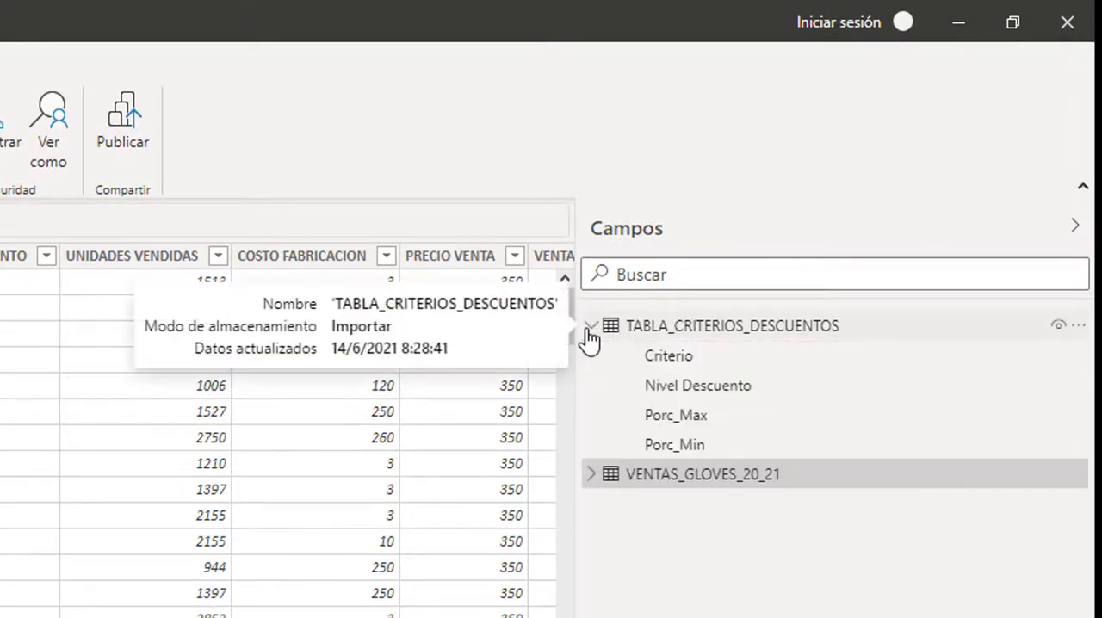
left_click(592, 476)
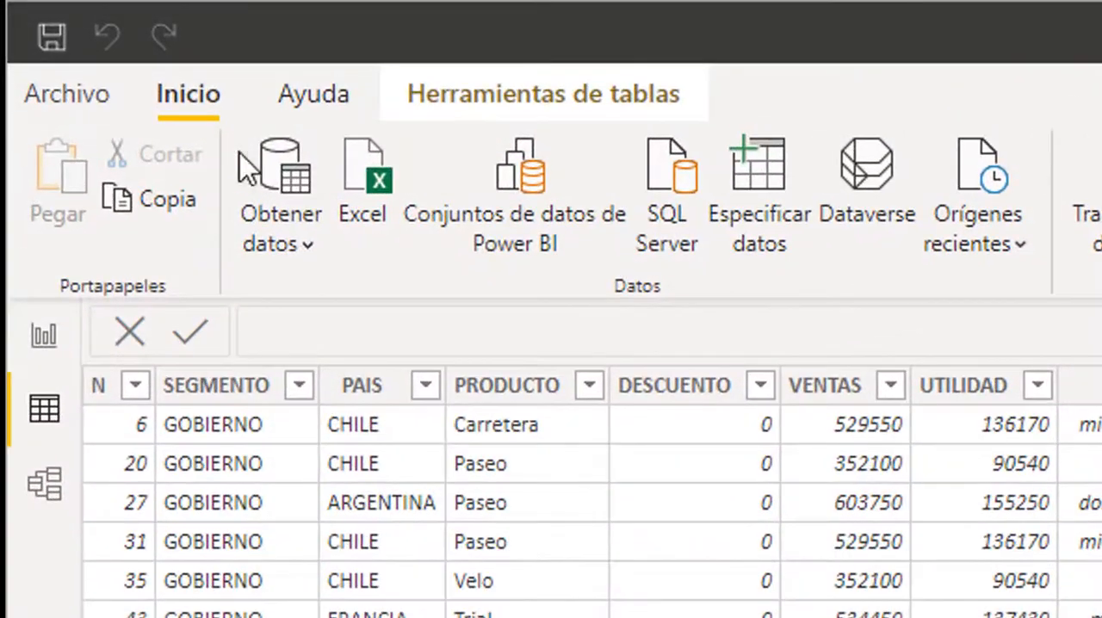
- Save a copy of the report in the same folder as SOL_CASO_GLOVES_V2.pbix
left_click(91, 113)
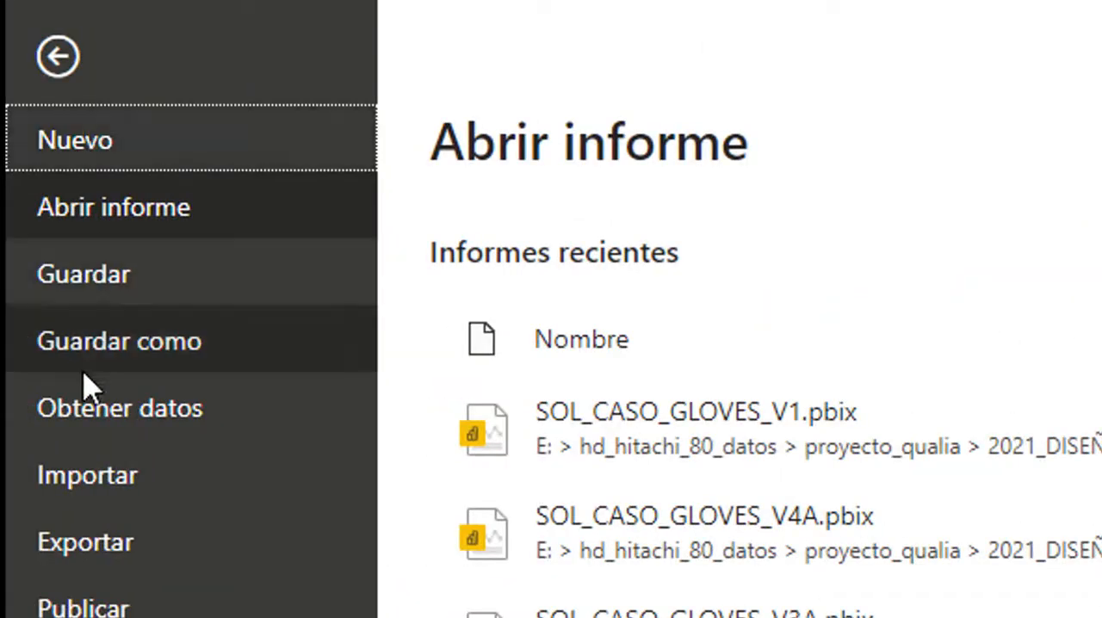
left_click(105, 363)
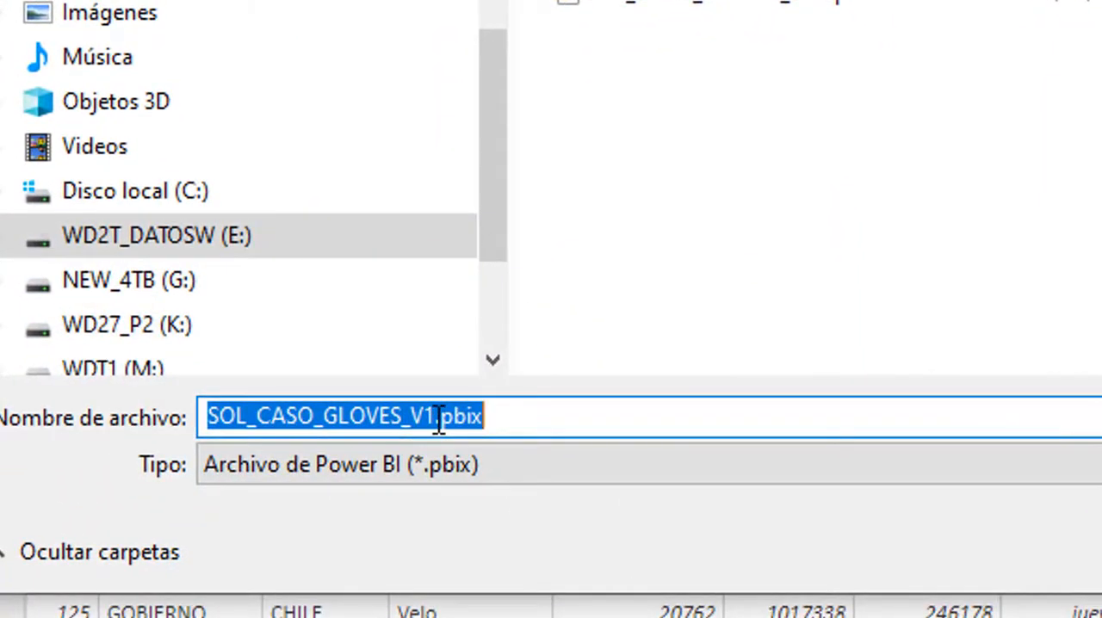
left_click(423, 410)
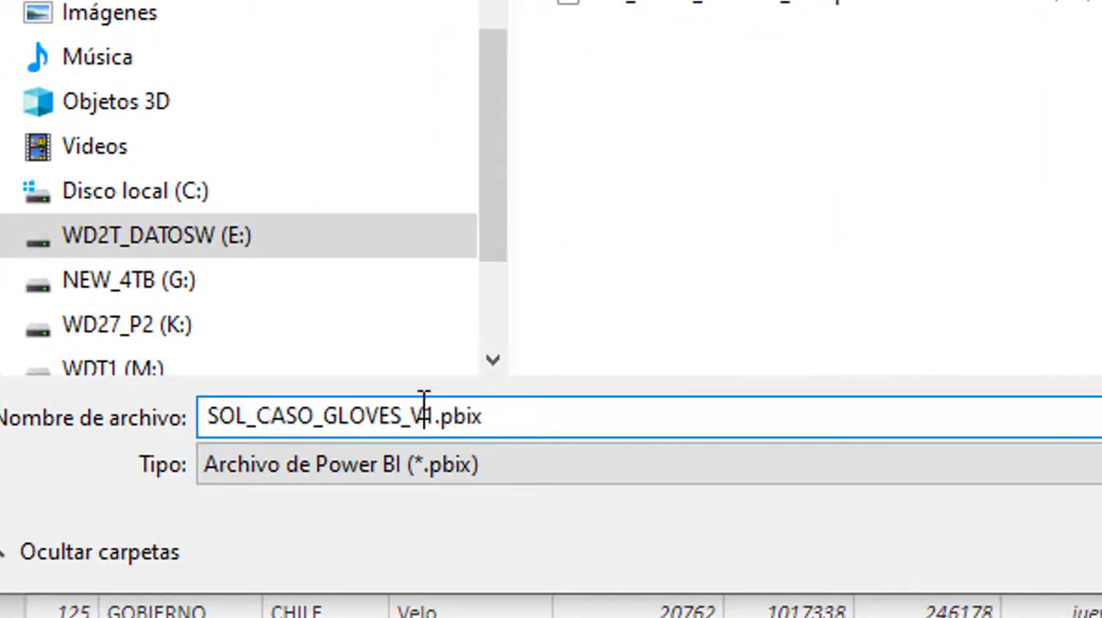
key("BackSpace")
type("2")
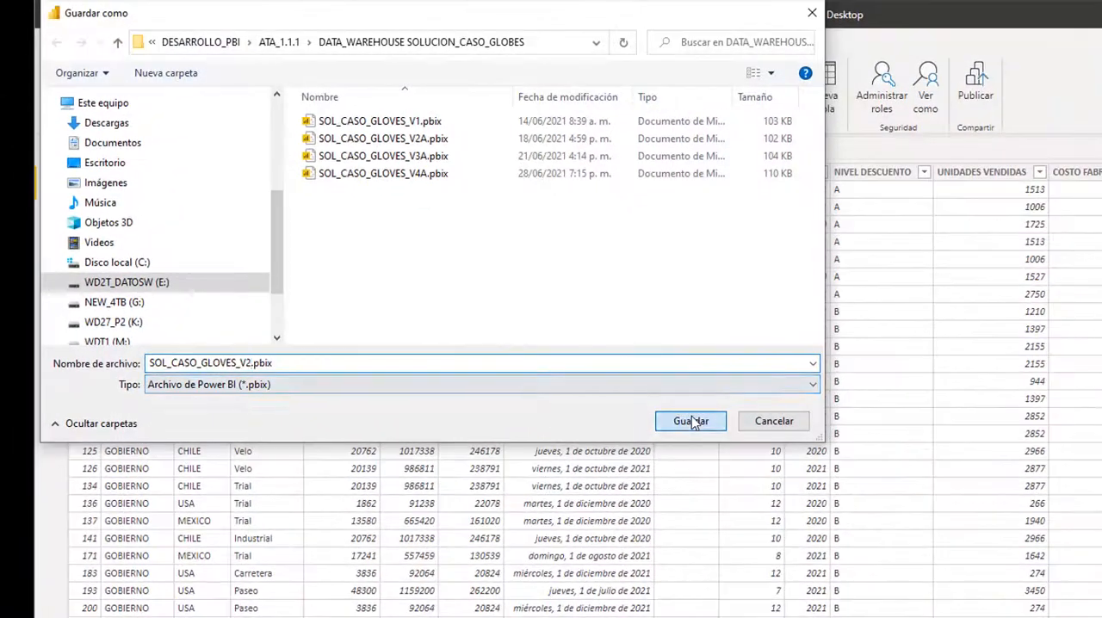
left_click(692, 422)
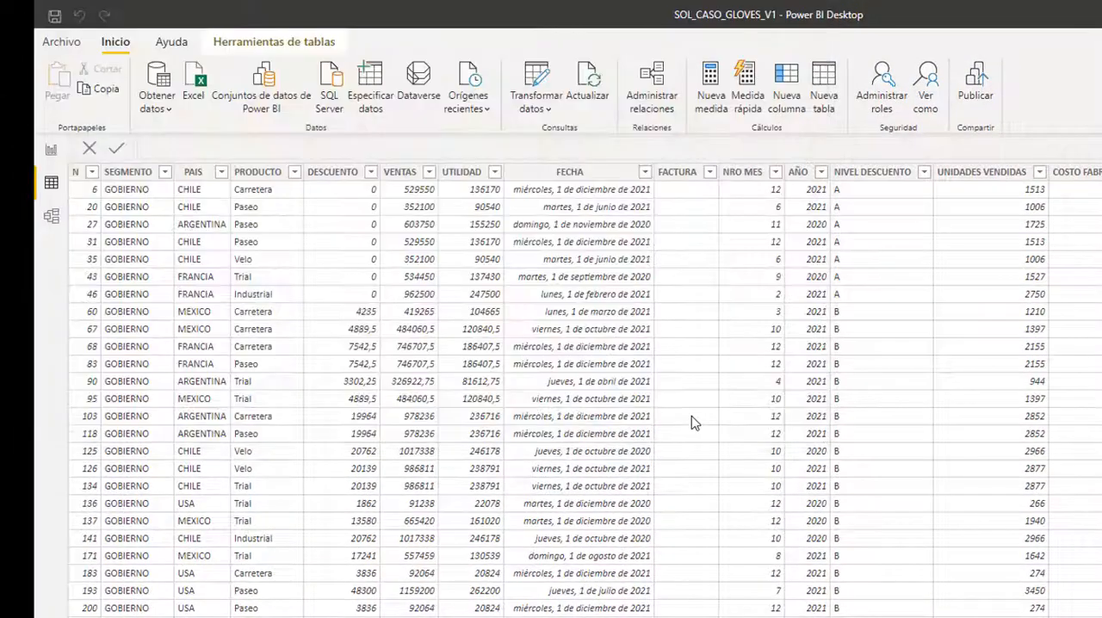